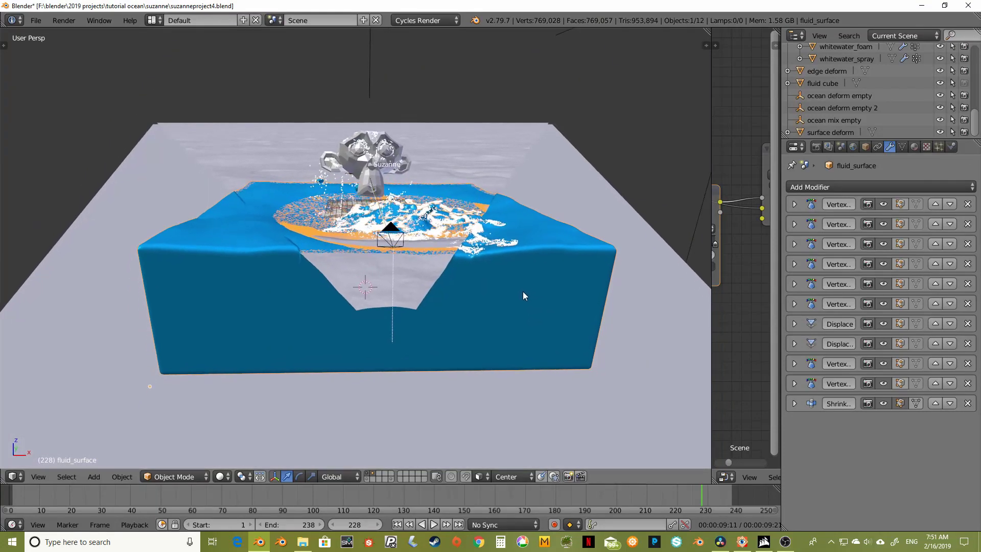
Zoom and orbit to a low side angle under Suzanne's whitewater spray, then widen the node editor
scroll(517, 297, "up", 5)
scroll(517, 296, "down", 5)
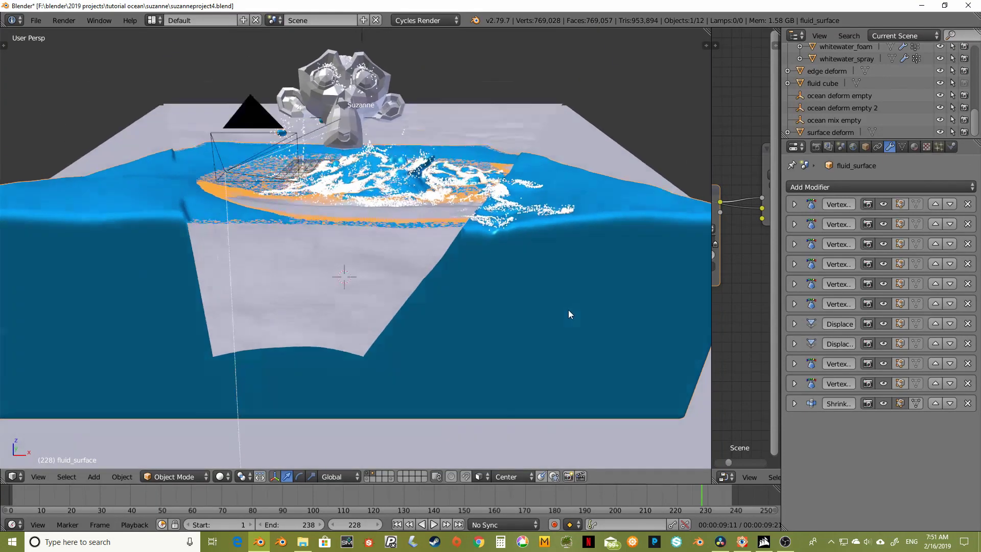
scroll(496, 266, "up", 6)
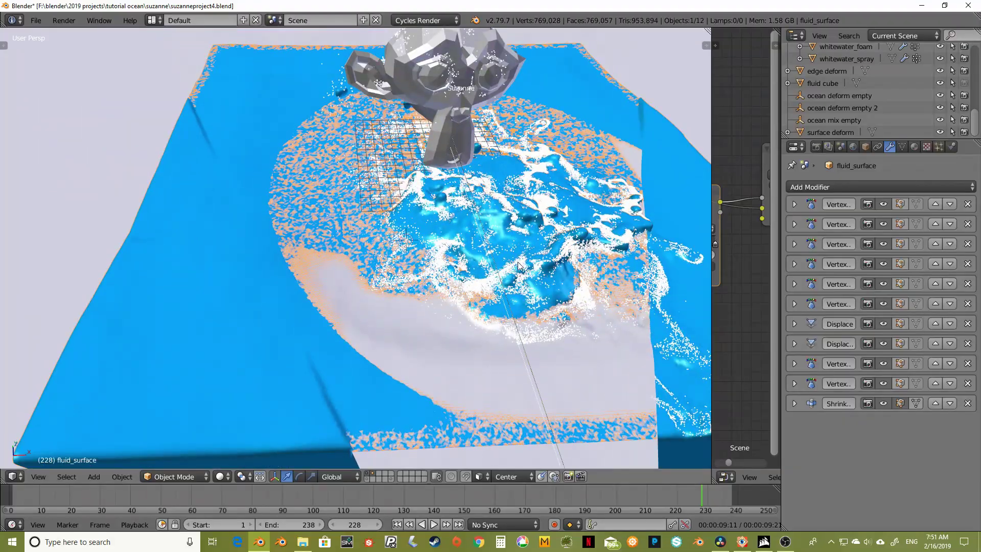
scroll(491, 201, "up", 3)
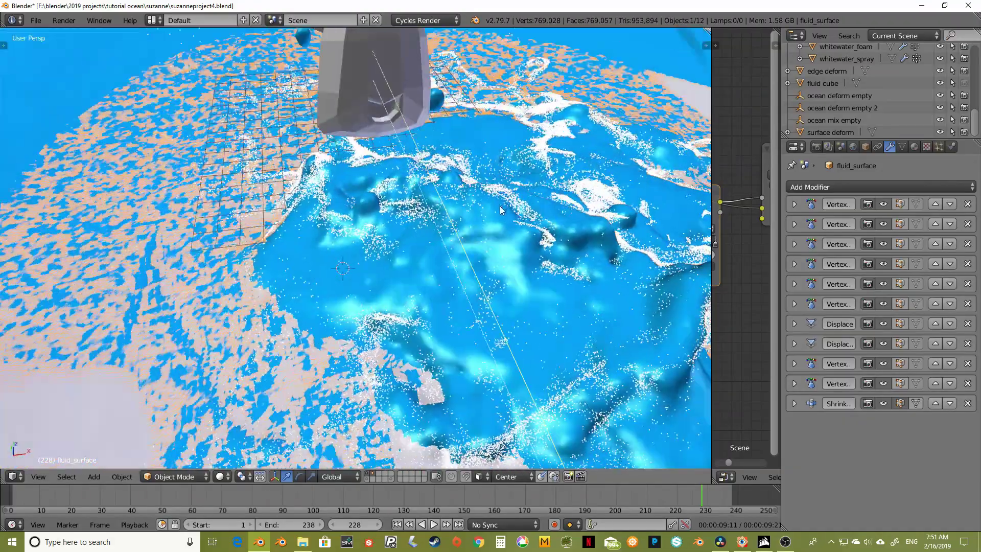
scroll(496, 210, "down", 4)
scroll(495, 210, "down", 2)
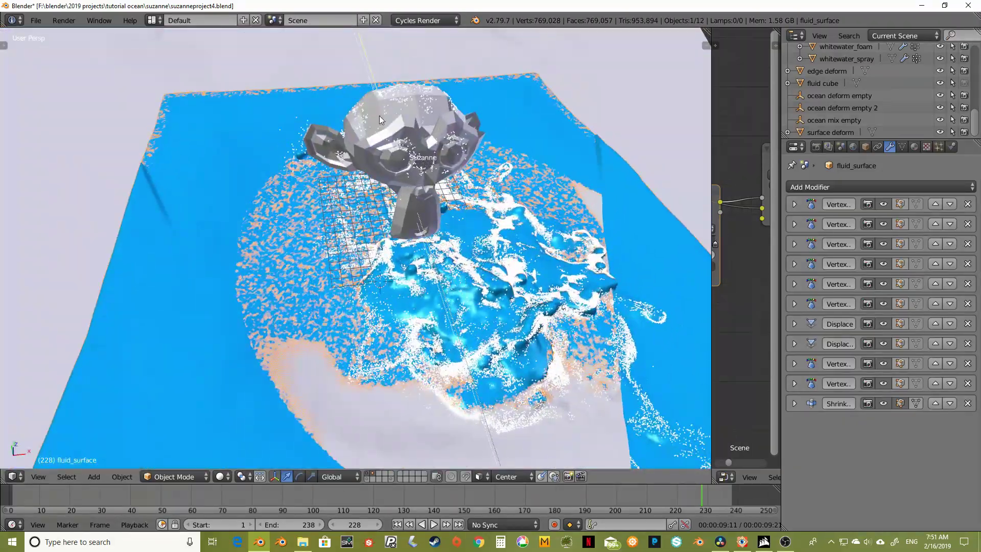
middle_click_drag(379, 116, 381, 167)
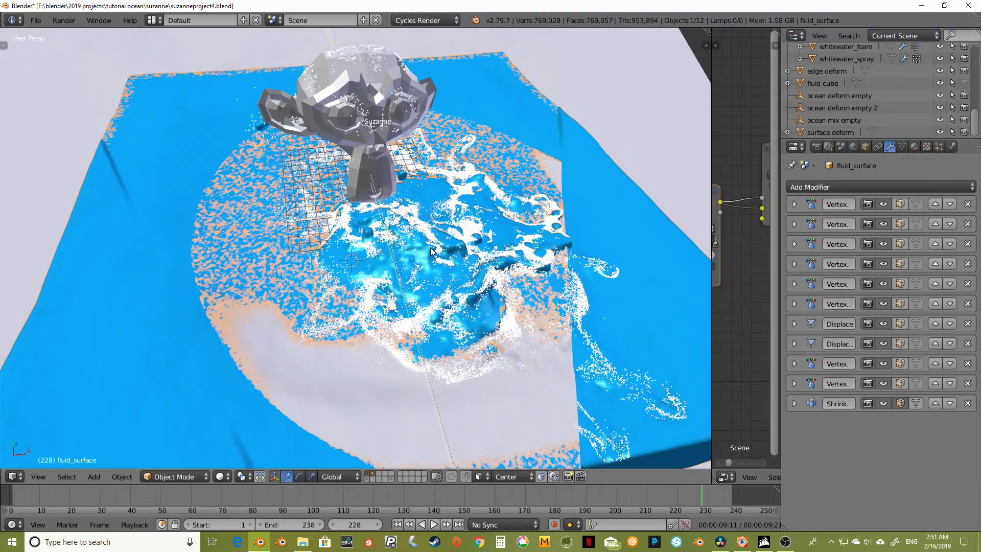
middle_click_drag(430, 250, 440, 270)
scroll(439, 270, "up", 6)
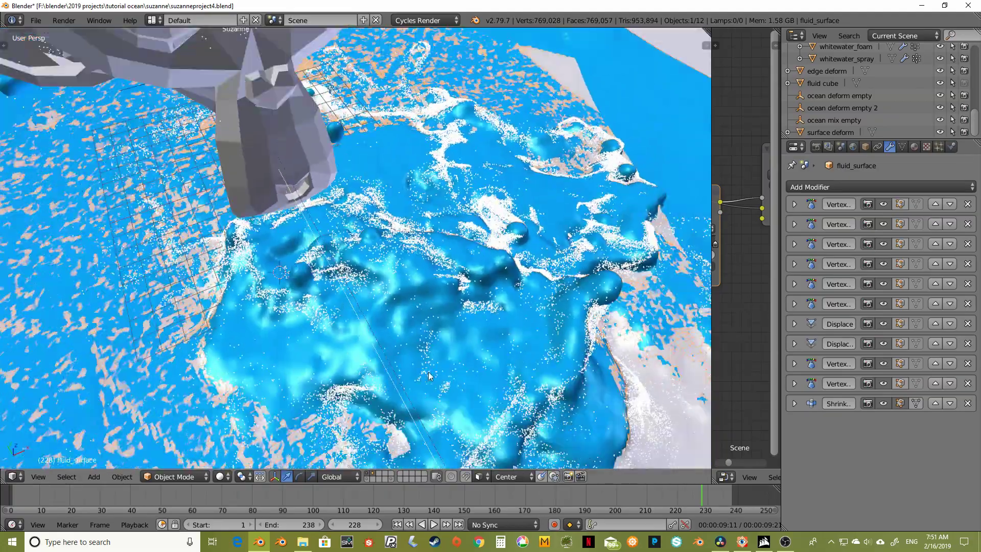
middle_click_drag(431, 378, 414, 284)
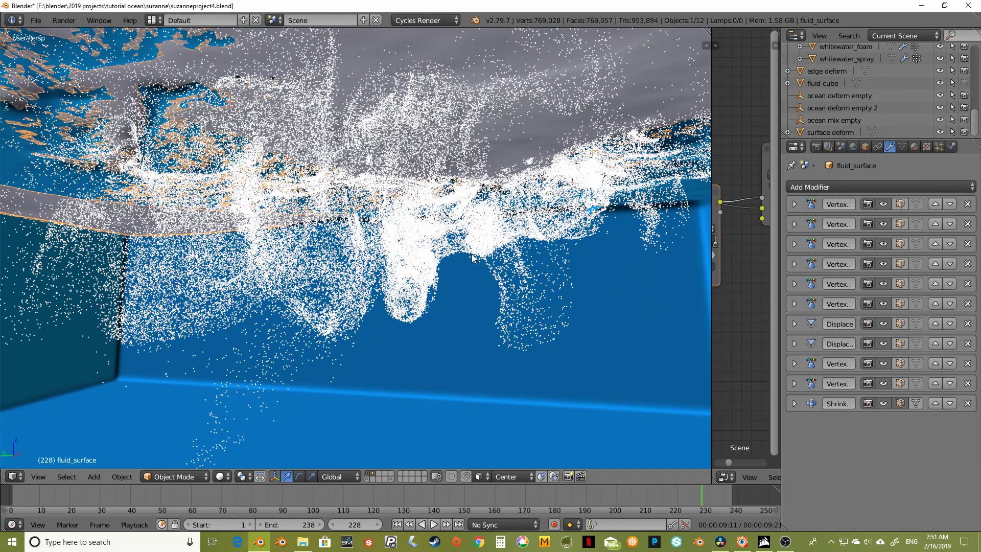
mouse_move(473, 258)
middle_mouse_down()
mouse_move(456, 263)
mouse_move(474, 258)
middle_mouse_up()
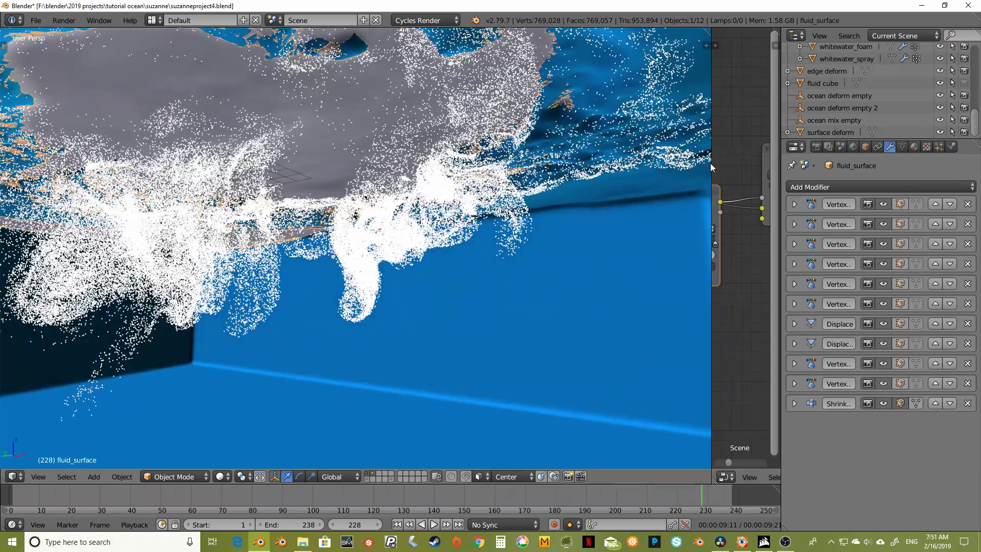
left_click_drag(712, 165, 534, 166)
Frame the FF Water shader nodes (RG_VolumetricOcean into Material Output), then widen the 3D view
left_click(677, 477)
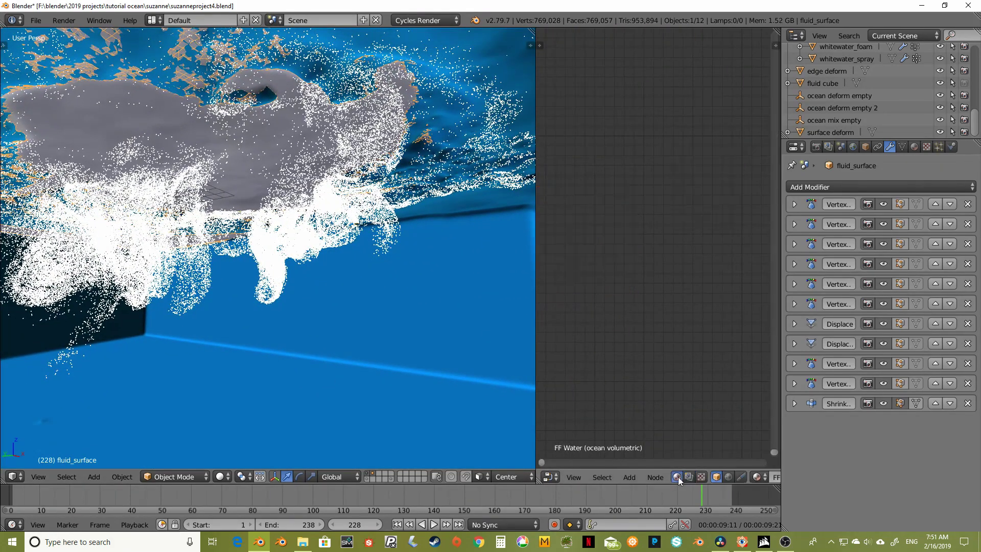
scroll(634, 235, "down", 3)
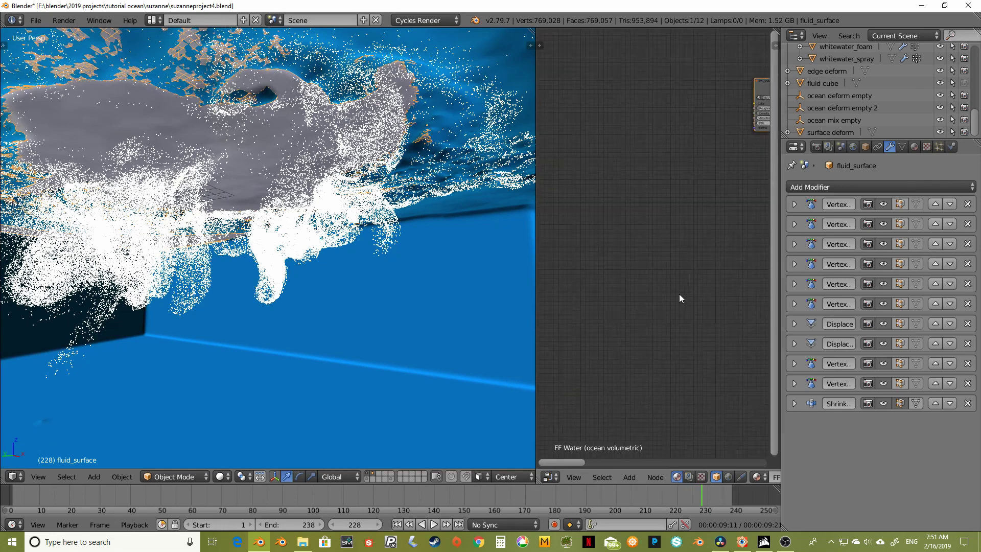
key("Home")
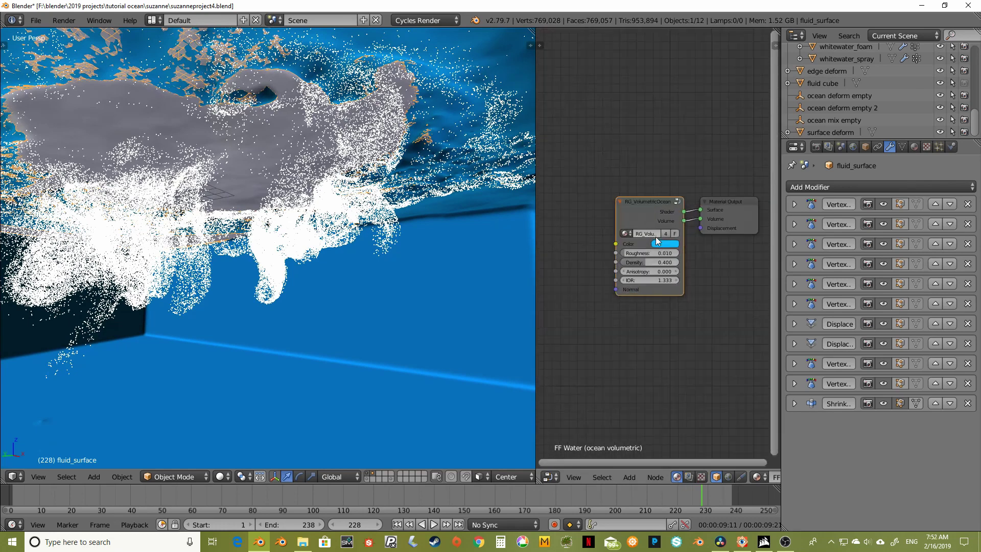
scroll(656, 240, "up", 1)
middle_click_drag(710, 303, 676, 301)
scroll(598, 264, "up", 2)
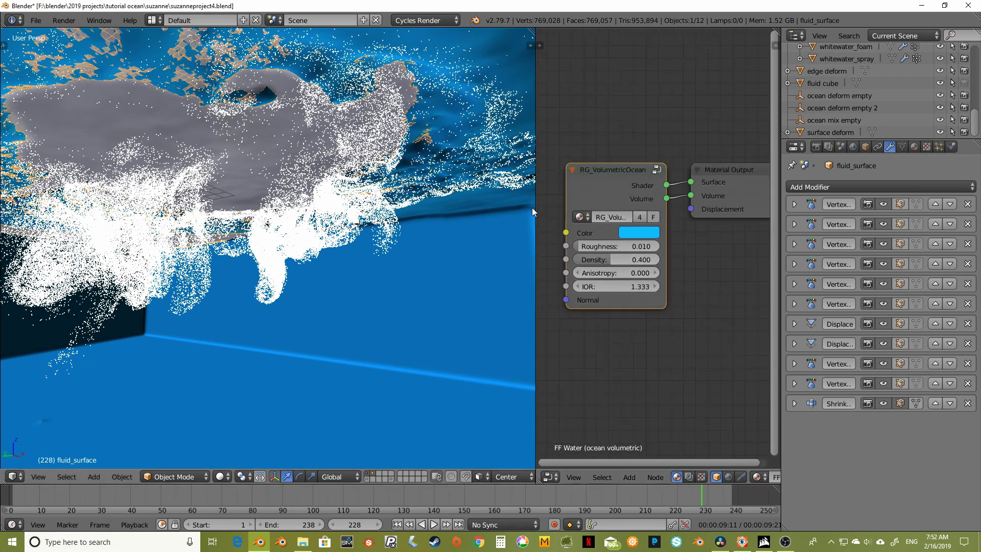
left_click_drag(534, 207, 682, 216)
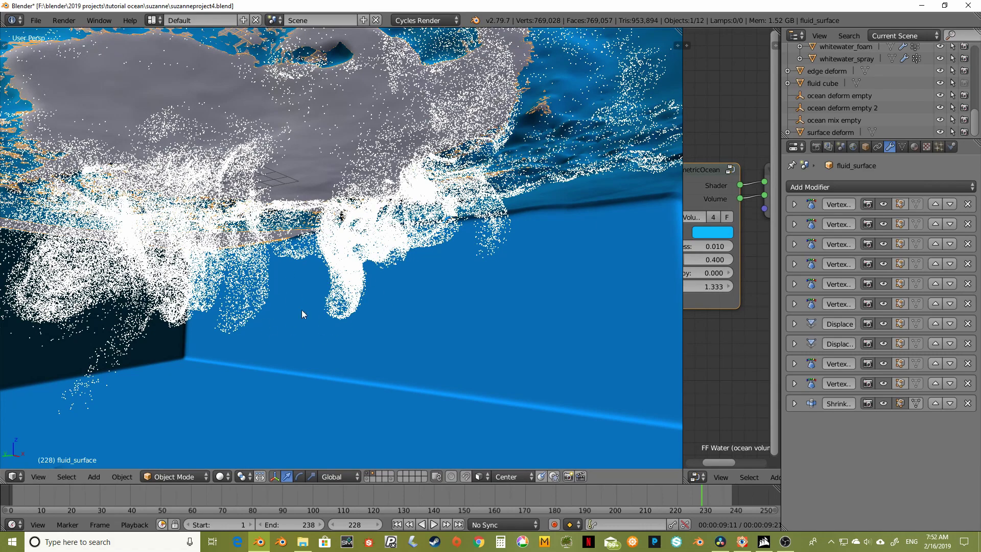
Switch to Front Ortho view and center the fluid block
scroll(401, 230, "up", 5)
scroll(363, 242, "down", 5)
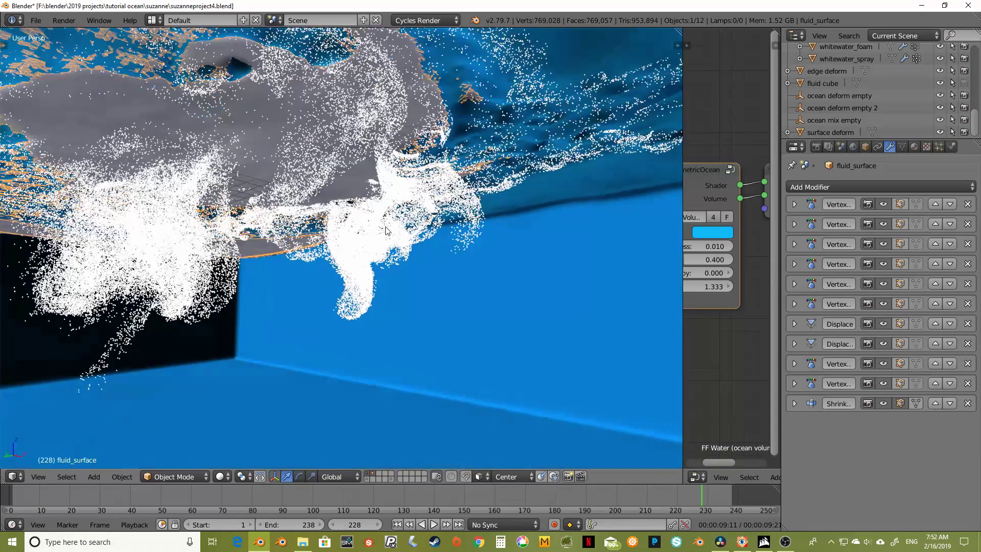
scroll(387, 230, "up", 5)
scroll(388, 227, "down", 7)
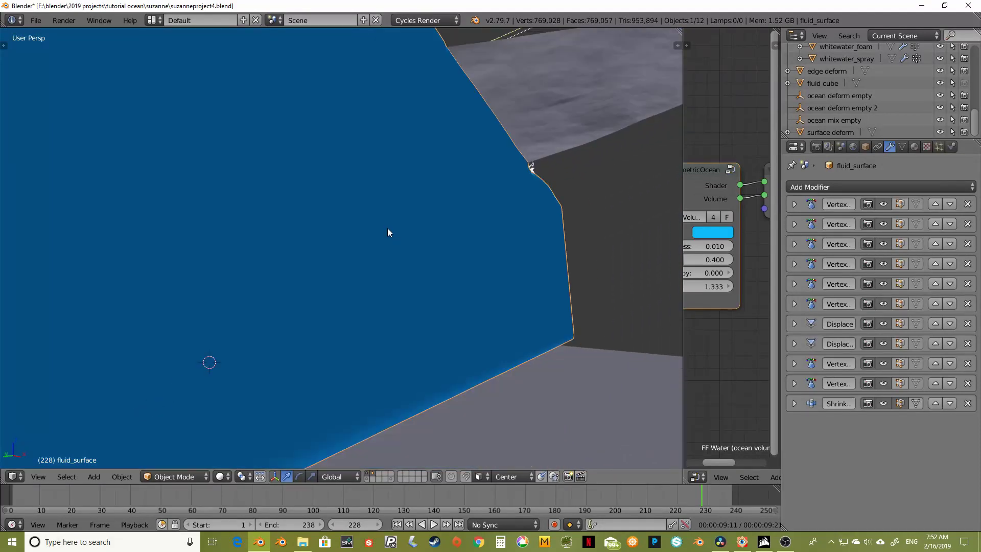
key("KP_1")
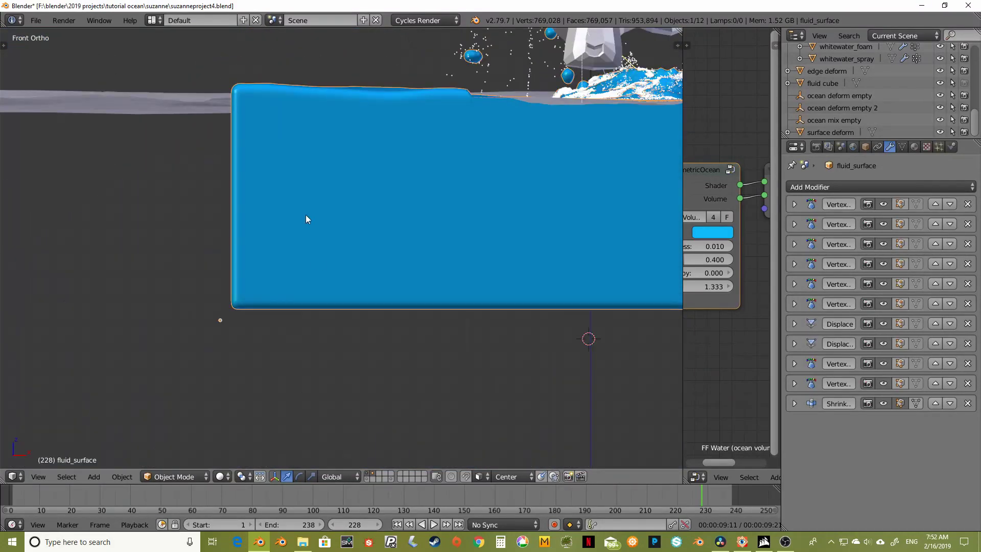
middle_click_drag(306, 219, 99, 246, "shift")
scroll(329, 297, "down", 1)
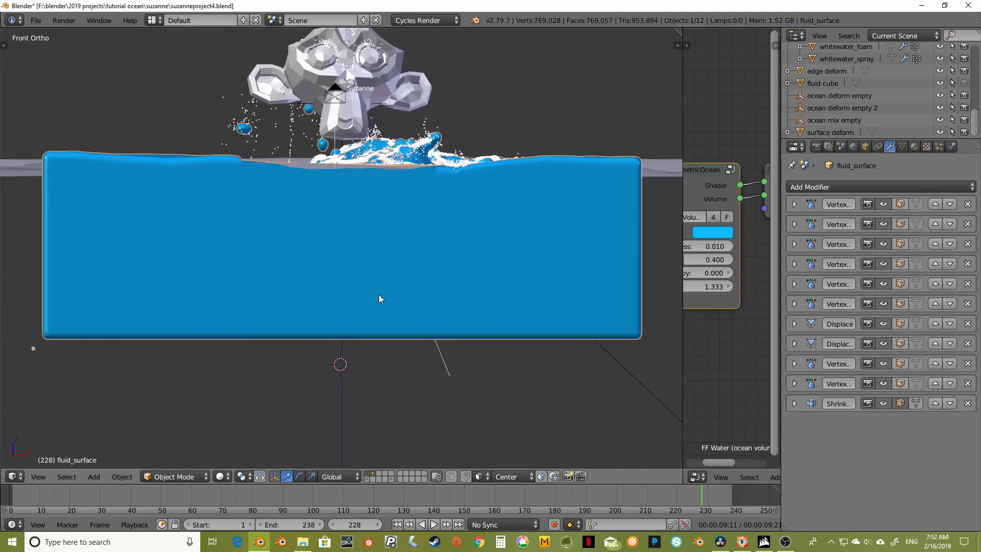
Isolate fluid_surface in local view, inspect it side-on, and return to front view
key("KP_Divide")
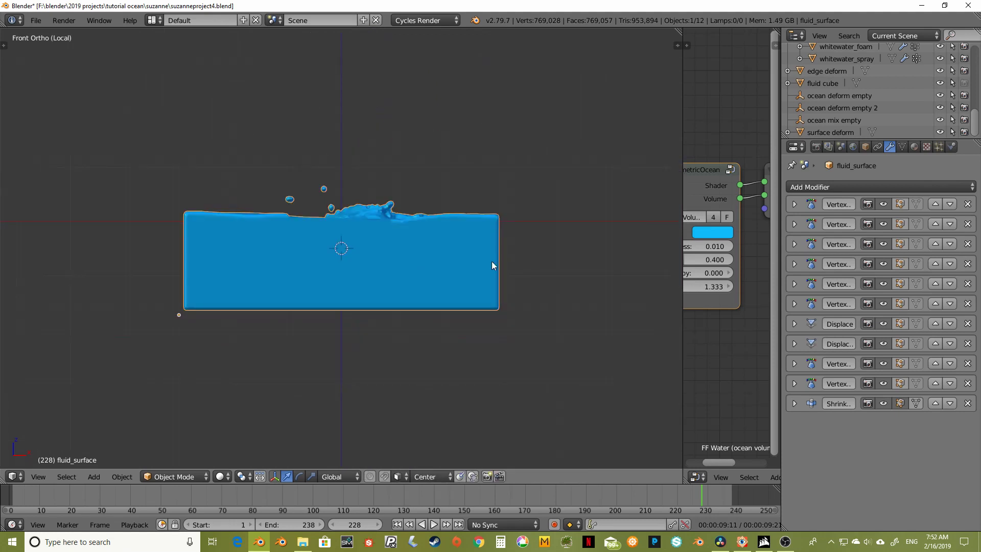
middle_click_drag(493, 263, 458, 299)
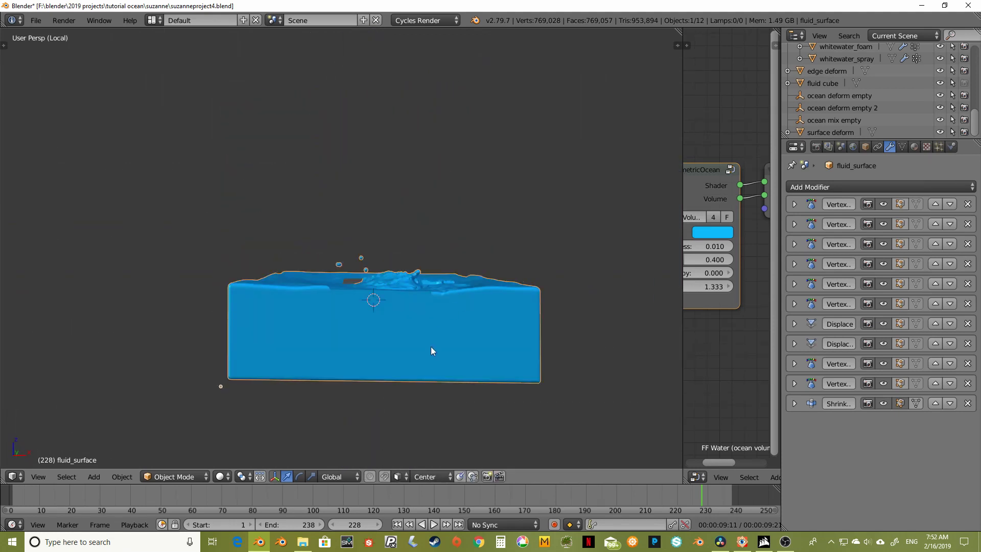
middle_click_drag(431, 346, 444, 278)
key("KP_1")
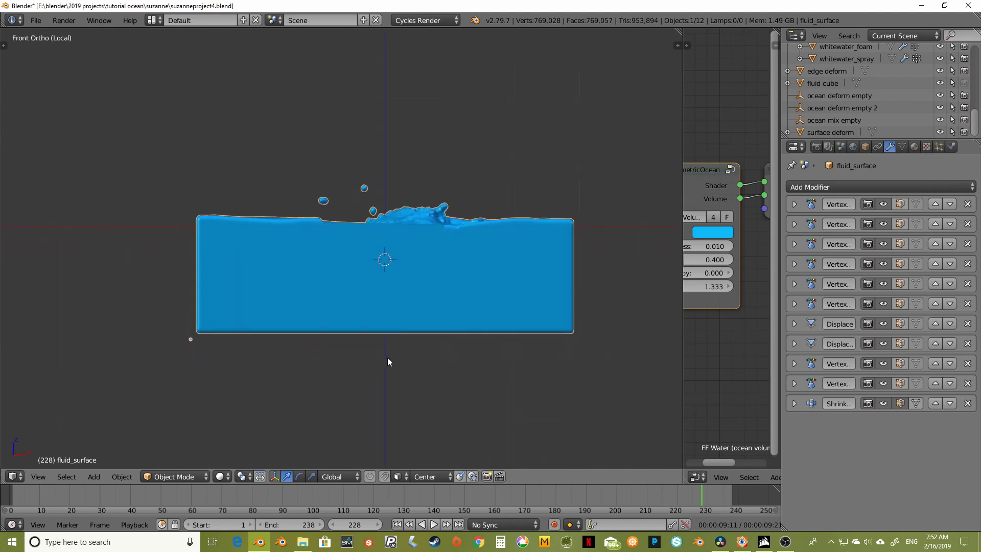
Add a new plane and move it down along Z to the fluid block's bottom edge
key("shift+a")
mouse_move(397, 315)
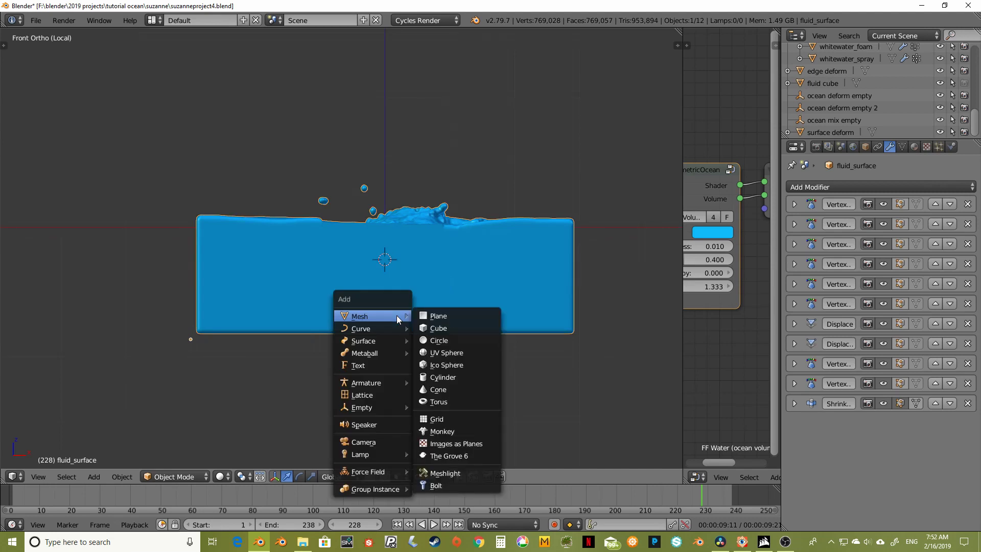
left_click(427, 316)
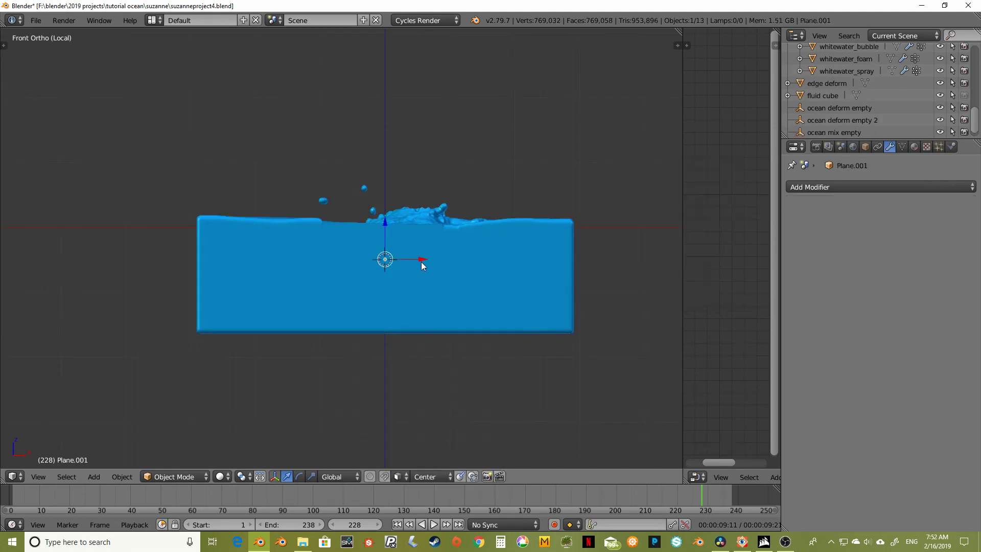
key("g")
key("z")
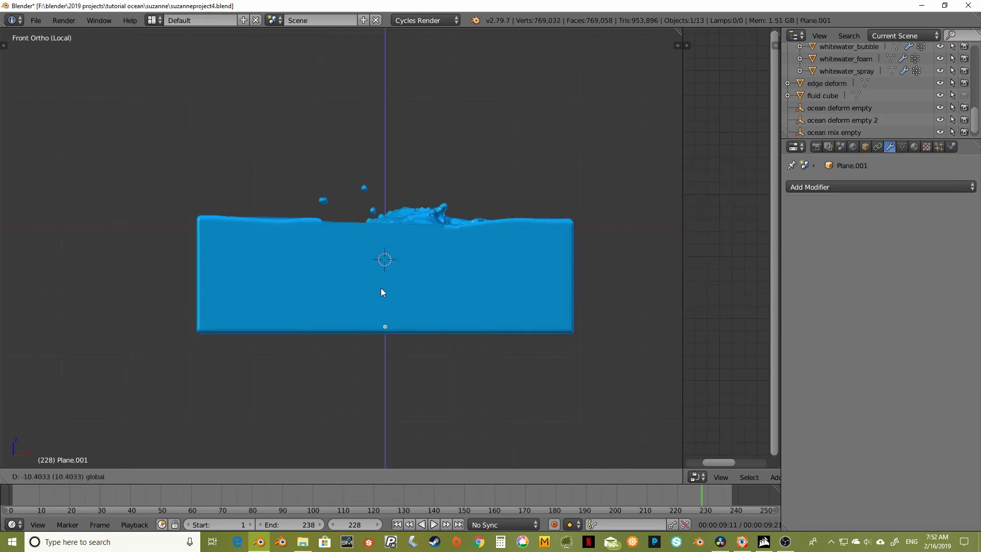
left_click(381, 298)
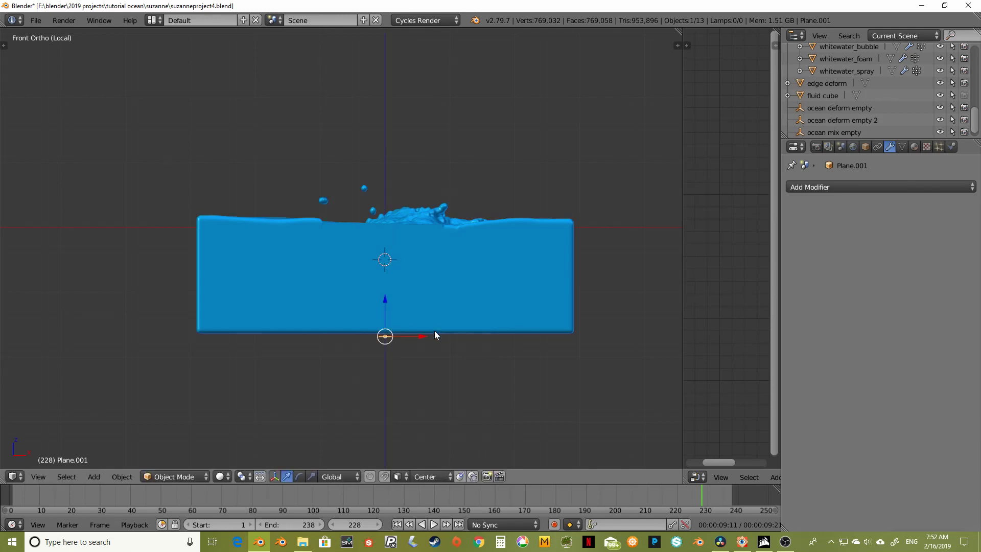
Scale the plane to about 7.07 so it spans wider than the fluid block
key("s")
left_click(595, 302)
key("s")
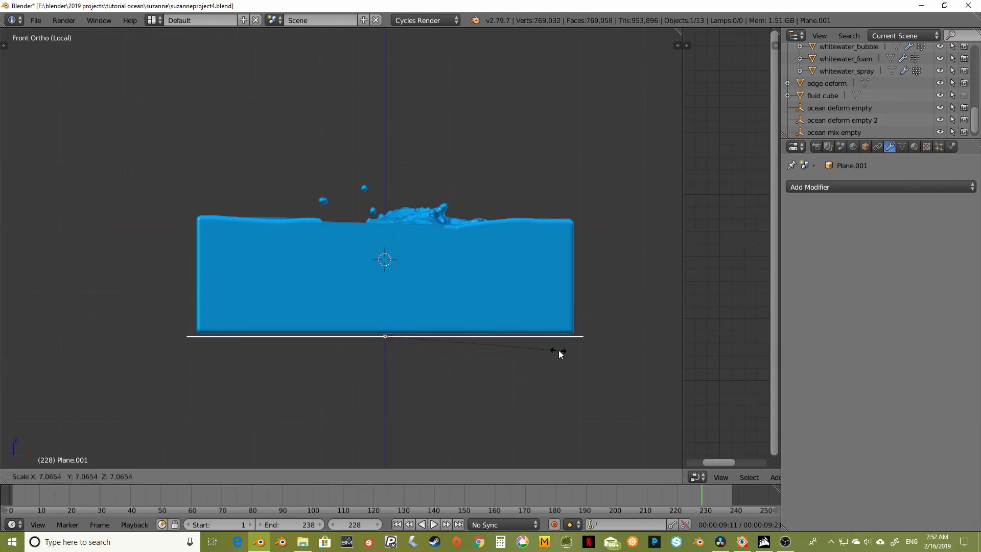
left_click(557, 351)
middle_click_drag(550, 350, 437, 278)
key("KP_1")
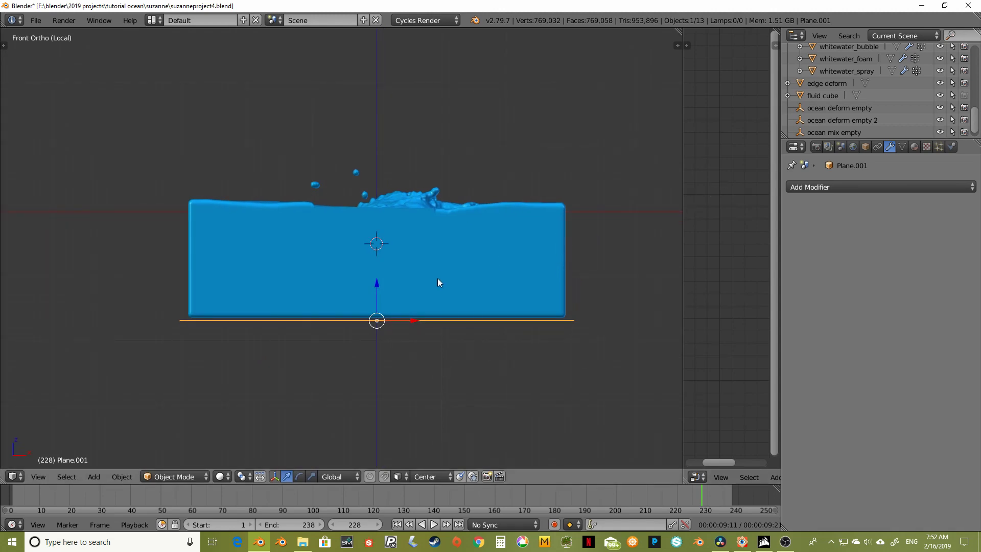
Add a new vertex group to the fluid_surface object
left_click(901, 147)
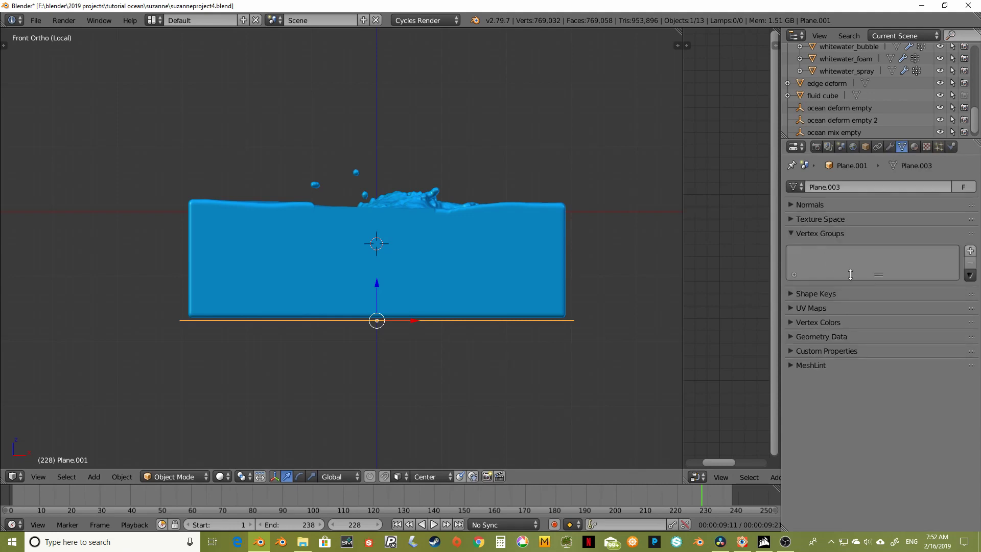
right_click(487, 241)
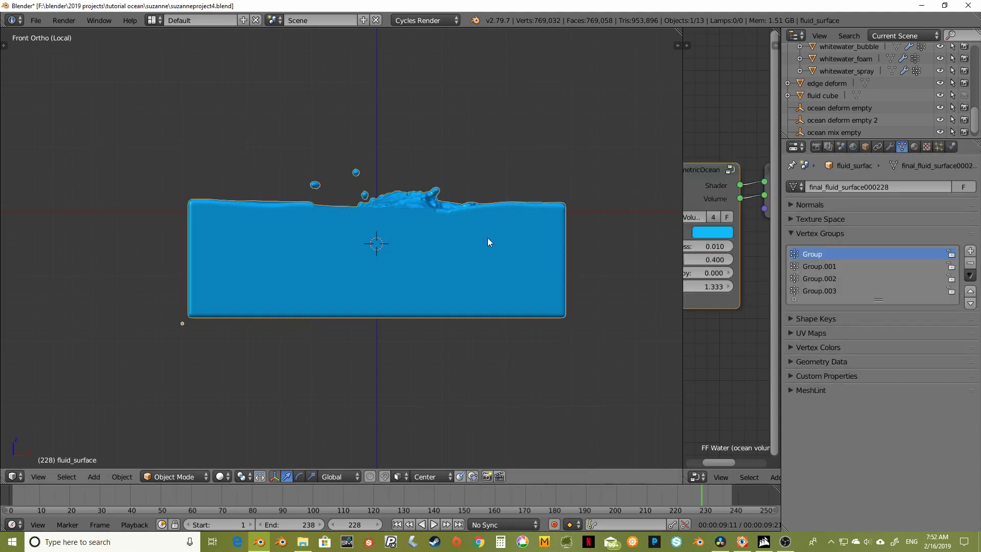
left_click(971, 252)
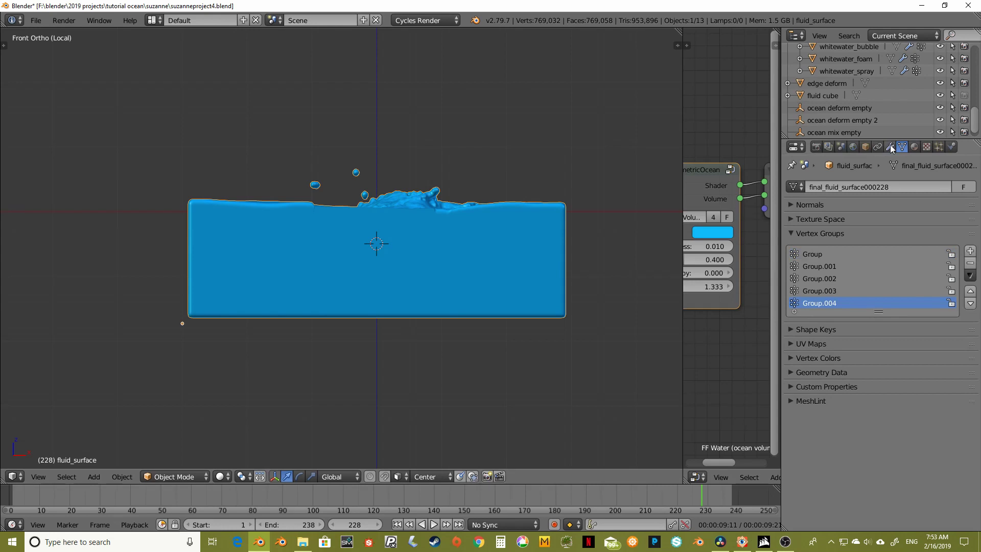
Rename the plane under the fluid to 'masking plane'
right_click(470, 323)
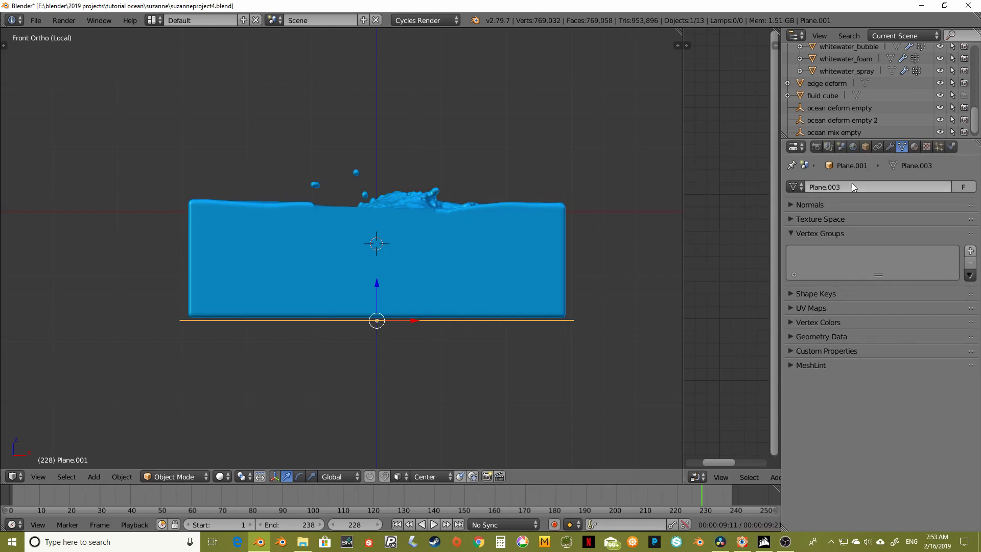
left_click(865, 147)
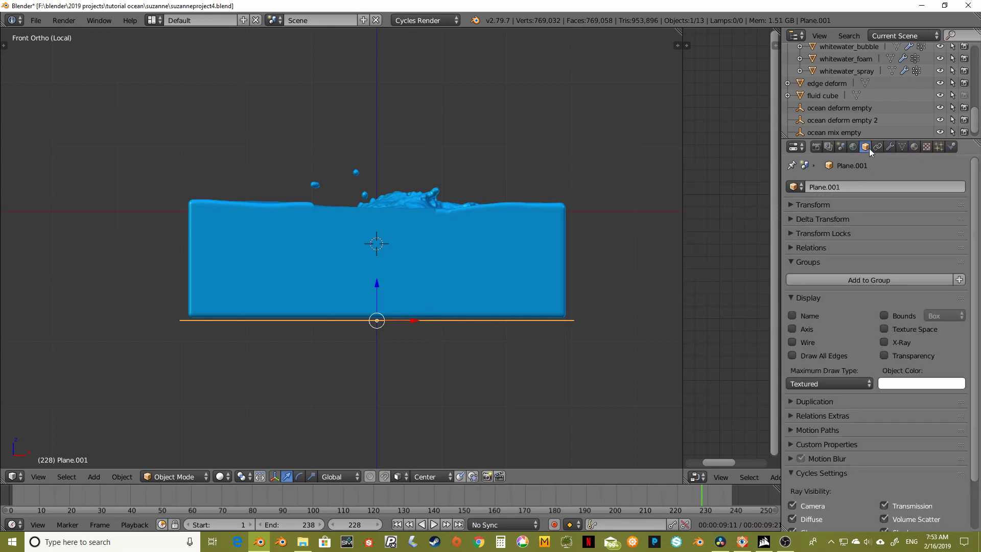
left_click(848, 187)
type("masking plane")
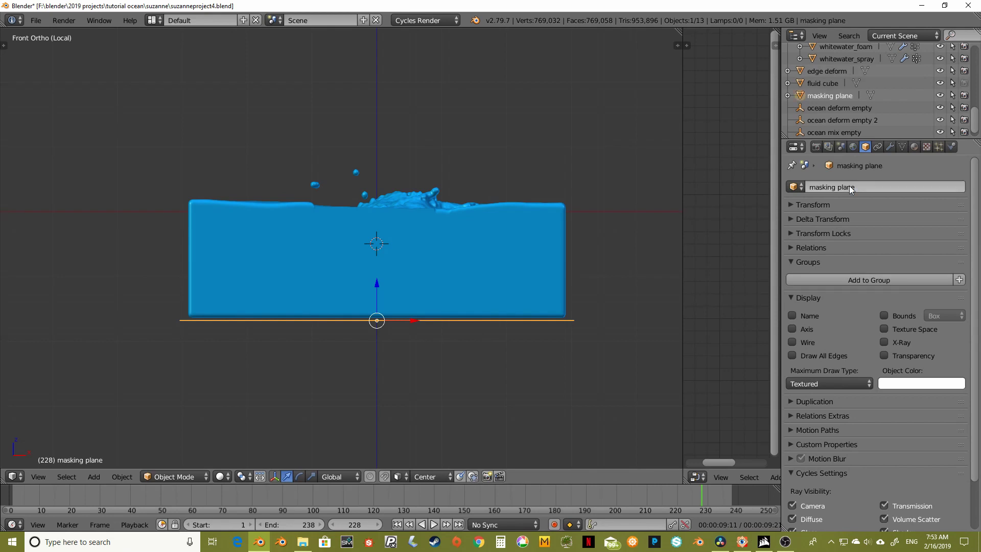
key("Return")
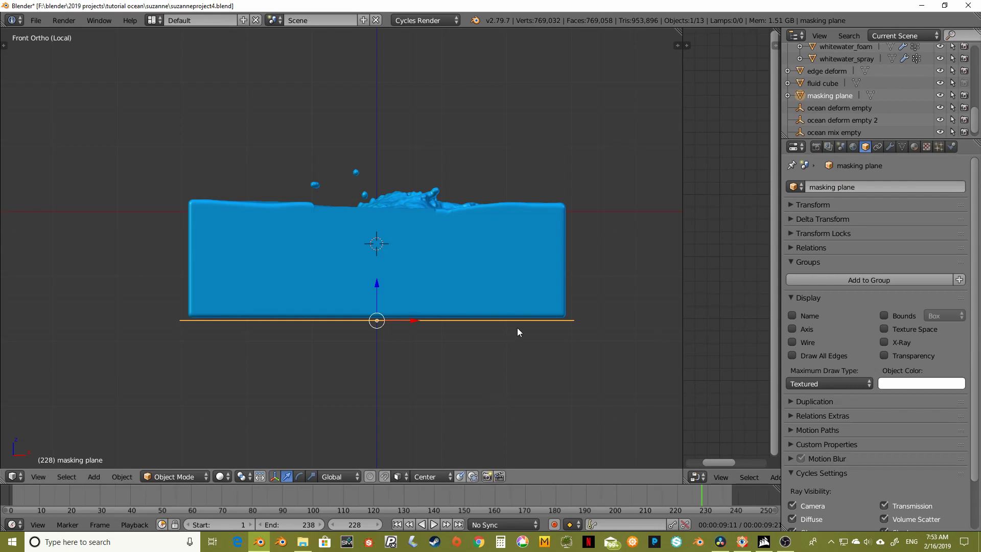
middle_click_drag(408, 230, 285, 234)
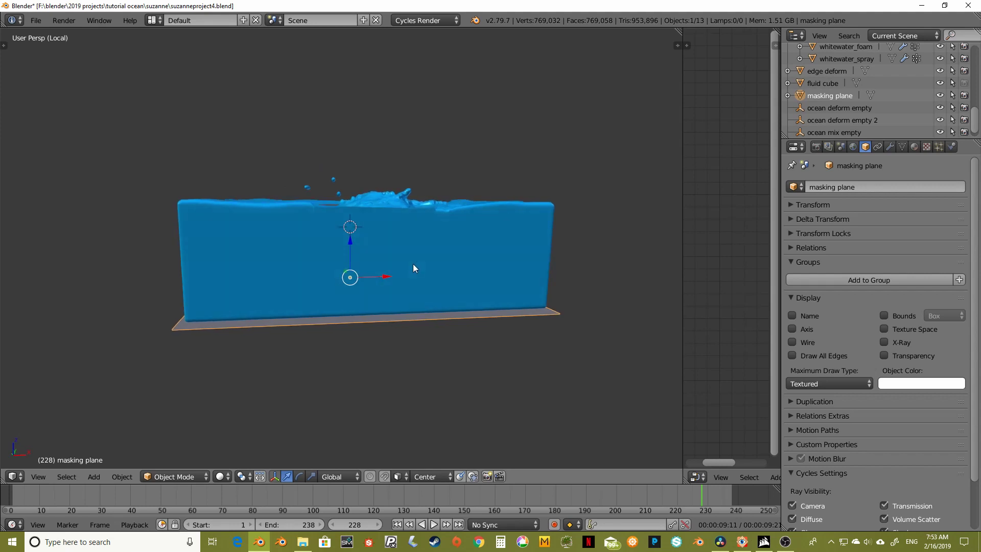
key("KP_1")
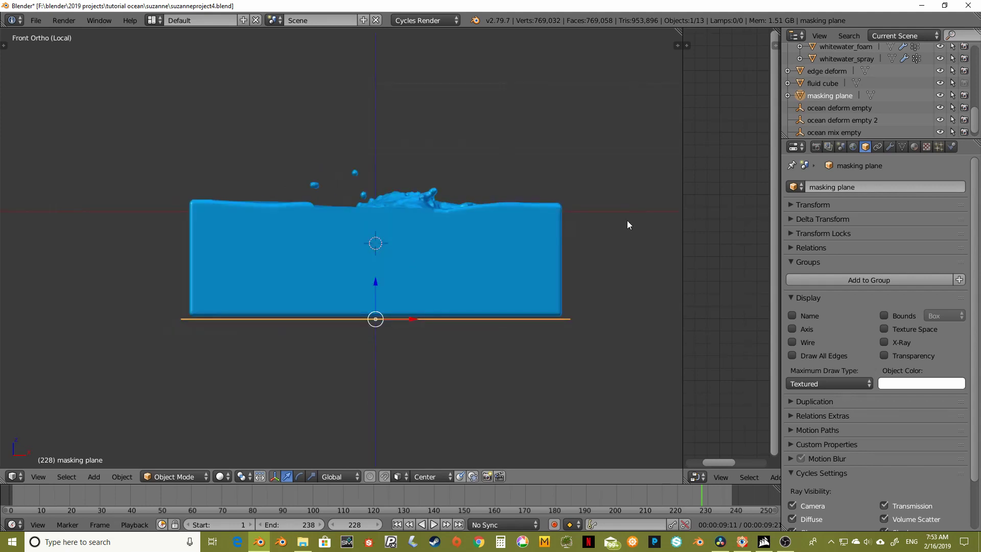
Add a Vertex Weight Edit modifier to fluid_surface using vertex group Group.004
left_click(889, 147)
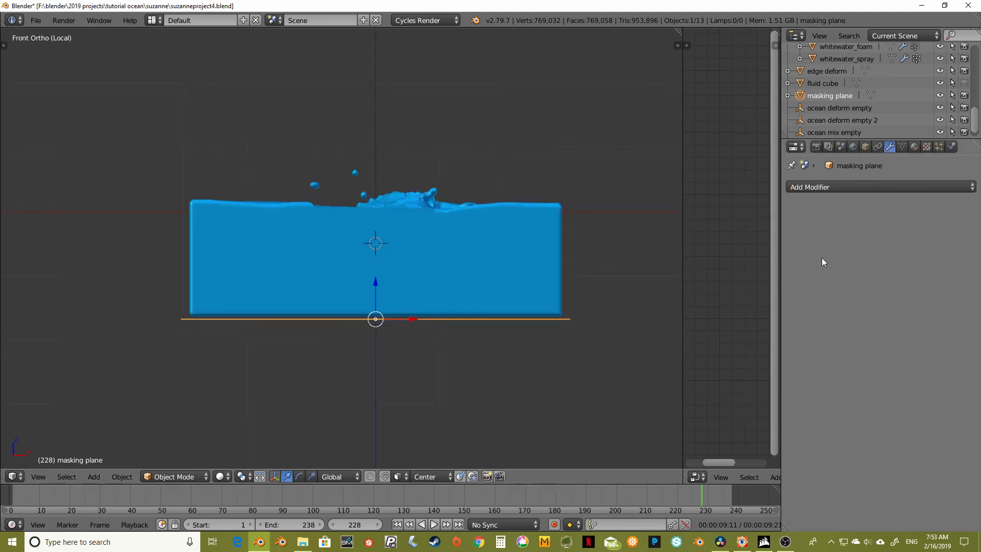
right_click(491, 235)
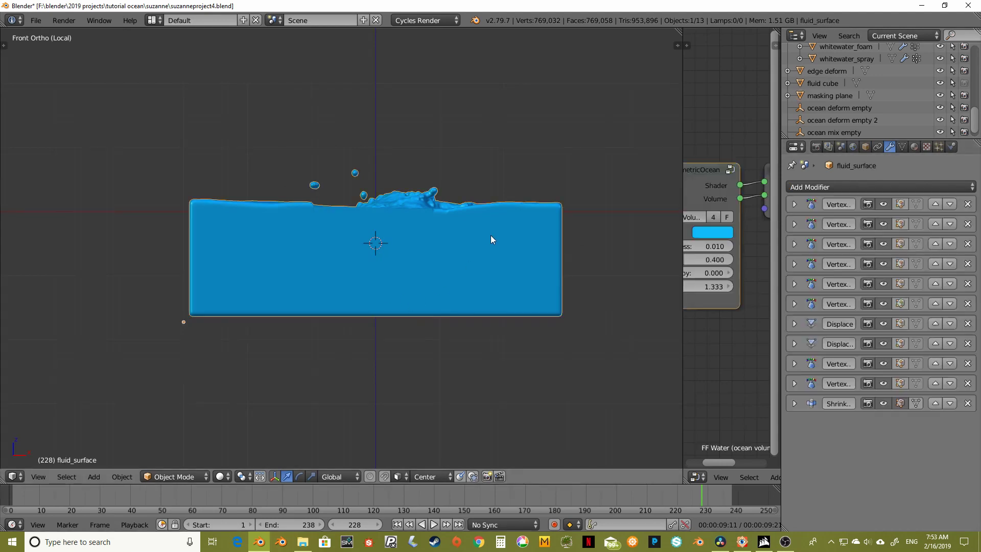
left_click(802, 187)
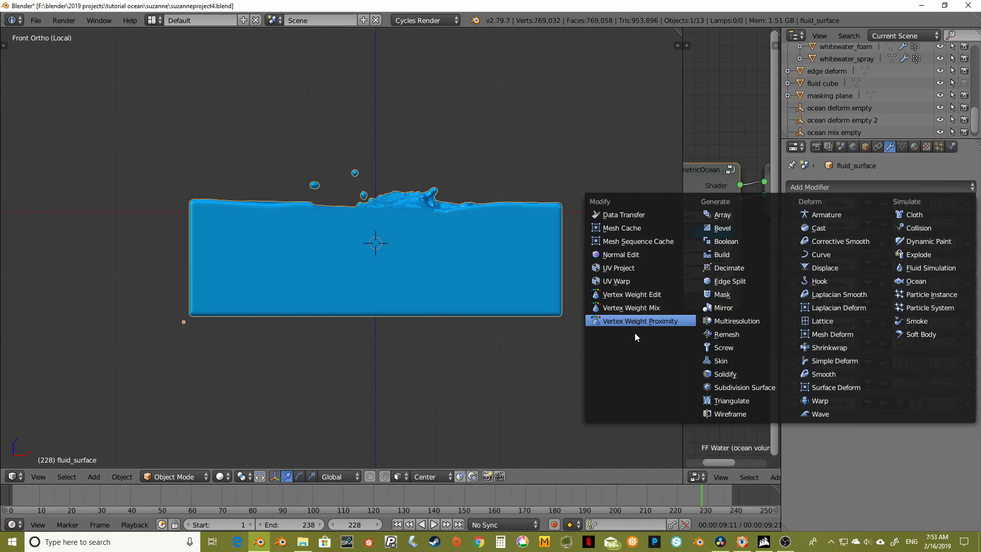
left_click(624, 295)
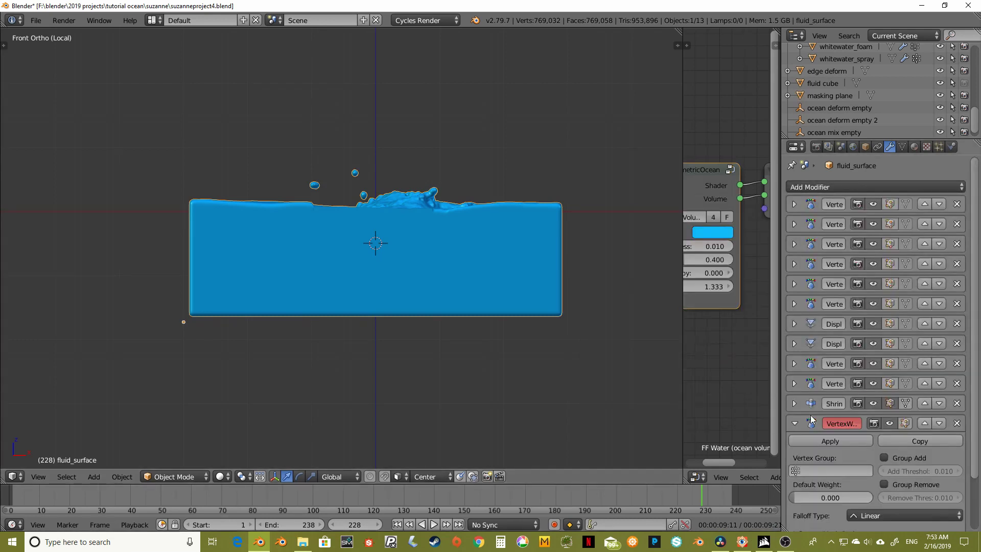
left_click(828, 469)
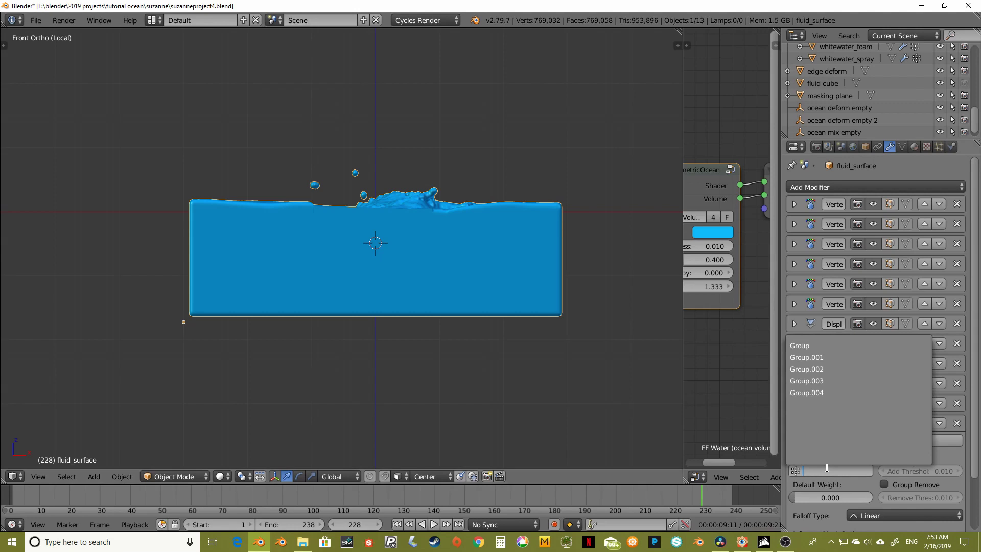
left_click(803, 394)
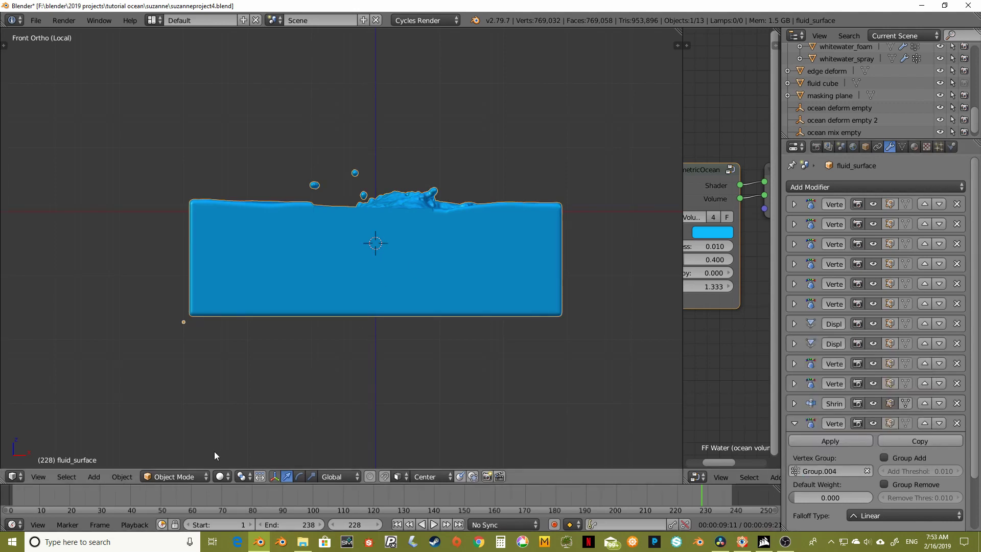
Switch to Weight Paint, set Default Weight 1.000 and enable Group Add
left_click(168, 476)
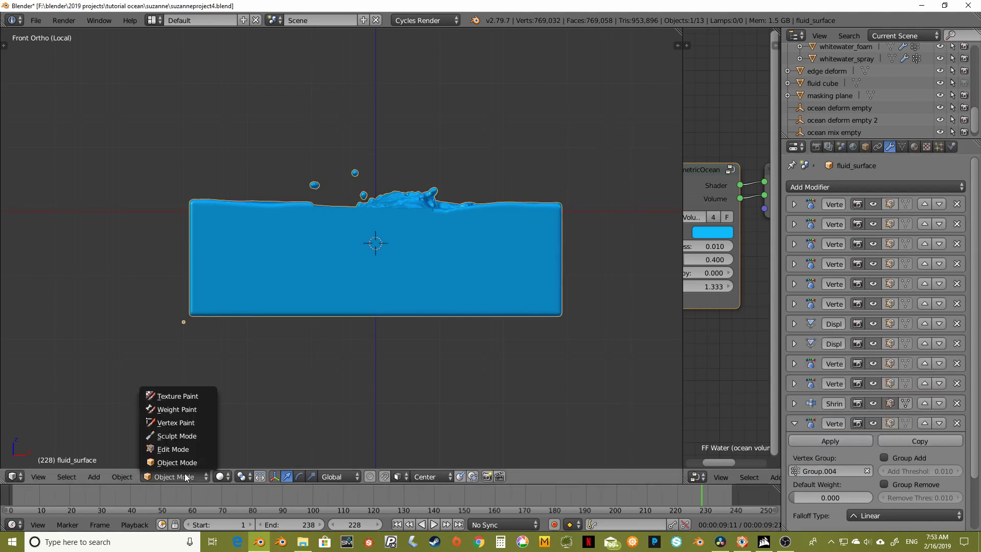
left_click(180, 409)
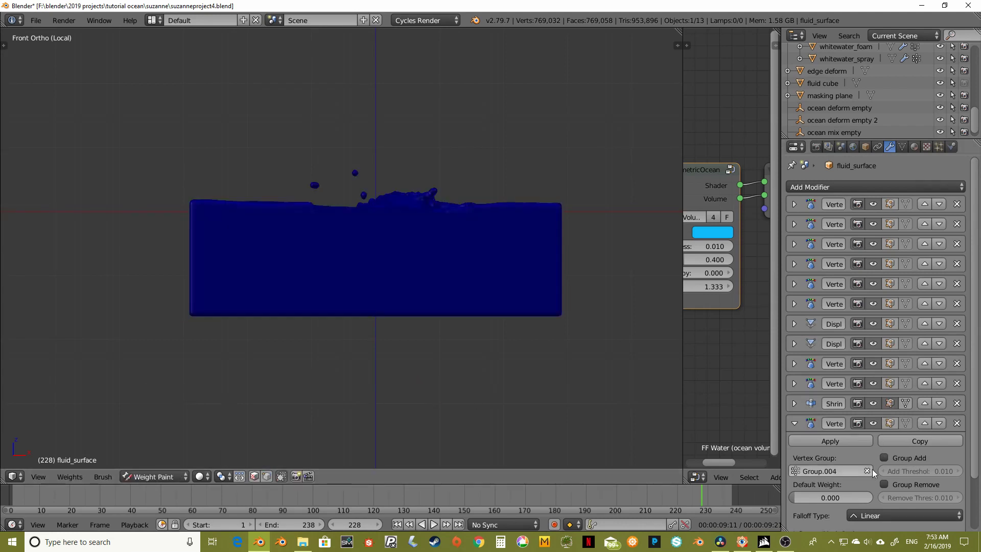
scroll(970, 477, "down", 3)
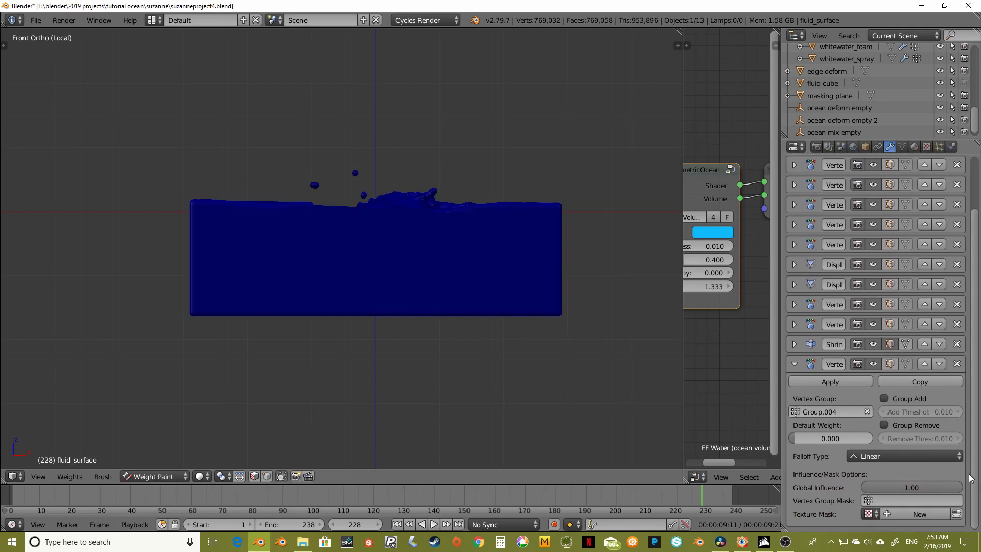
left_click(828, 434)
type("1")
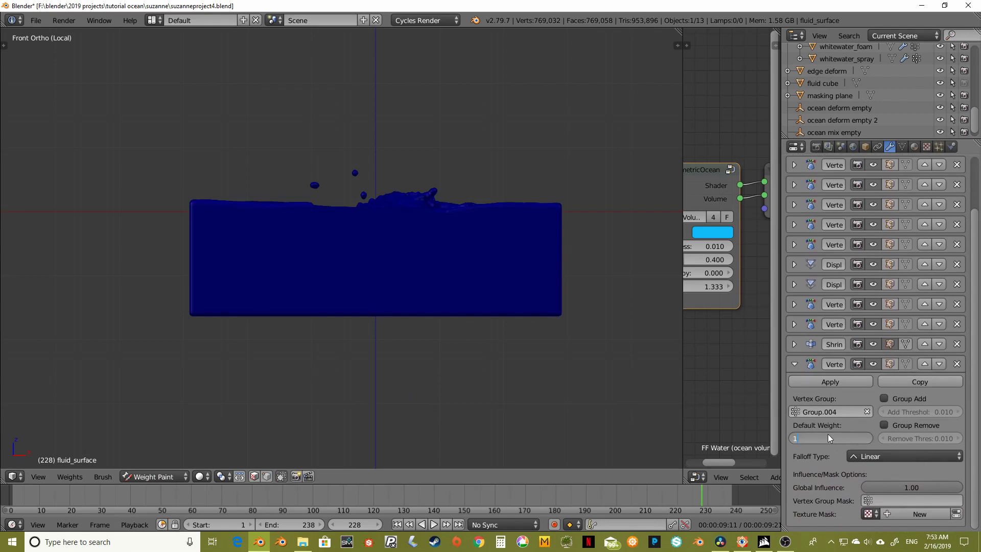
key("Return")
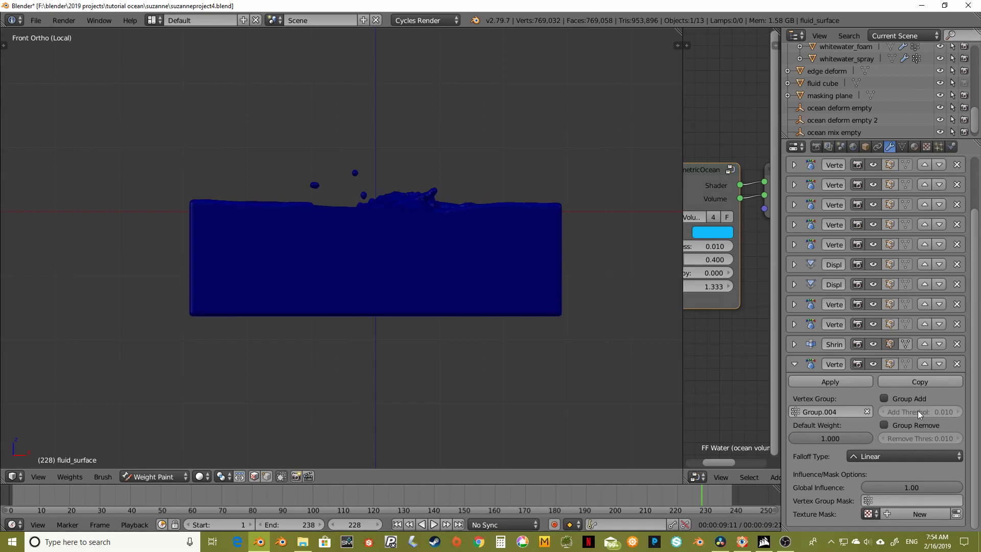
left_click(883, 397)
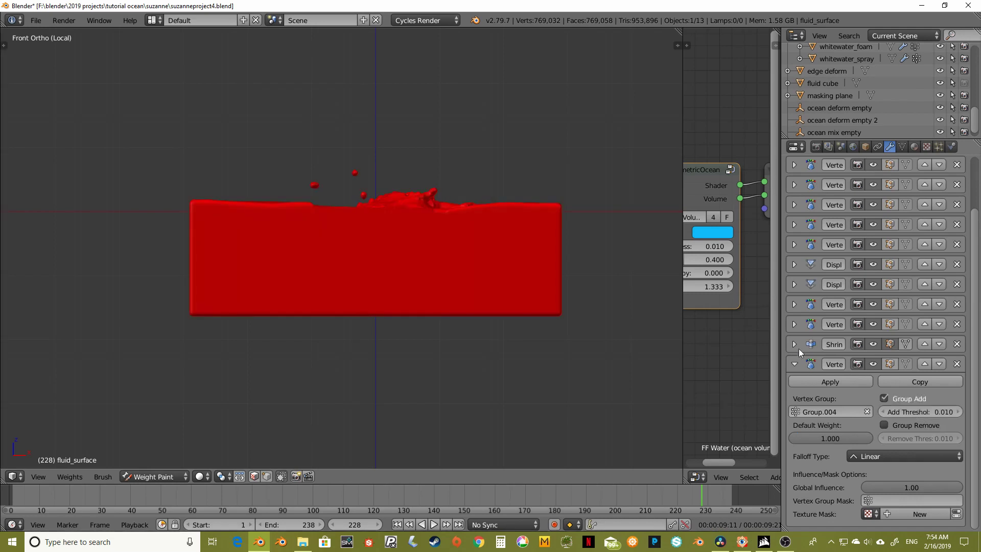
left_click(794, 364)
Add a Vertex Weight Proximity modifier to fluid_surface
left_click(817, 147)
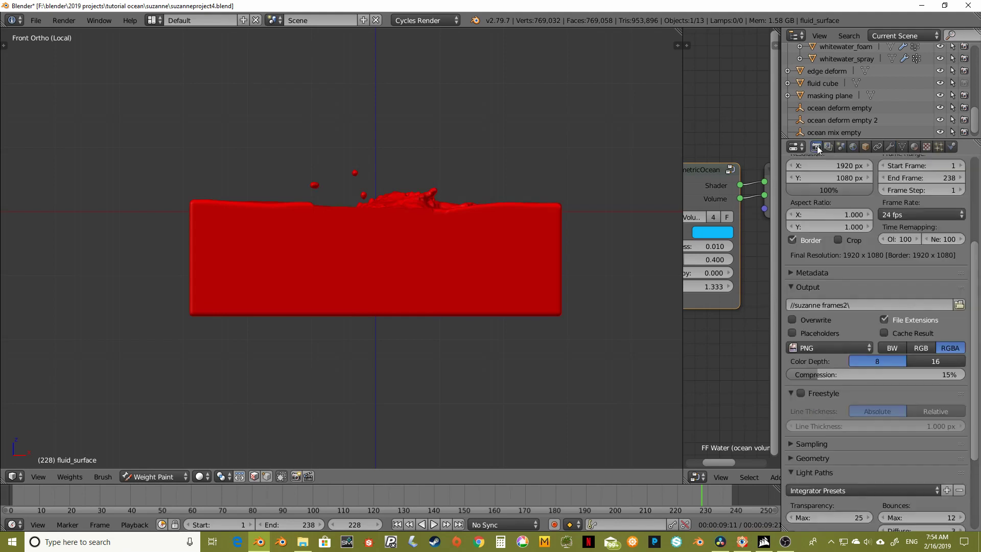
left_click(889, 148)
left_click(799, 188)
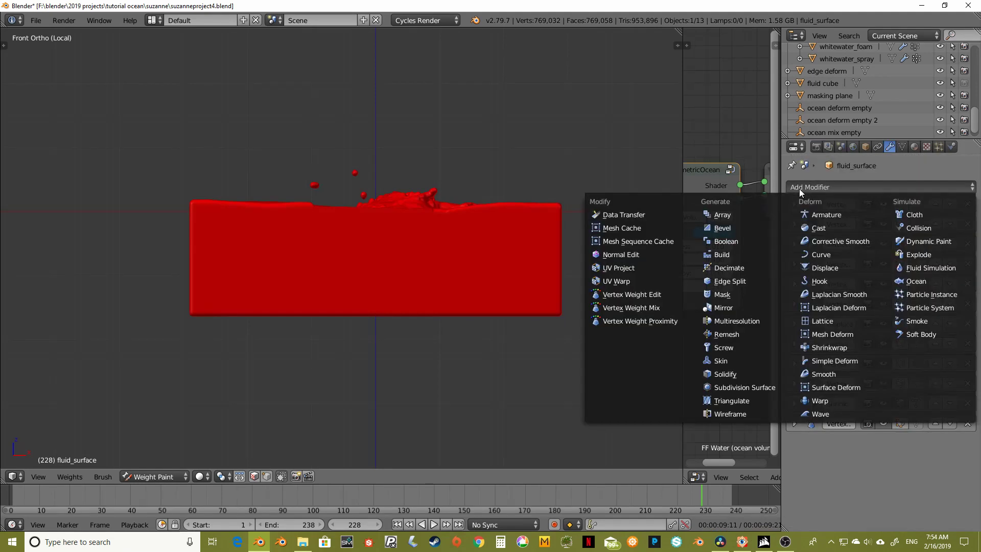
left_click(631, 320)
middle_click_drag(478, 327, 527, 330)
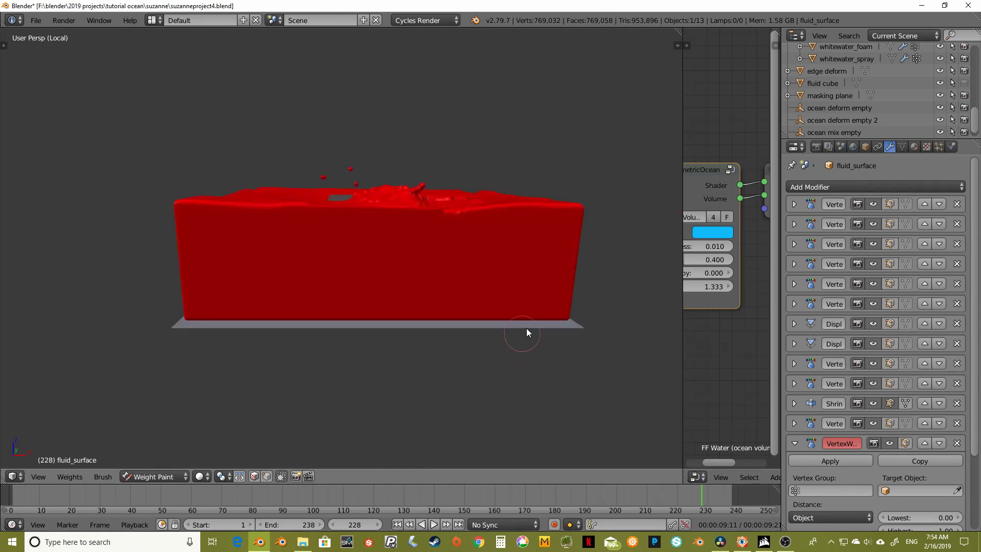
Apply the masking plane's scale, then return to weight painting fluid_surface
key("ctrl+Tab")
right_click(557, 333)
key("ctrl+a")
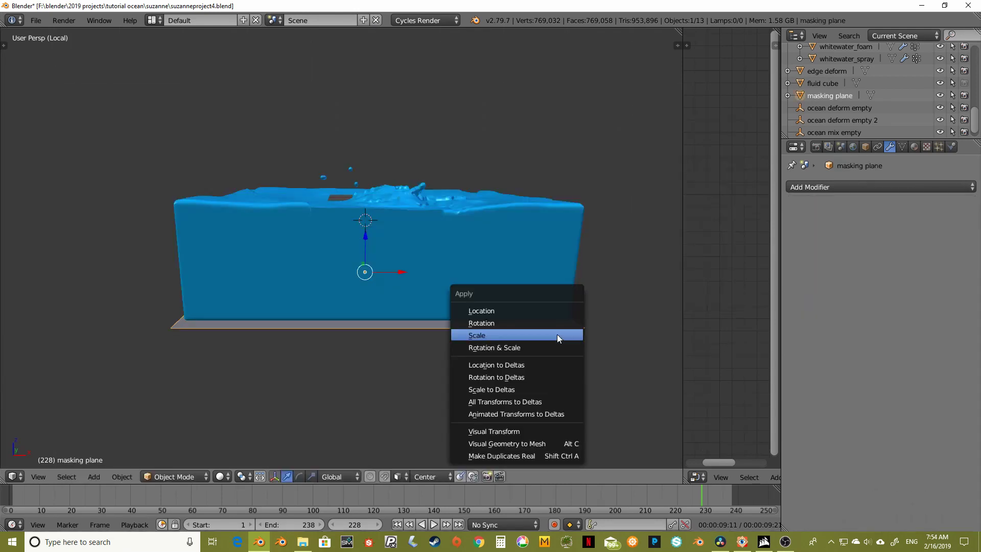
left_click(557, 335)
key("Tab")
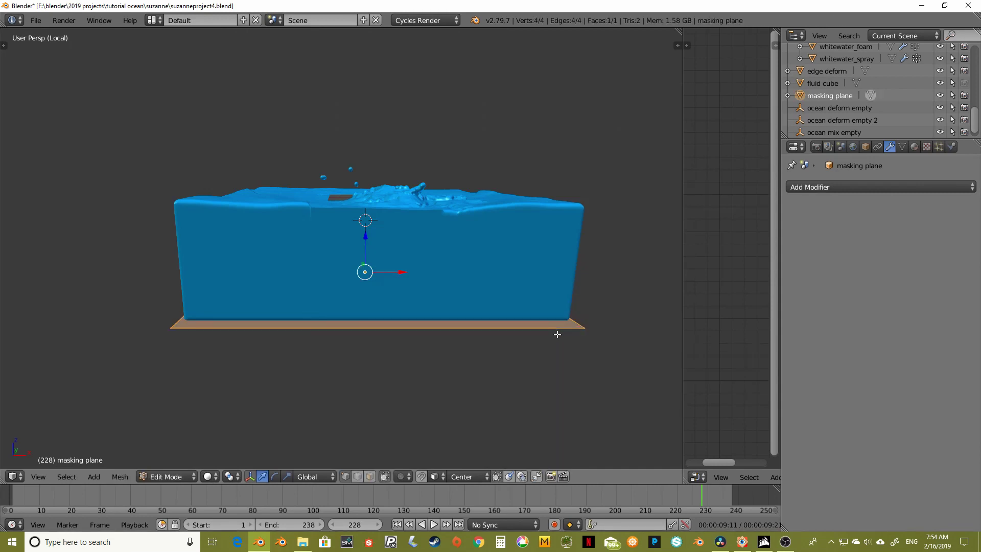
key("Tab")
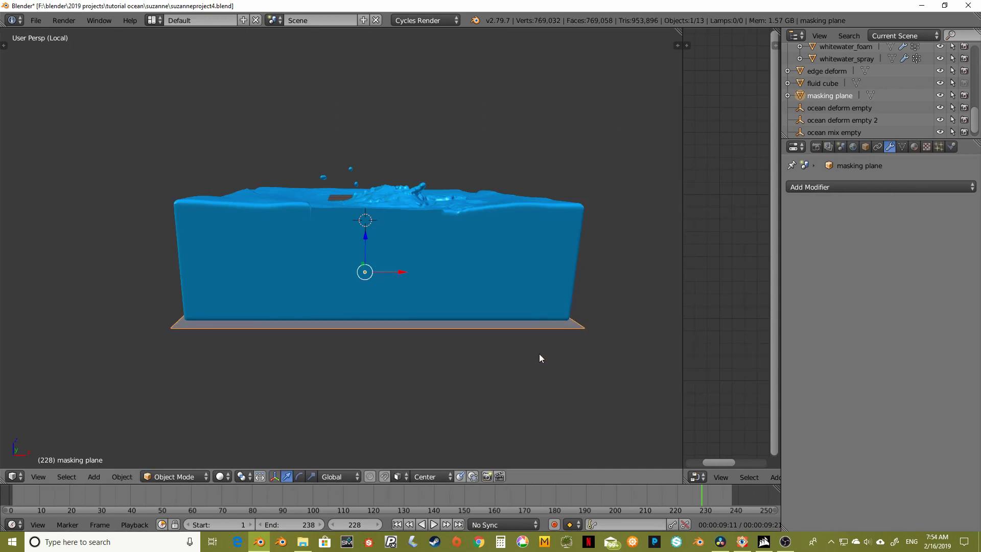
key("ctrl+z")
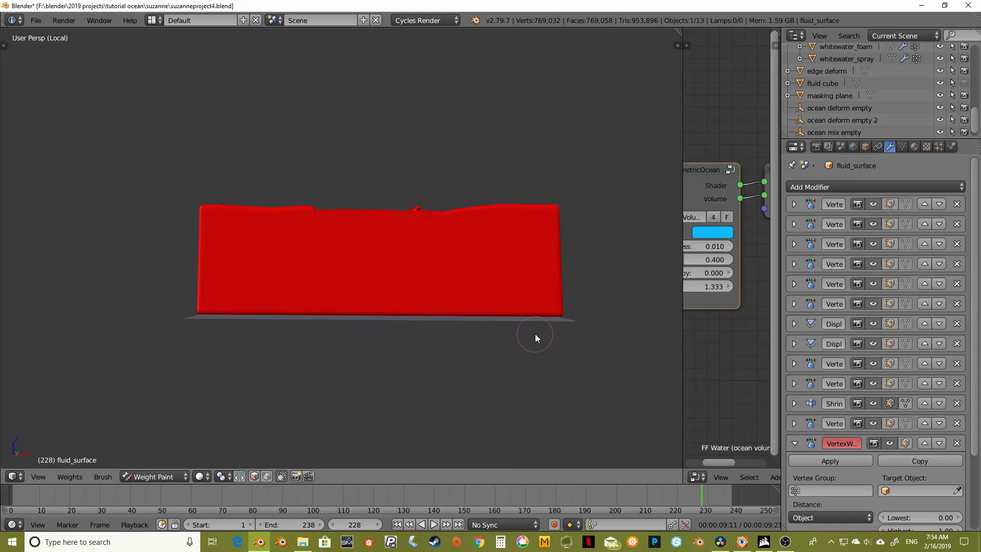
Set the proximity modifier's vertex group to Group.004 and its target to masking plane
key("KP_1")
middle_click_drag(535, 326, 535, 320, "shift")
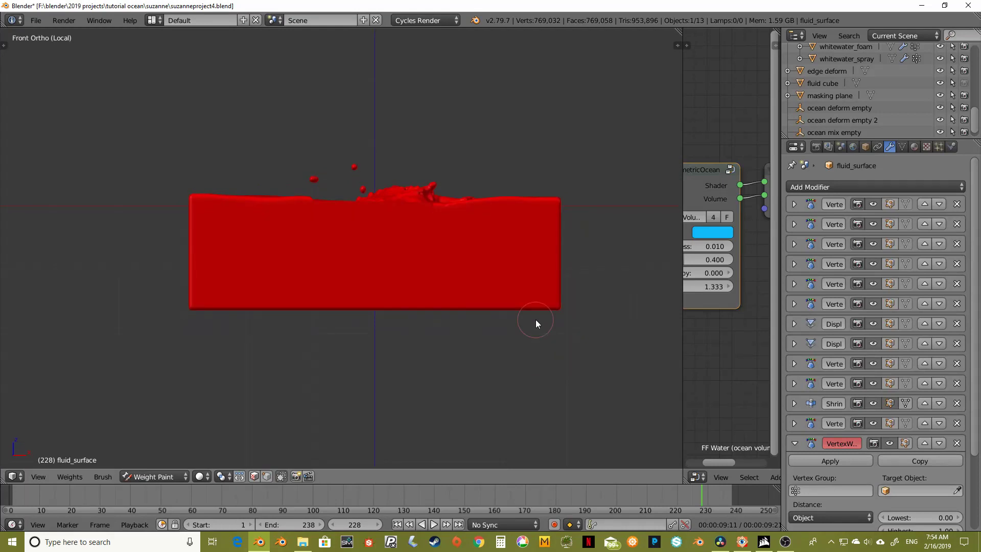
left_click(822, 491)
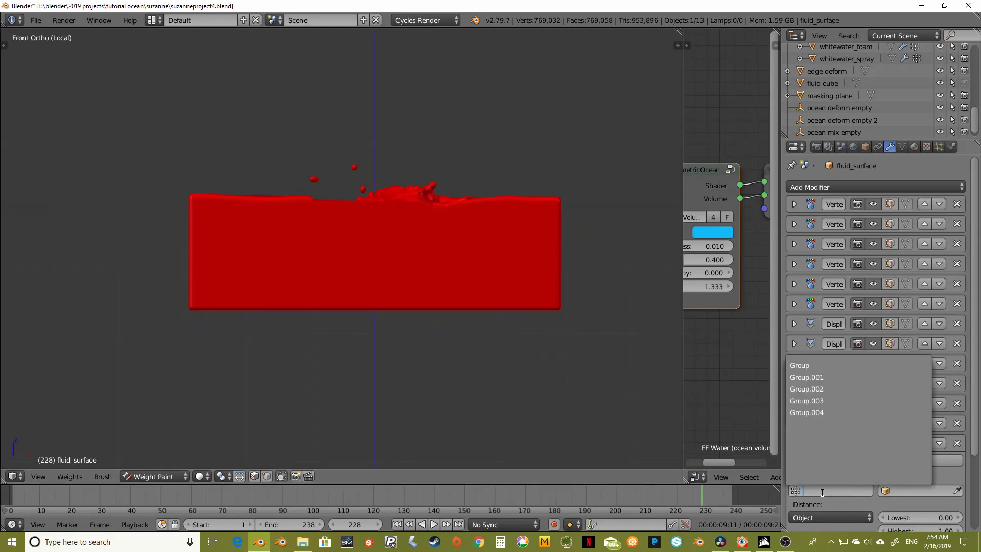
left_click(814, 413)
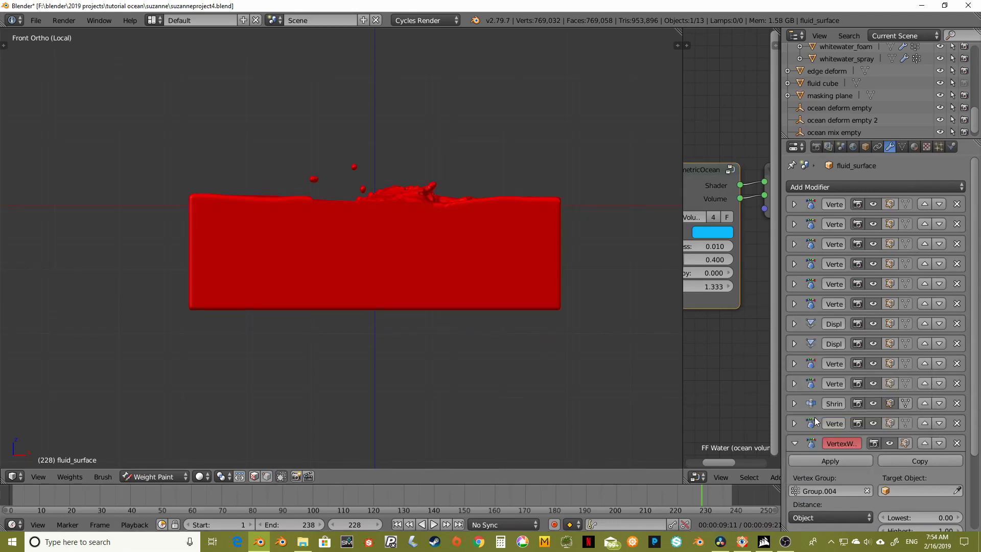
scroll(890, 424, "down", 3)
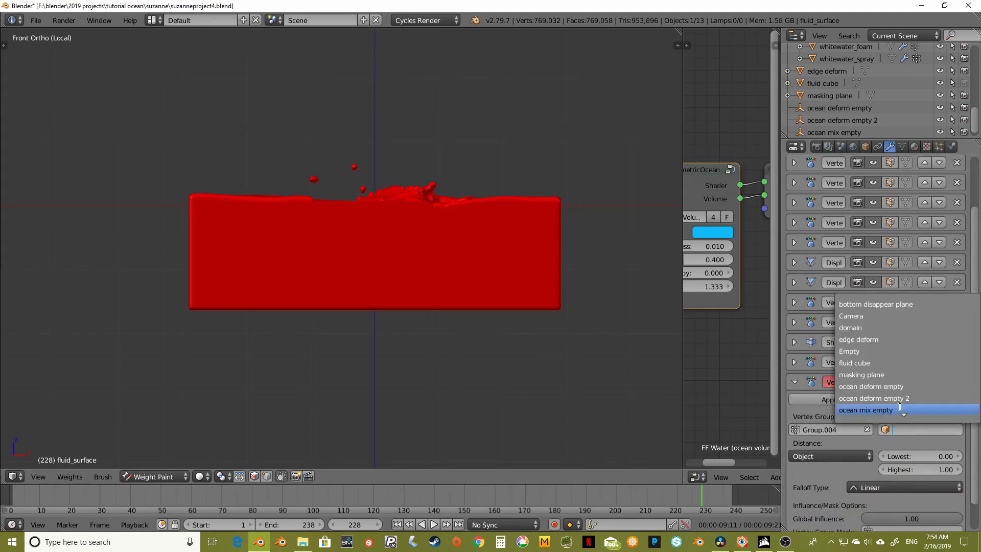
left_click(884, 382)
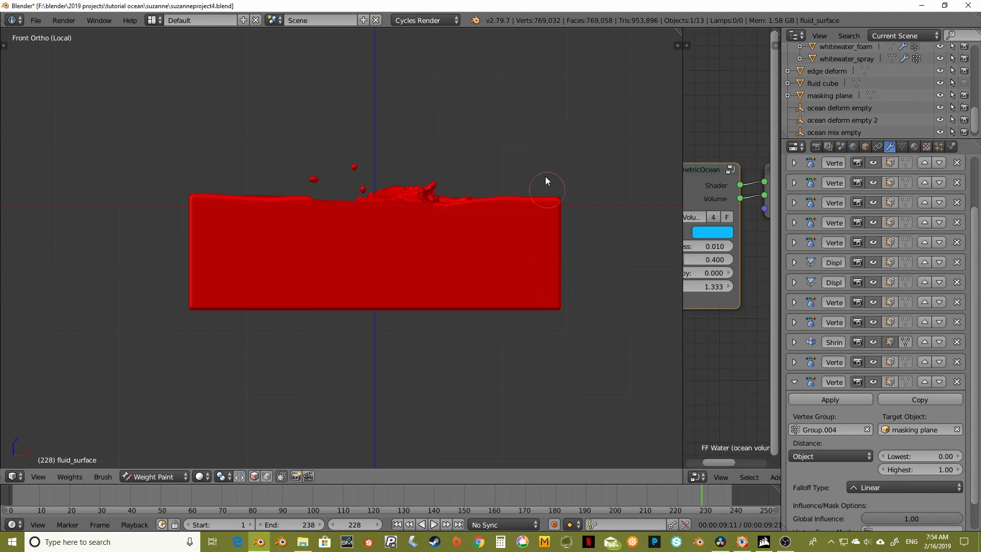
scroll(890, 425, "down", 2)
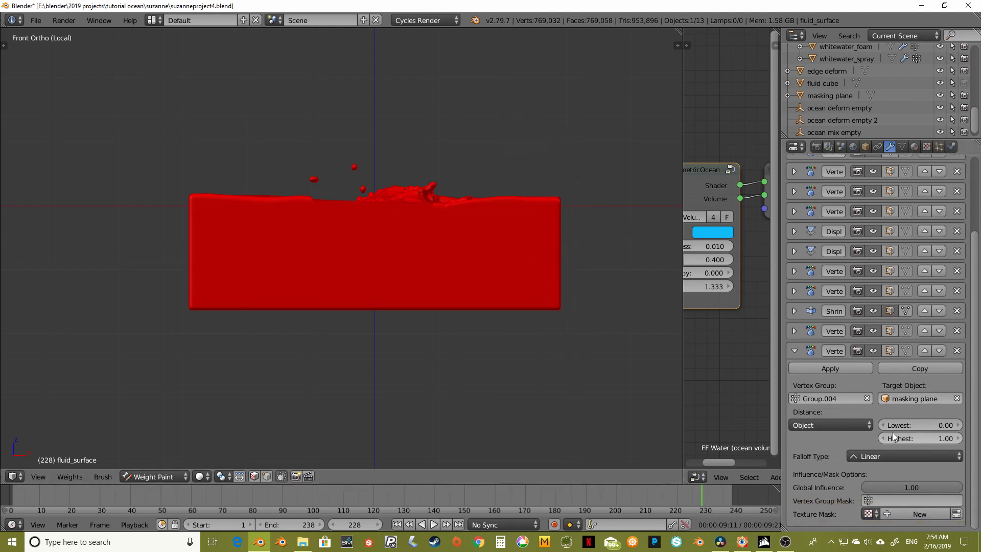
Switch proximity to Geometry distance measured to Face, with Highest set to 10
left_click(818, 424)
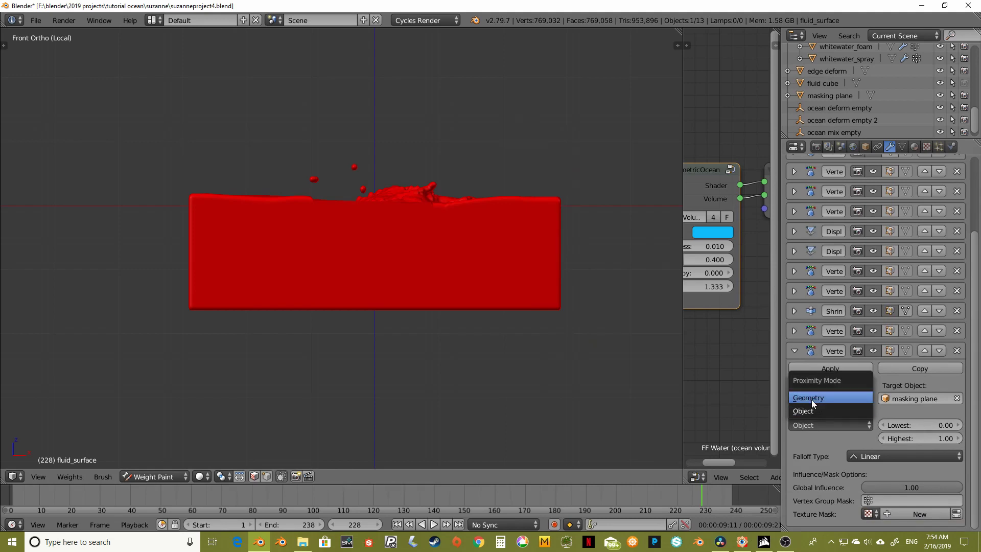
key("Return")
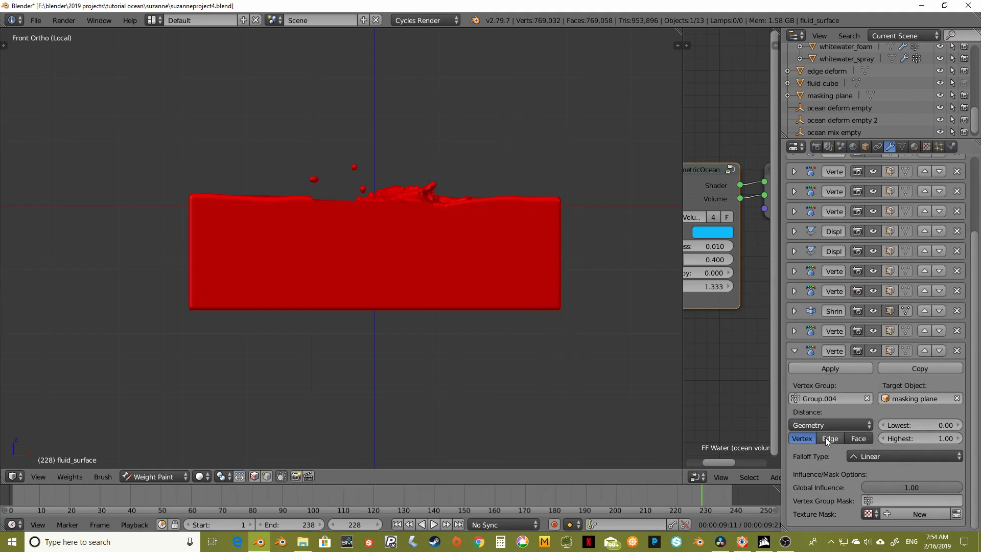
left_click(858, 440)
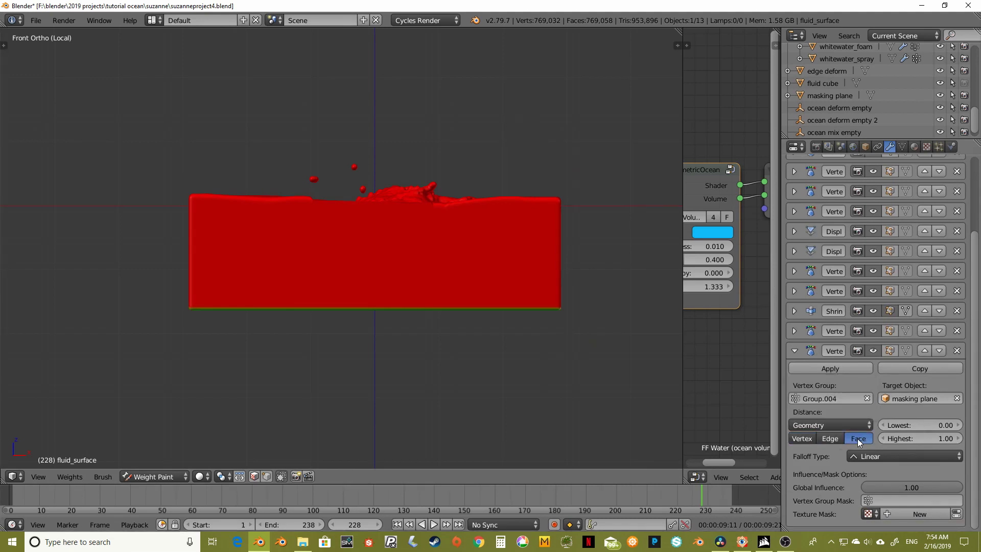
scroll(418, 317, "up", 5)
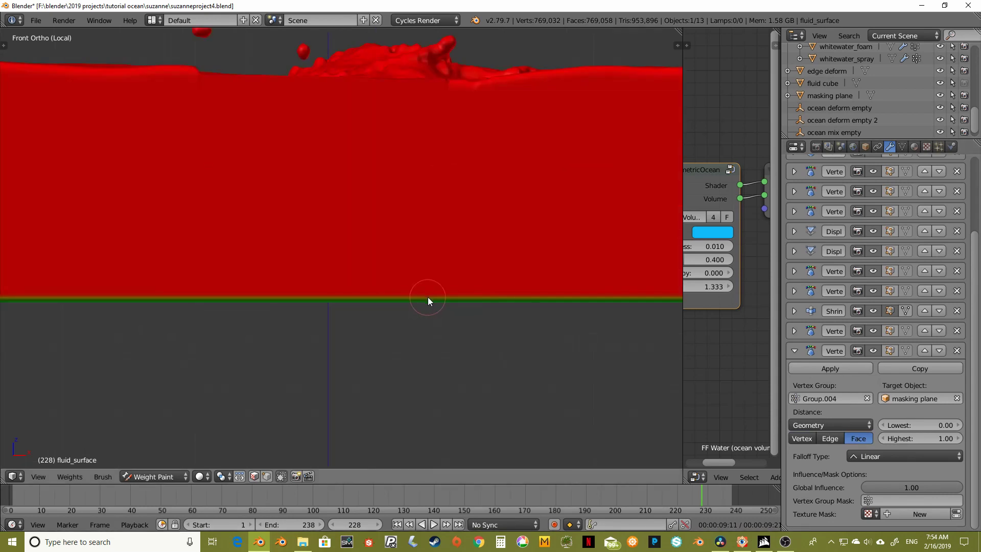
scroll(428, 307, "down", 5)
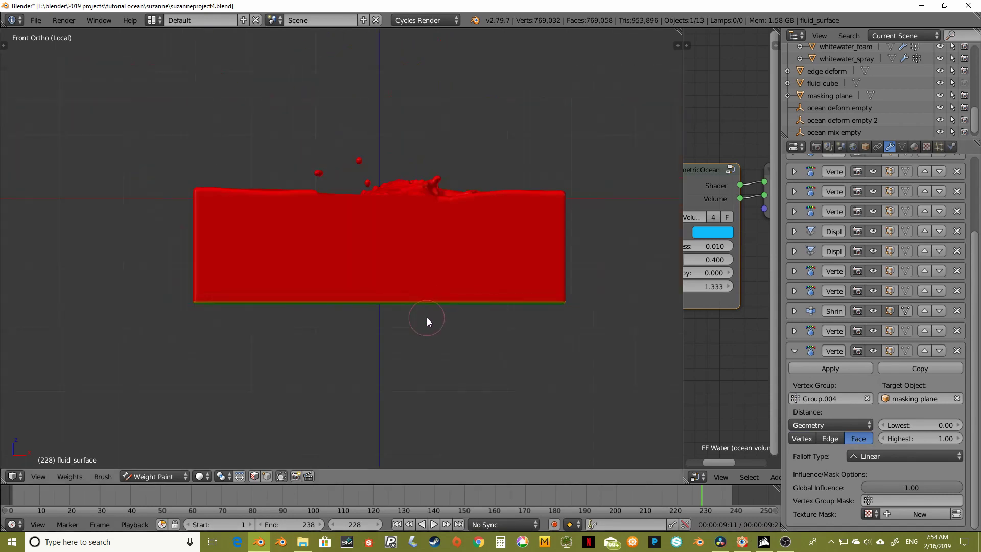
left_click(915, 437)
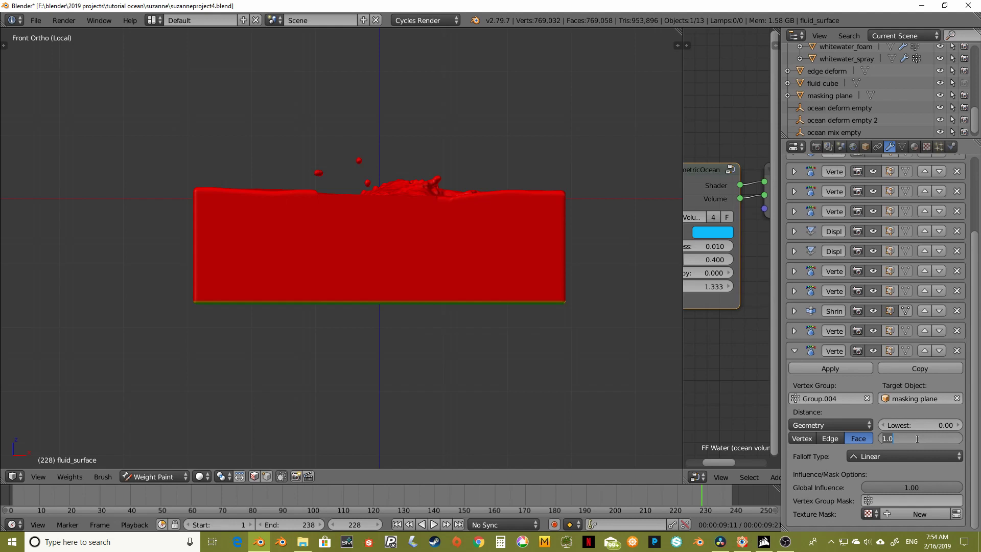
type("1")
key("Return")
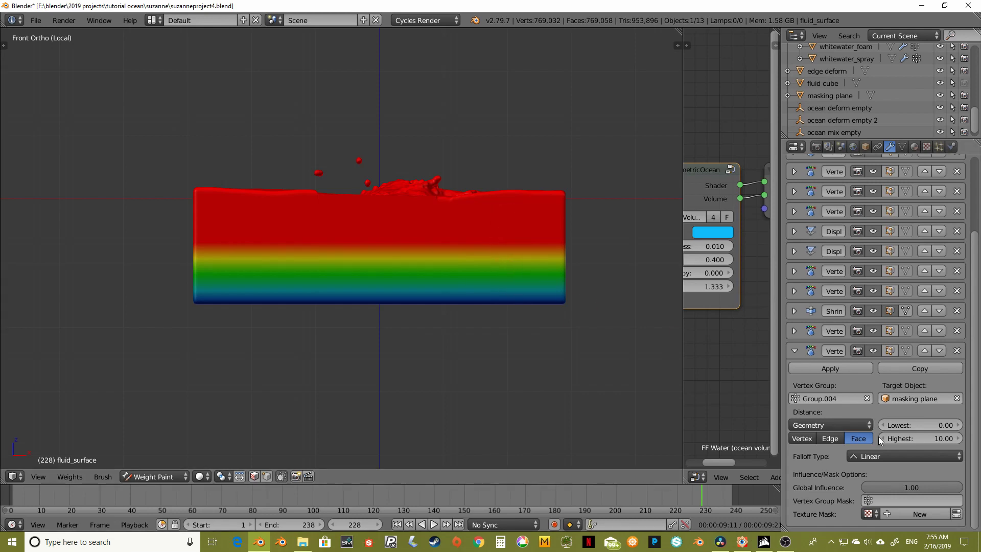
Change the falloff to Median Step and raise Highest to 20, then 30
left_click(880, 456)
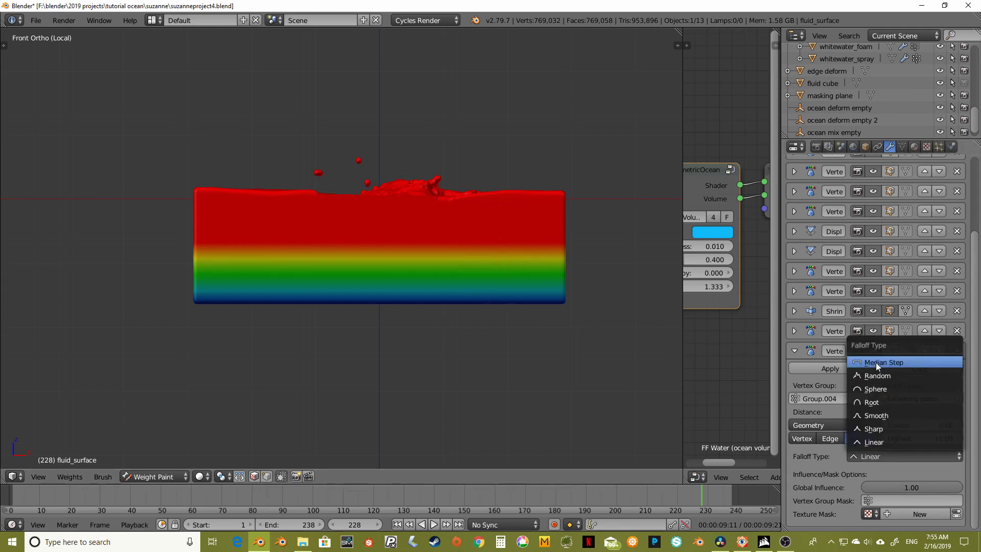
key("Return")
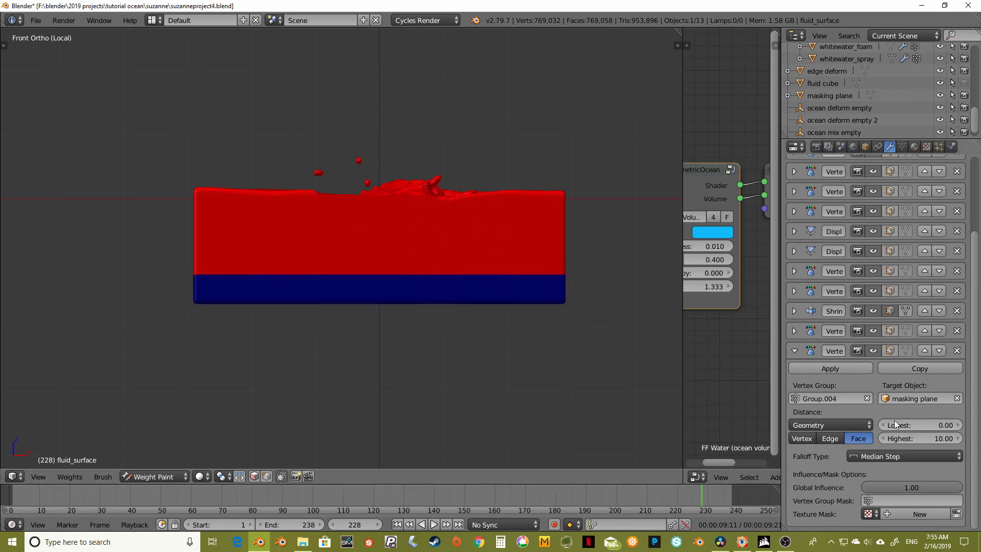
left_click(937, 438)
type("20")
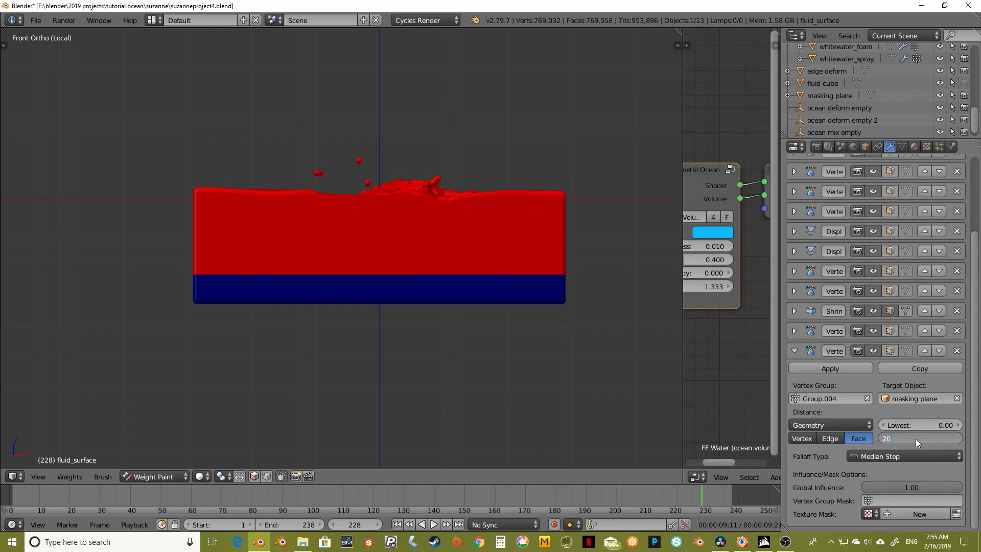
key("Return")
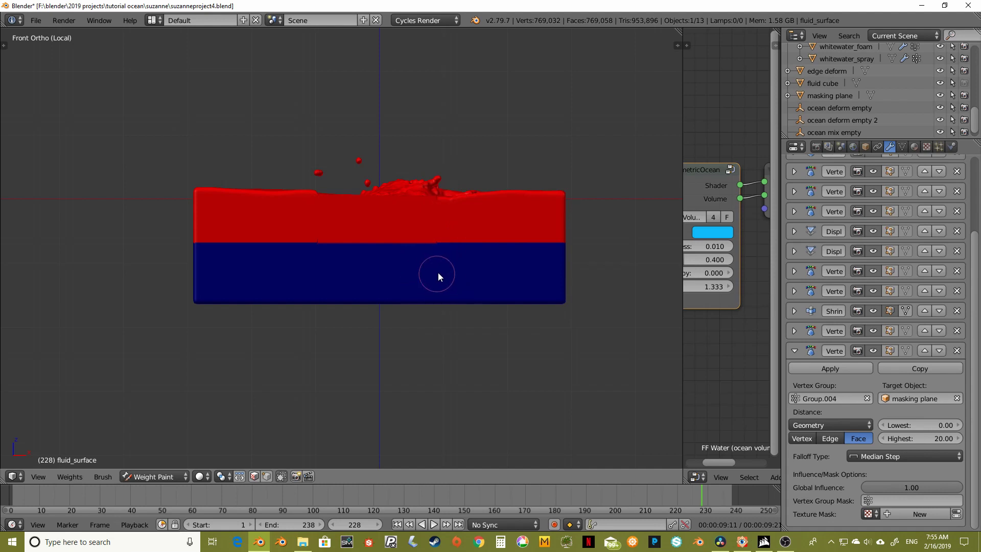
left_click(928, 437)
type("30")
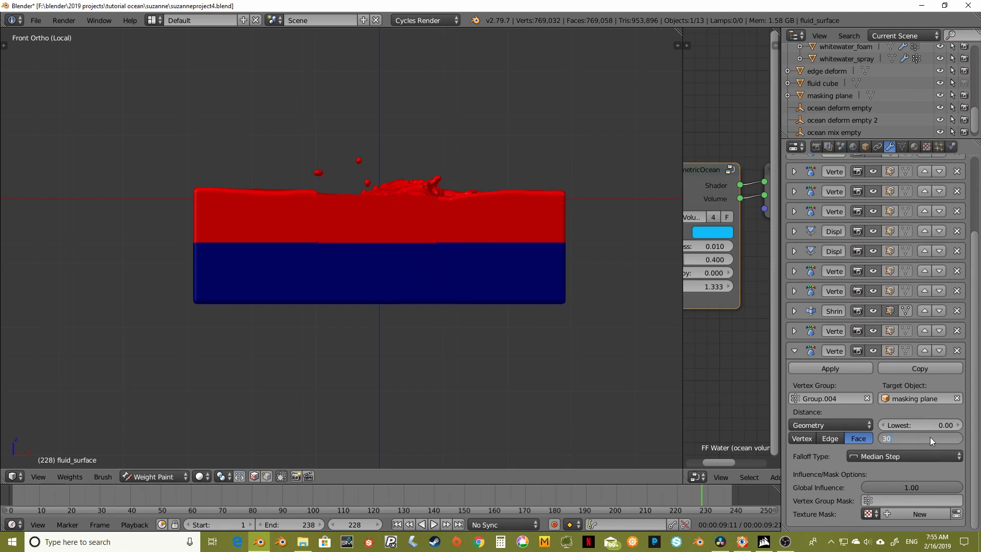
key("Return")
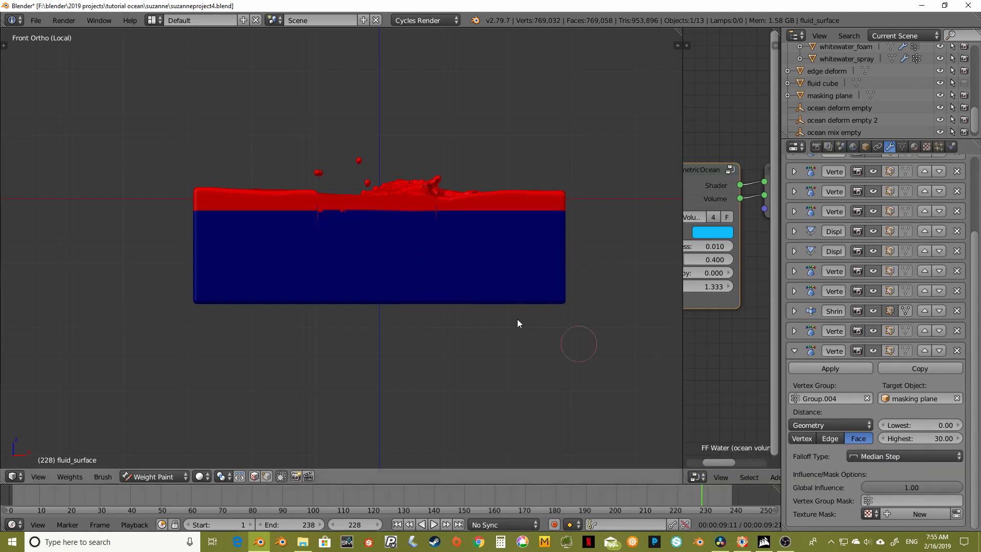
middle_click_drag(403, 222, 407, 293)
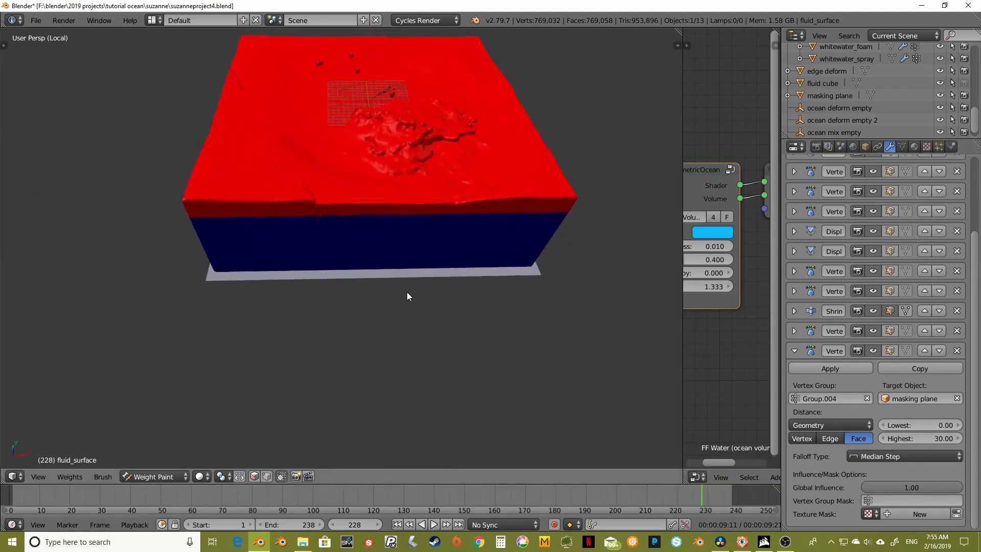
Try proximity Highest distances of 40 and then 35 while viewing the surface close up
scroll(359, 56, "up", 2)
scroll(359, 61, "up", 3)
middle_click_drag(383, 132, 470, 146)
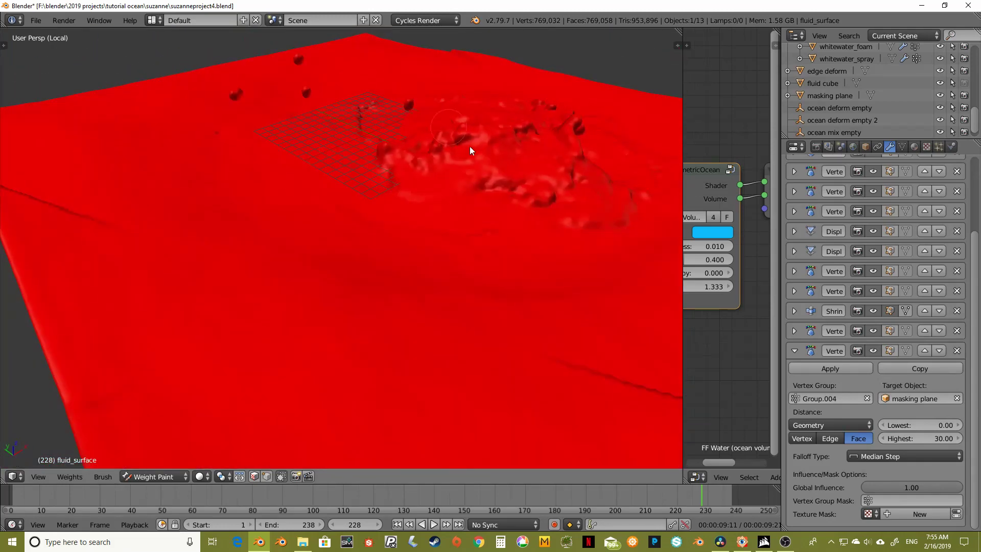
left_click(930, 439)
type("40")
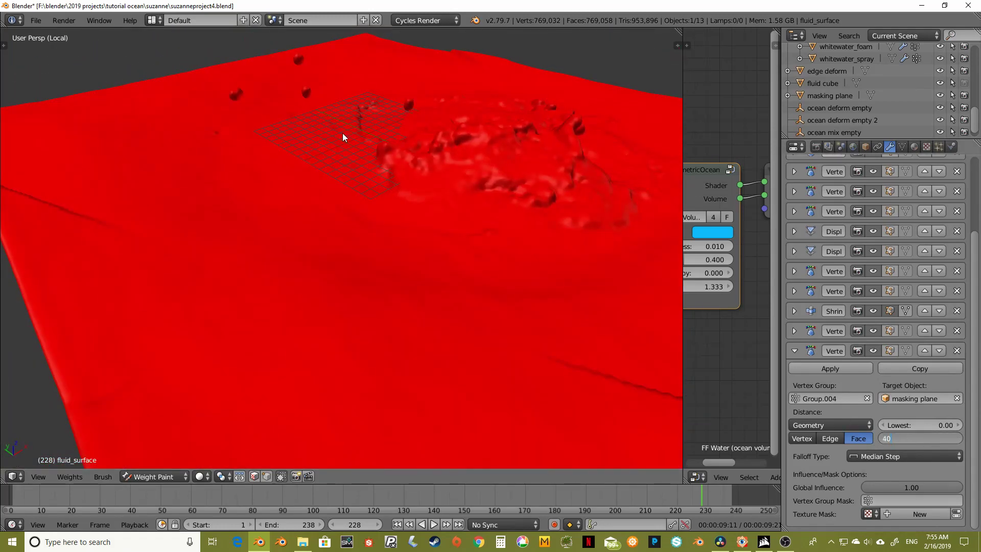
key("Return")
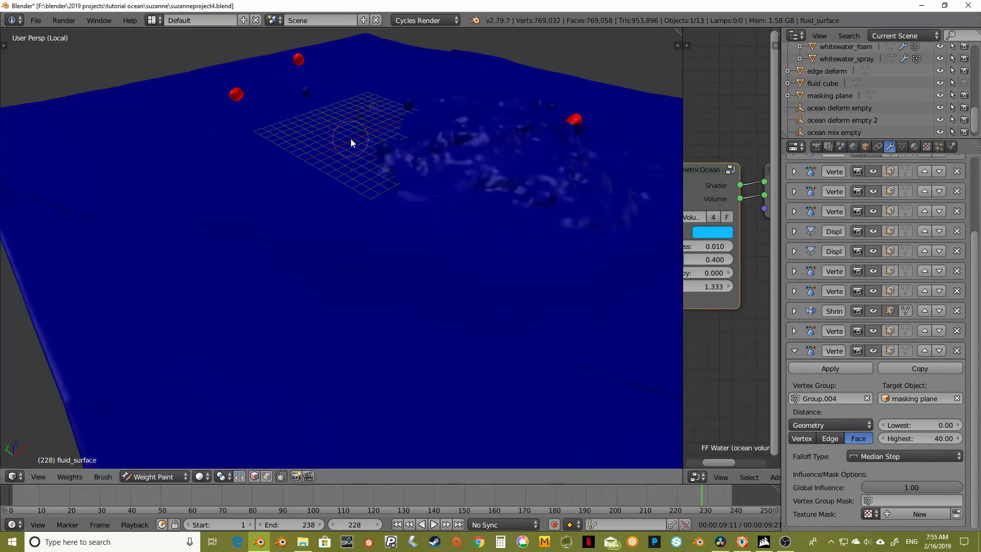
scroll(372, 197, "down", 3)
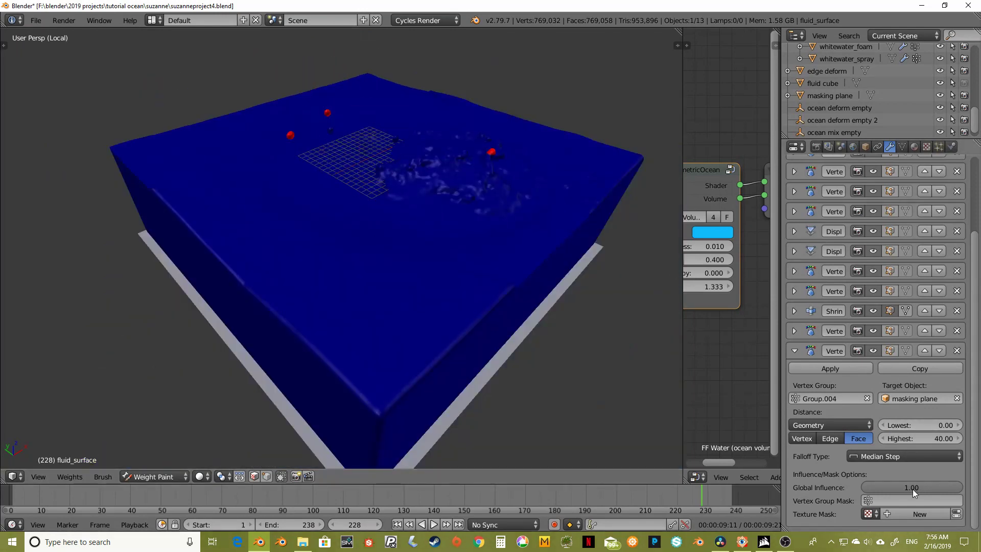
left_click(911, 438)
type("35")
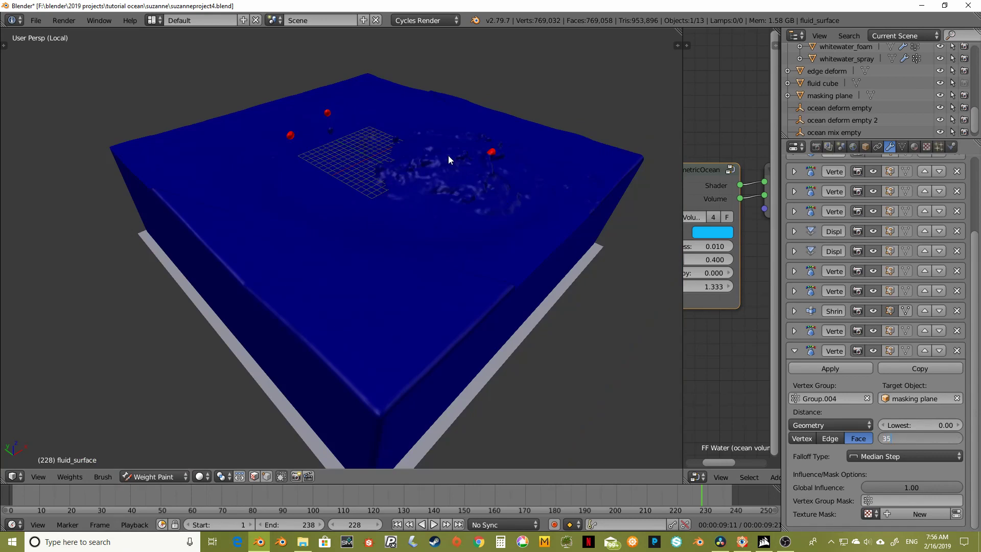
key("Return")
Check the weight pattern from above and set the Highest distance back to 30
mouse_move(401, 146)
middle_mouse_down()
mouse_move(415, 191)
mouse_move(403, 156)
middle_mouse_up()
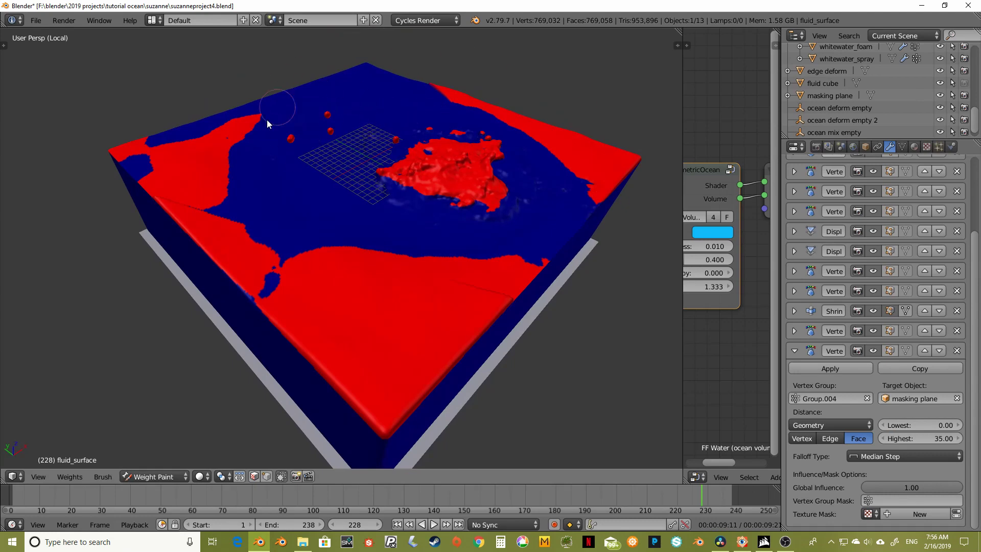
mouse_move(564, 190)
middle_mouse_down()
mouse_move(507, 170)
mouse_move(529, 243)
mouse_move(525, 216)
mouse_move(576, 180)
mouse_move(554, 168)
mouse_move(562, 223)
mouse_move(559, 195)
middle_mouse_up()
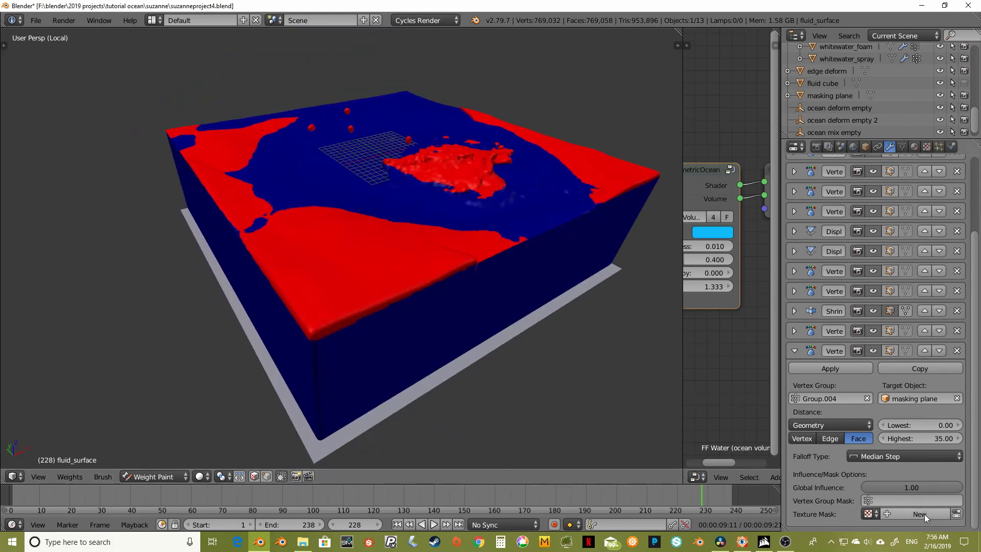
left_click(911, 437)
type("30")
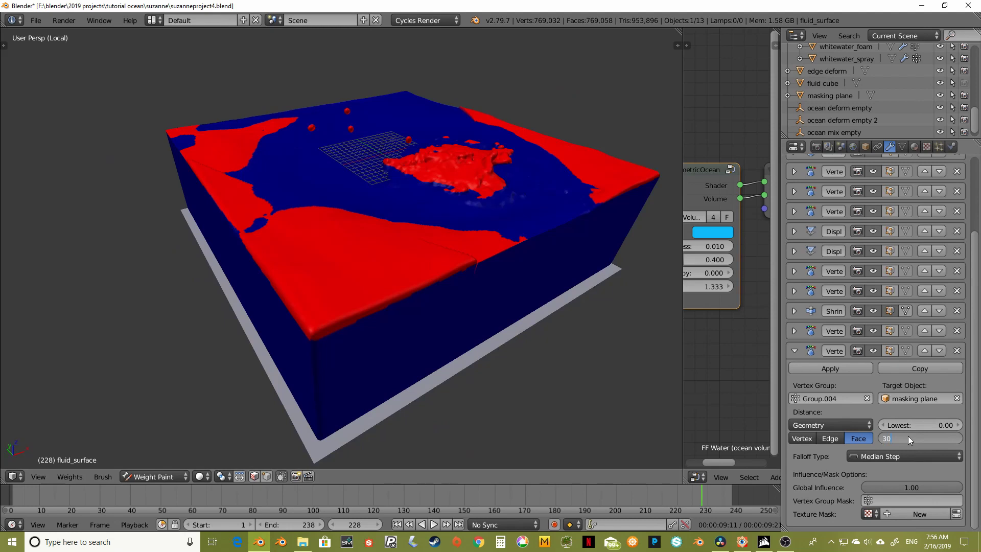
key("Return")
Return to Front Ortho, recentre the fluid mesh and collapse the proximity modifier panel
middle_click_drag(504, 247, 482, 220)
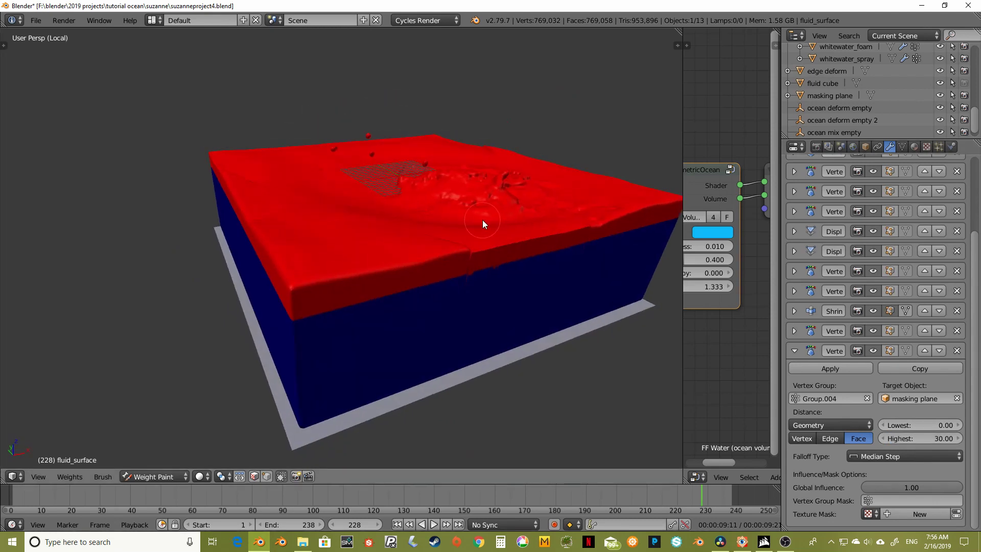
key("KP_1")
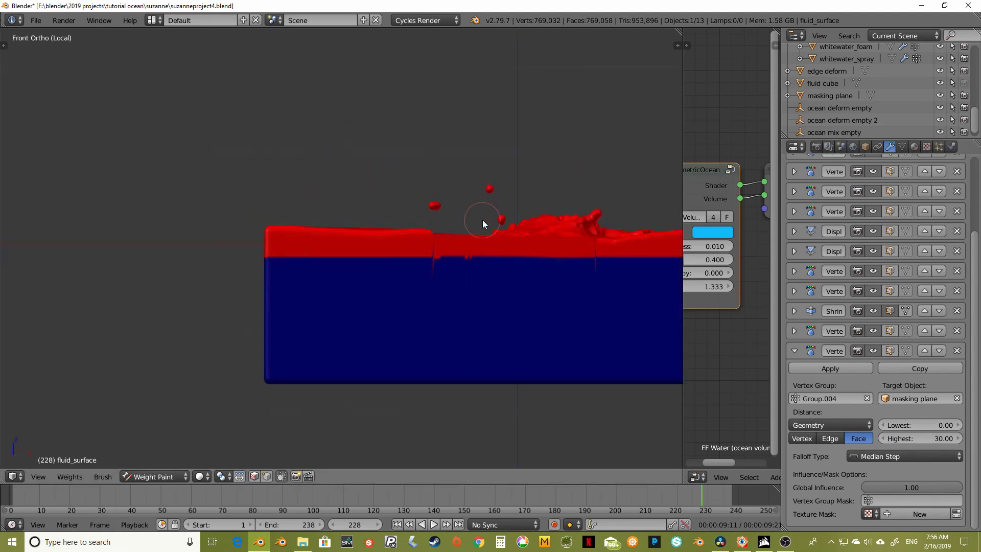
middle_click_drag(550, 285, 397, 244, "shift")
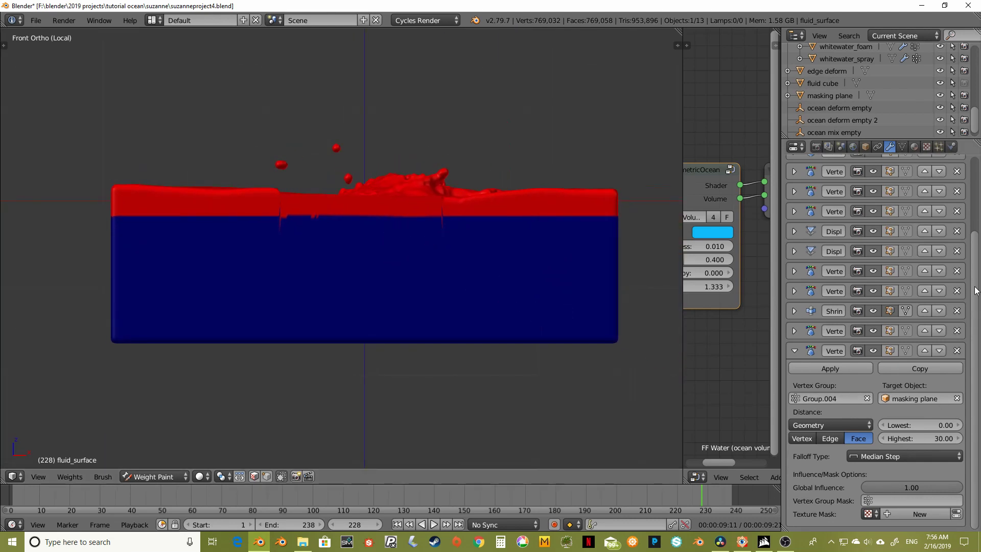
left_click(795, 350)
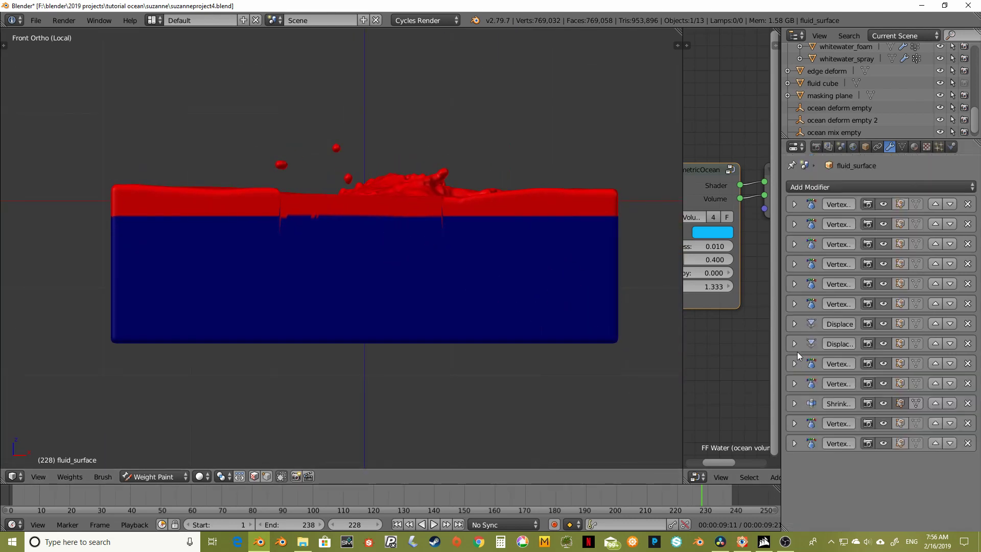
Add a Mask modifier to fluid_surface using the Group.004 vertex group
left_click(822, 187)
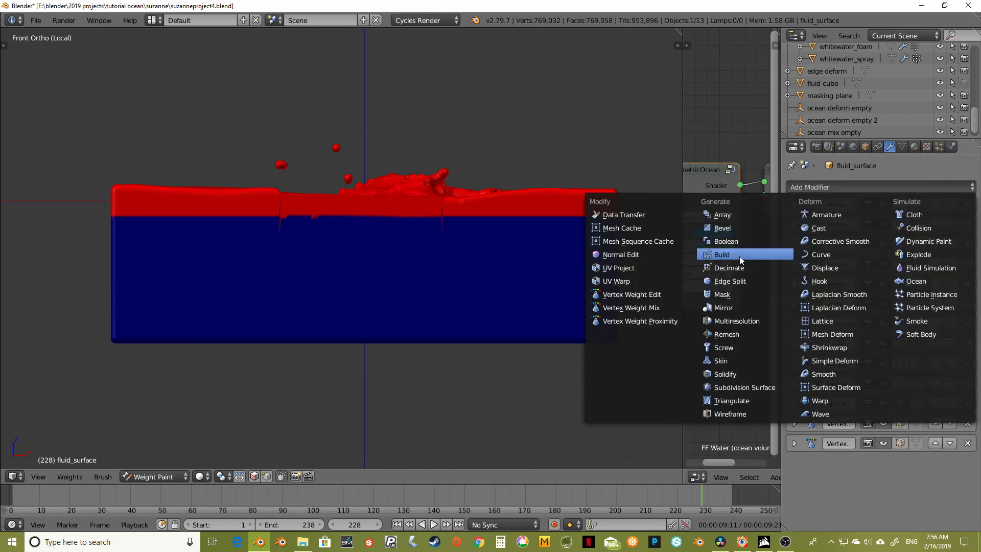
key("Escape")
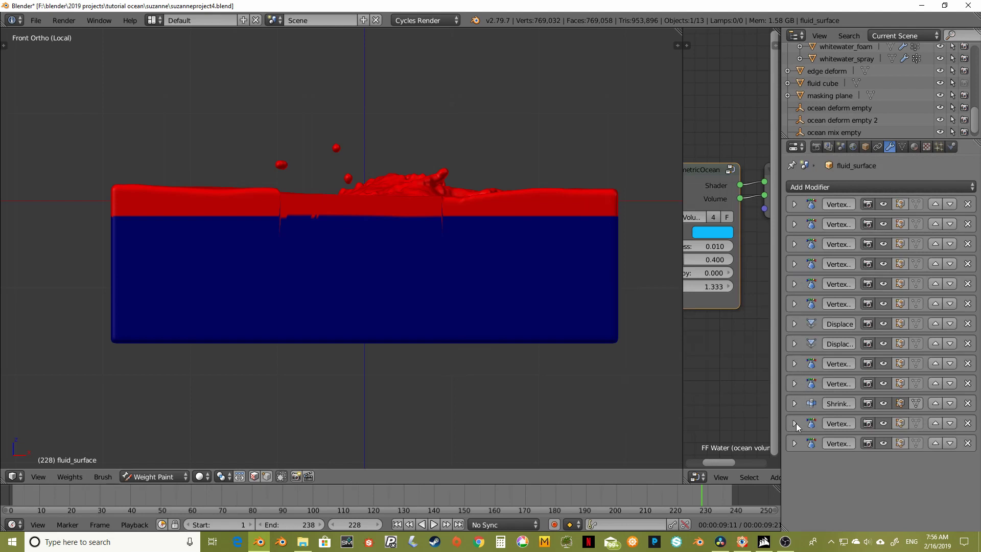
left_click(799, 186)
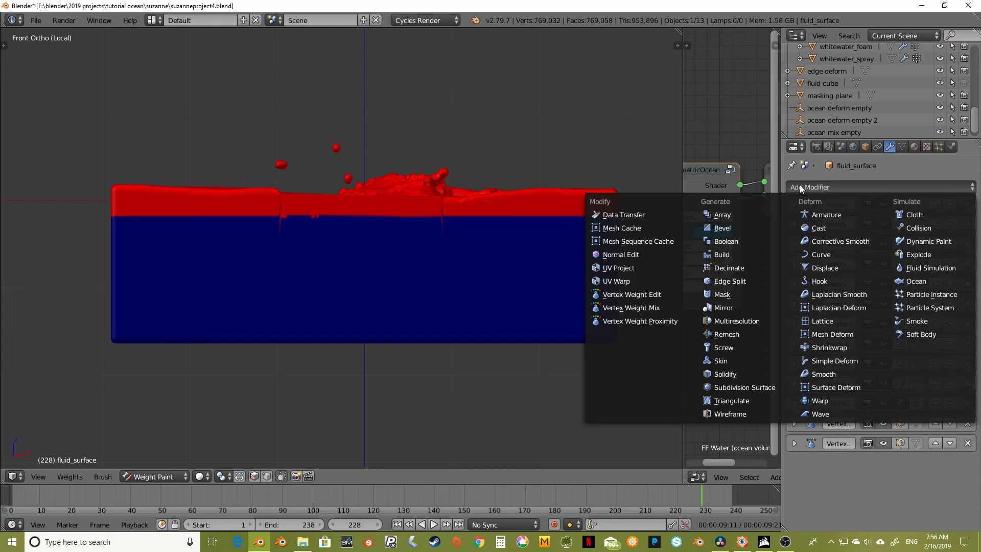
left_click(728, 296)
scroll(848, 397, "down", 1)
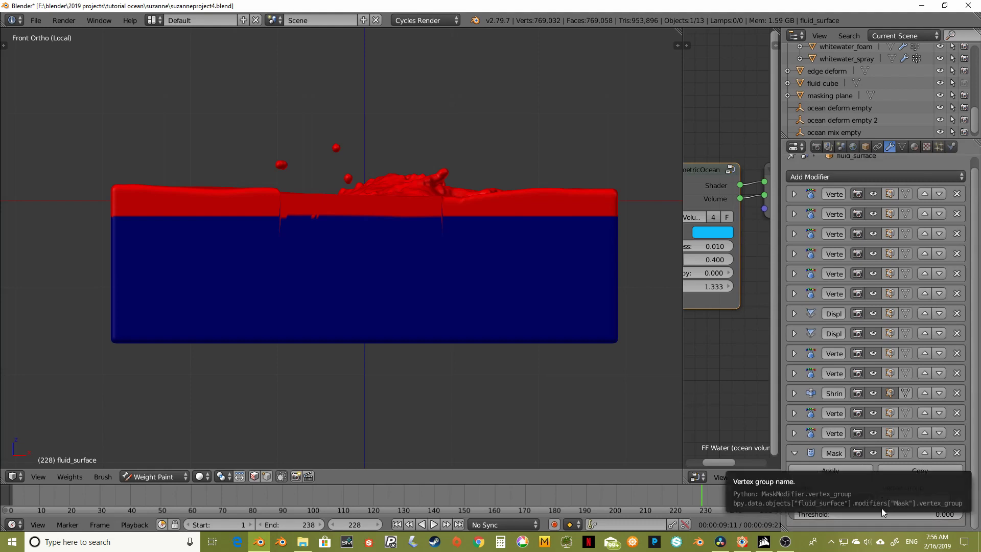
left_click(900, 500)
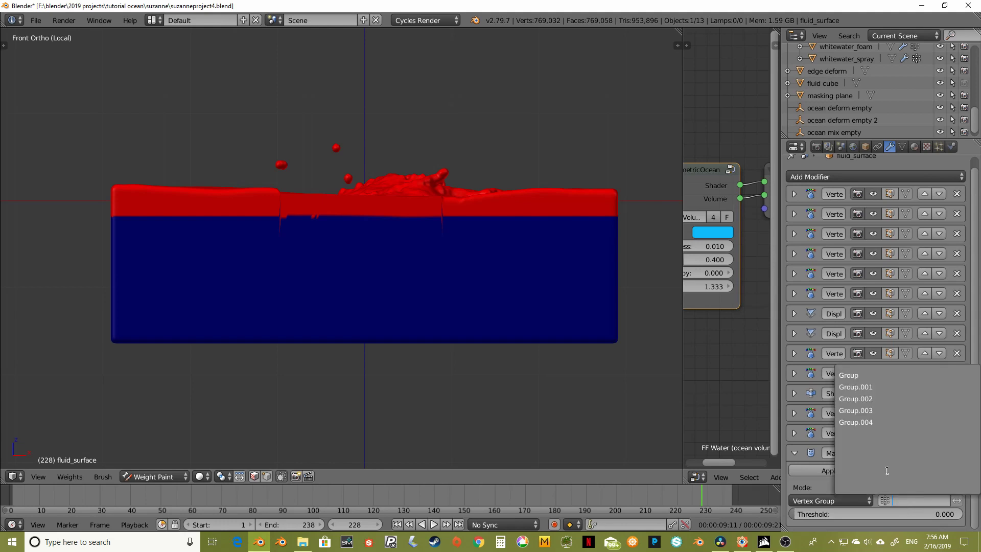
left_click(867, 427)
middle_click_drag(425, 279, 448, 282)
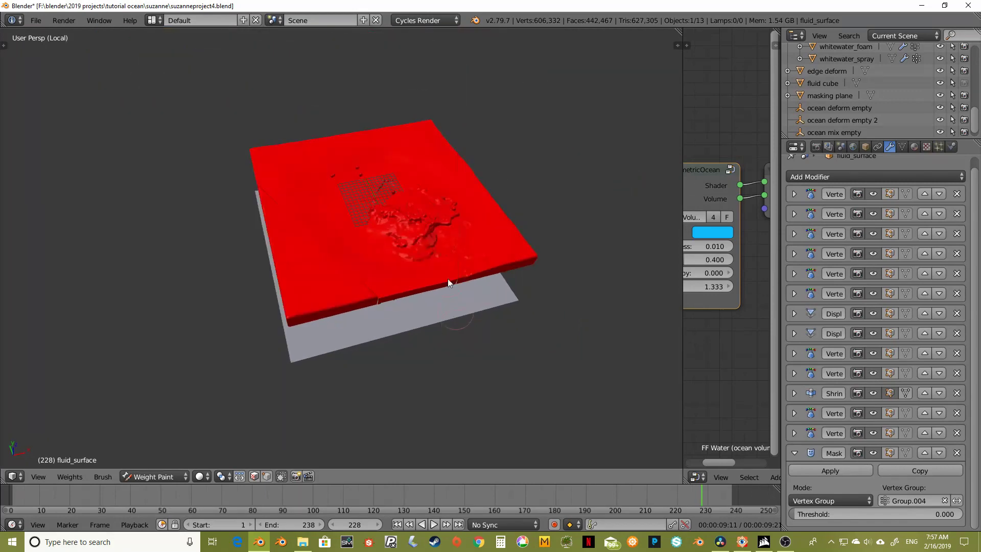
Put the masked fluid mesh in Front Ortho view and recentre it
middle_click_drag(314, 179, 436, 202)
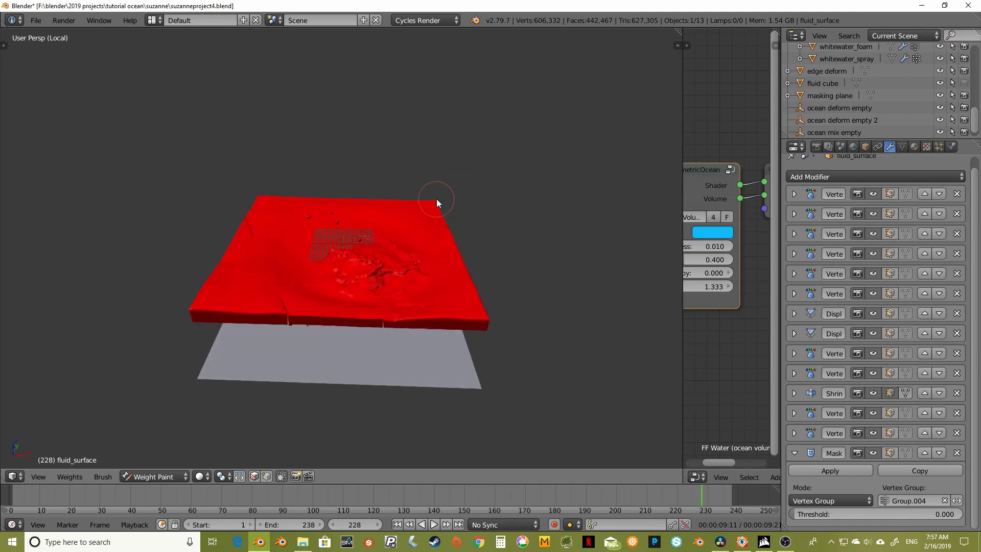
key("KP_1")
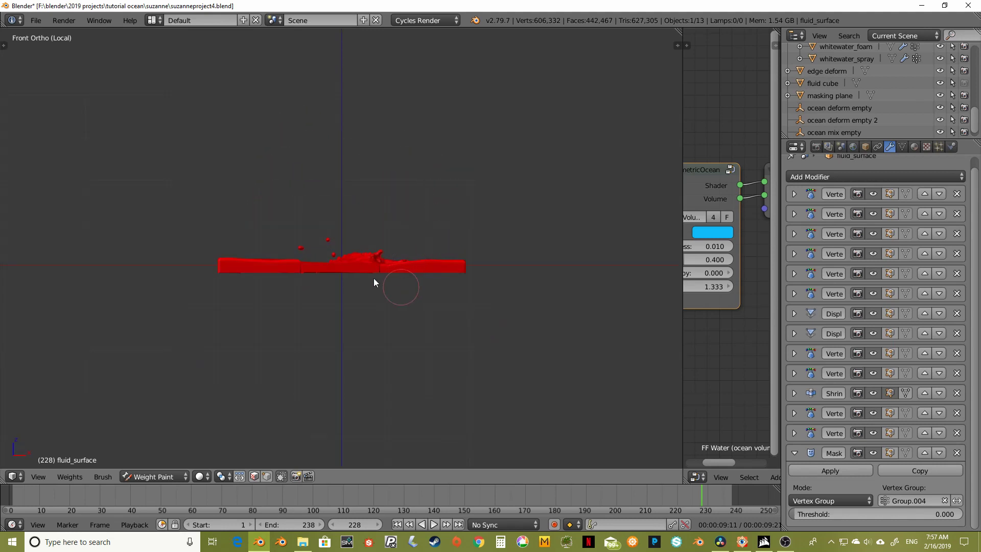
scroll(286, 274, "up", 5)
middle_click_drag(471, 331, 423, 326, "shift")
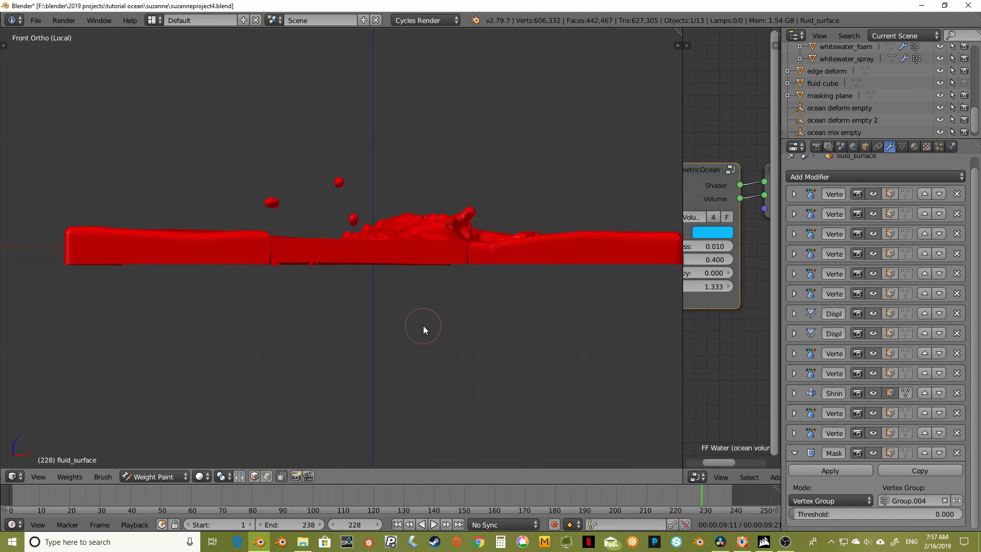
scroll(419, 331, "down", 3)
scroll(424, 274, "up", 1)
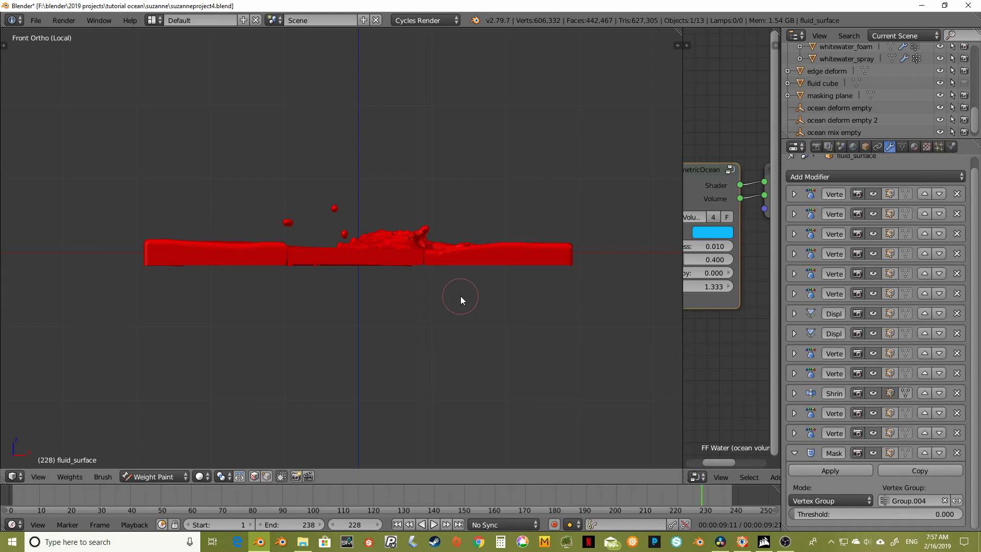
Leave local view to show the whole scene from the front, with the tool shelf visible
key("KP_Divide")
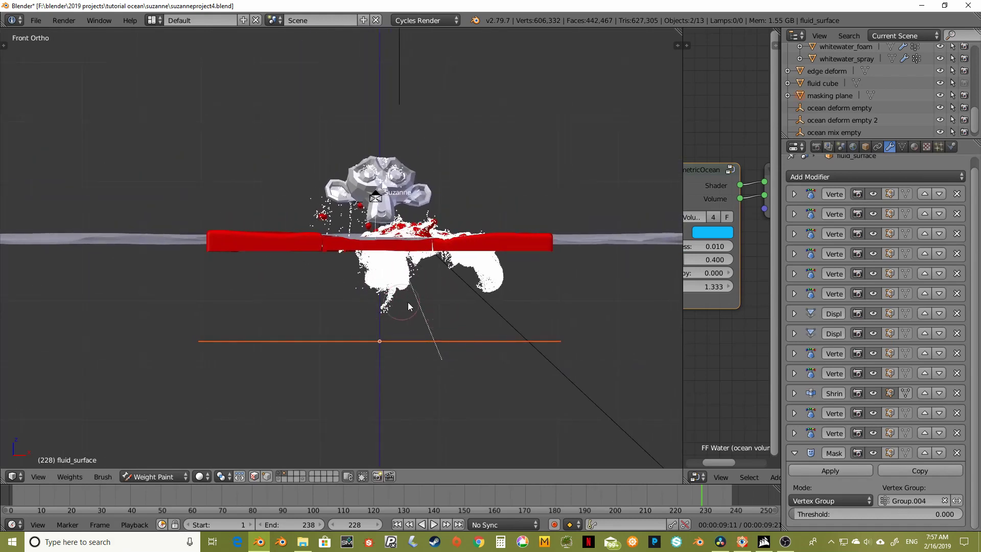
middle_click_drag(408, 302, 485, 306)
key("KP_1")
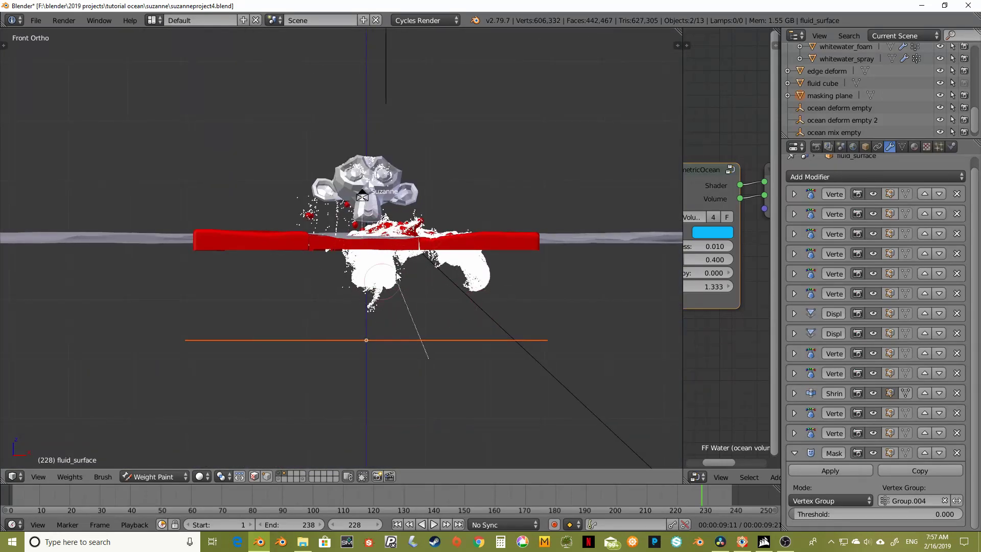
middle_click_drag(486, 303, 510, 326, "shift")
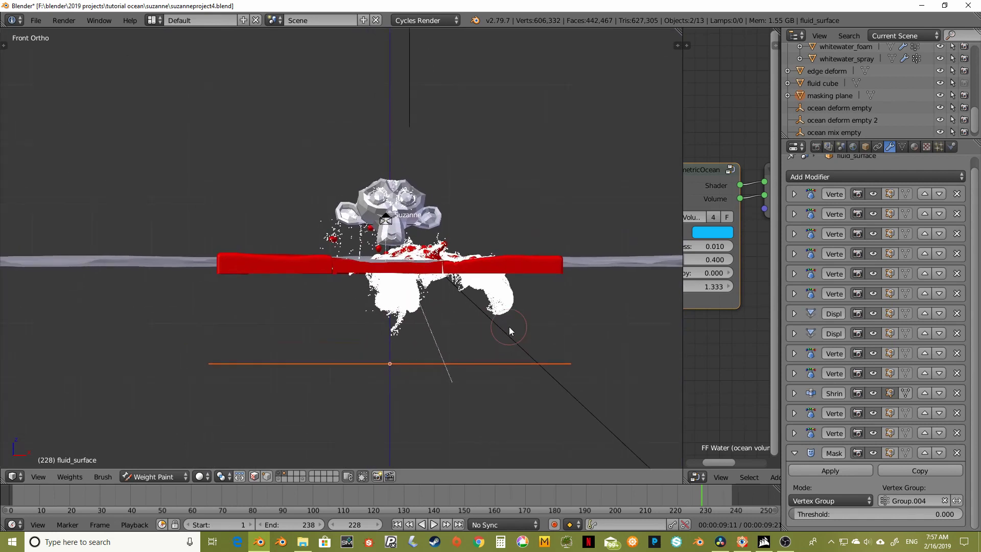
scroll(509, 327, "down", 2)
key("t")
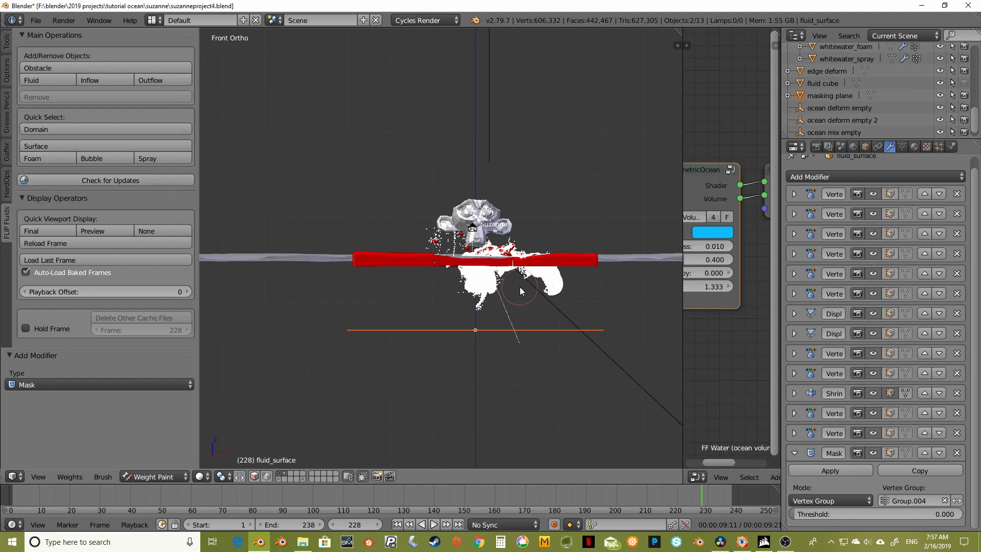
Select the whitewater bubble, foam and spray particles with the quick-select buttons
left_click(94, 159)
scroll(499, 289, "up", 3)
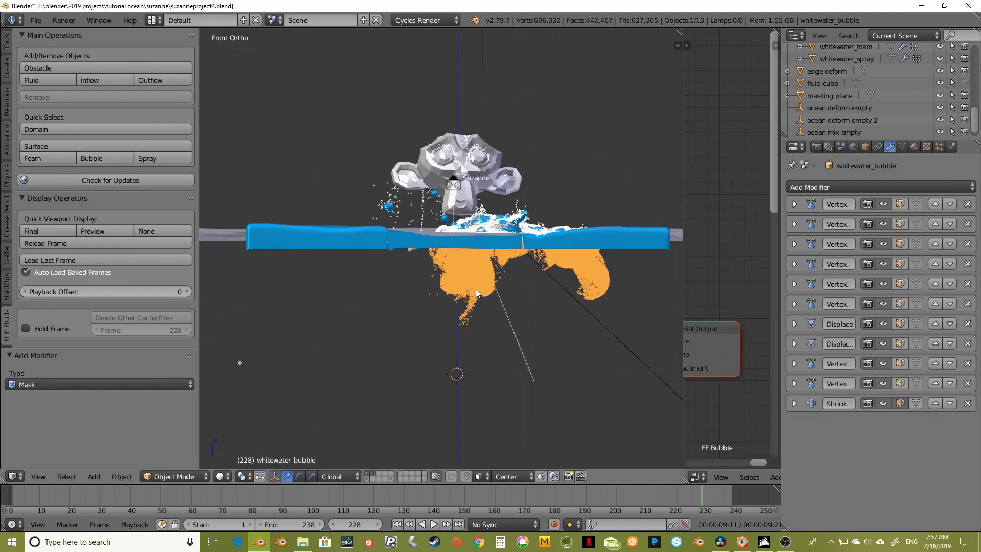
left_click(49, 158)
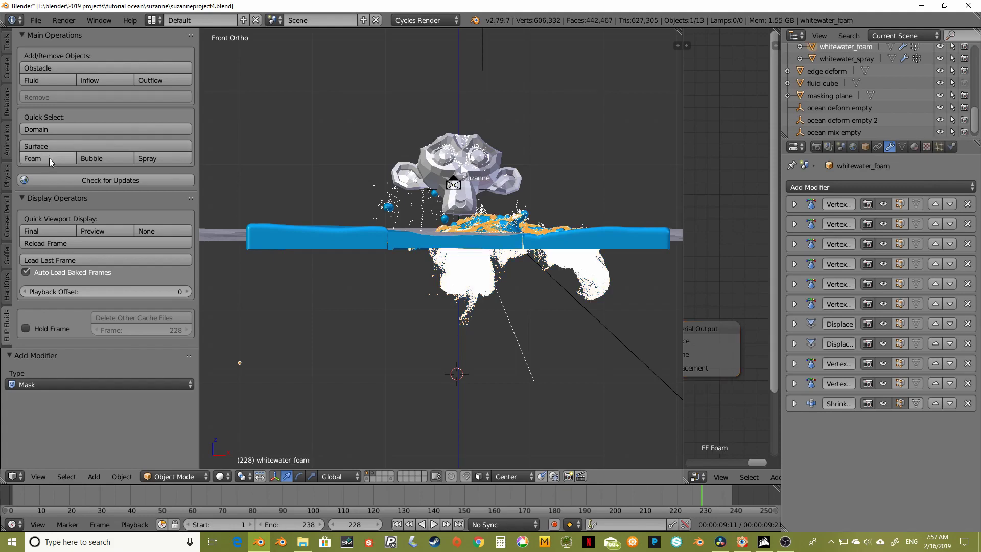
middle_click_drag(448, 269, 470, 249)
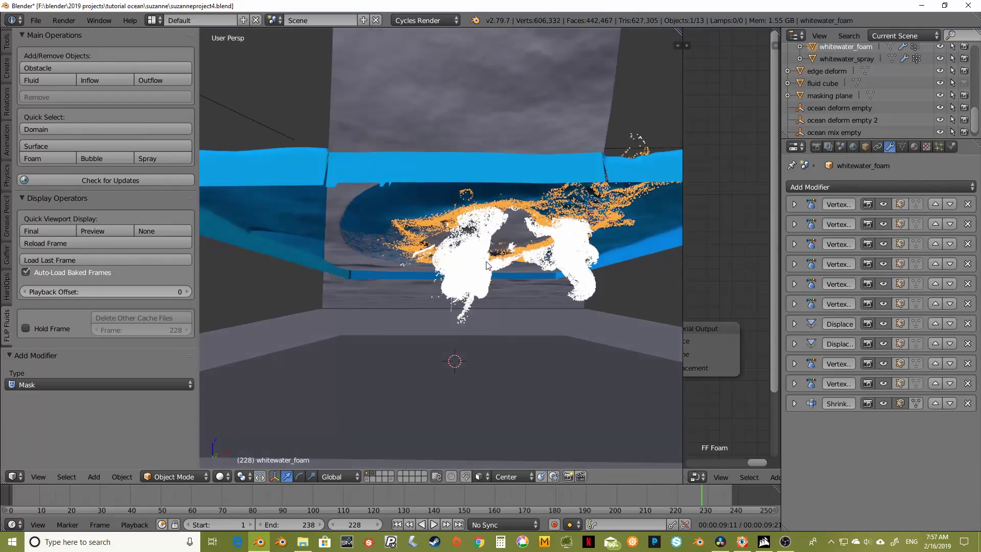
left_click(157, 158)
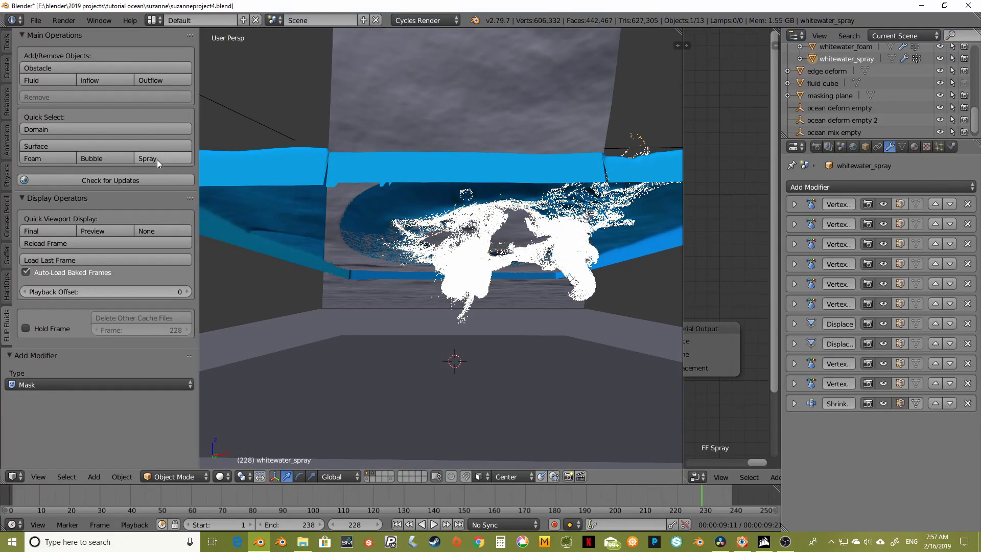
Inspect the Suzanne splash scene, check the camera view, then return to Front Ortho
middle_click_drag(500, 230, 504, 237)
middle_click_drag(500, 208, 497, 270)
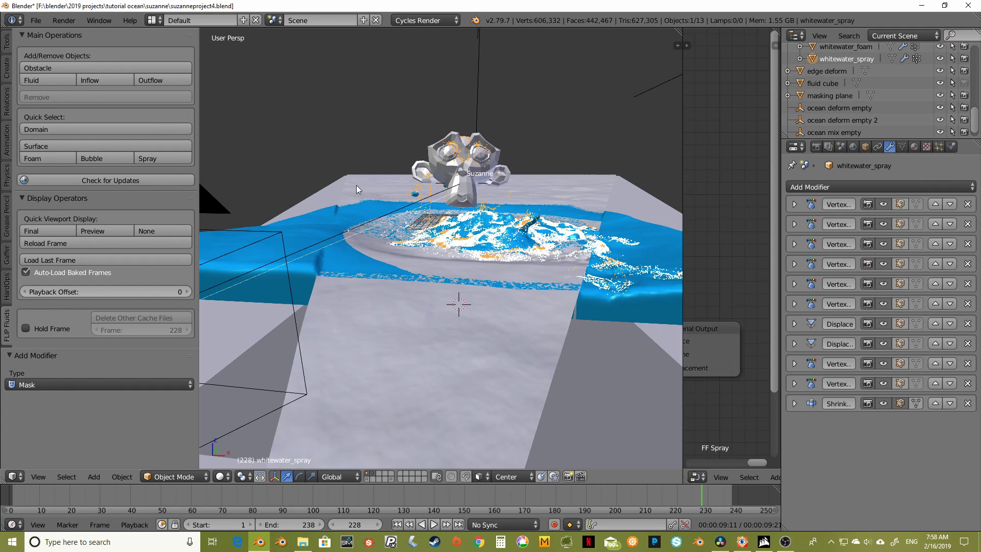
middle_click_drag(459, 243, 497, 277)
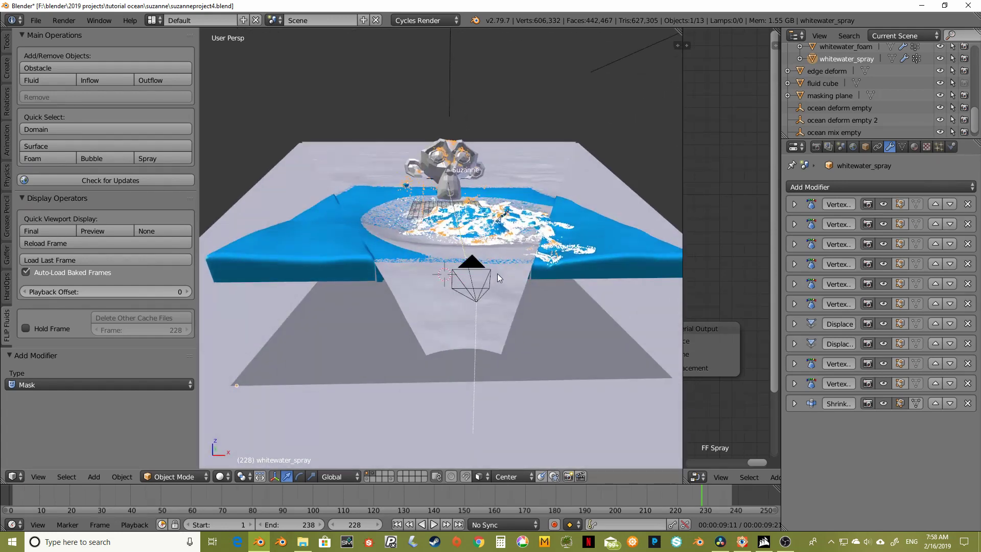
key("KP_0")
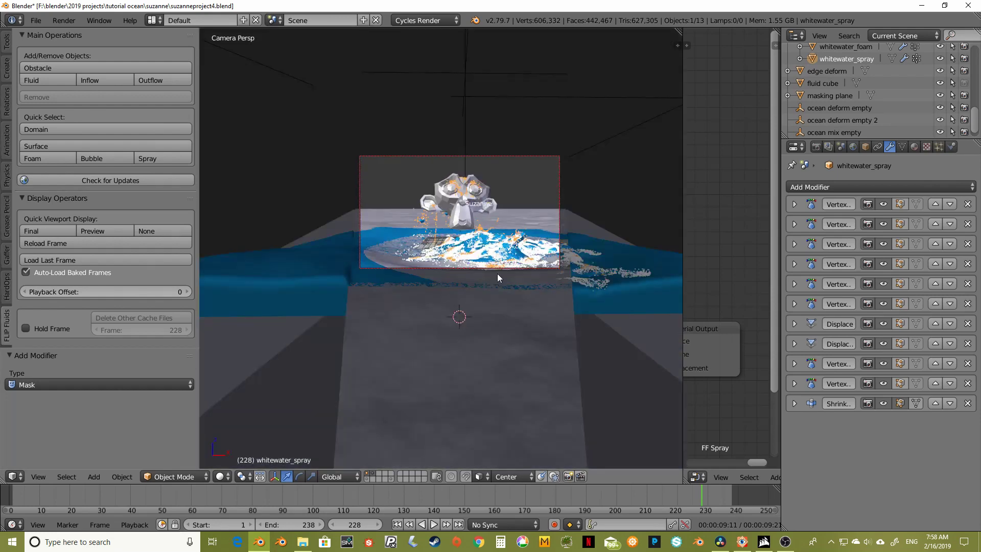
key("KP_1")
middle_click_drag(504, 293, 467, 269, "shift")
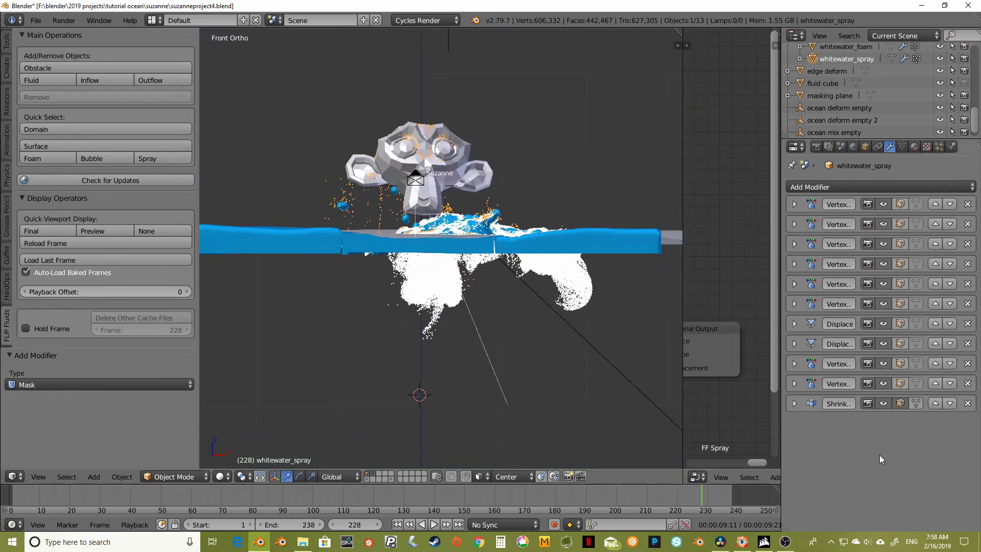
scroll(945, 102, "down", 1)
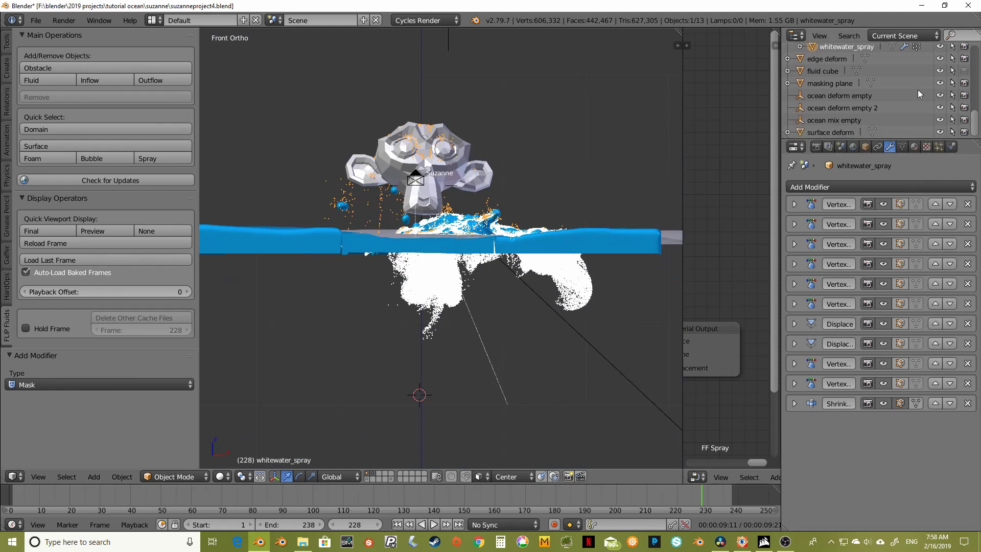
scroll(855, 85, "up", 3)
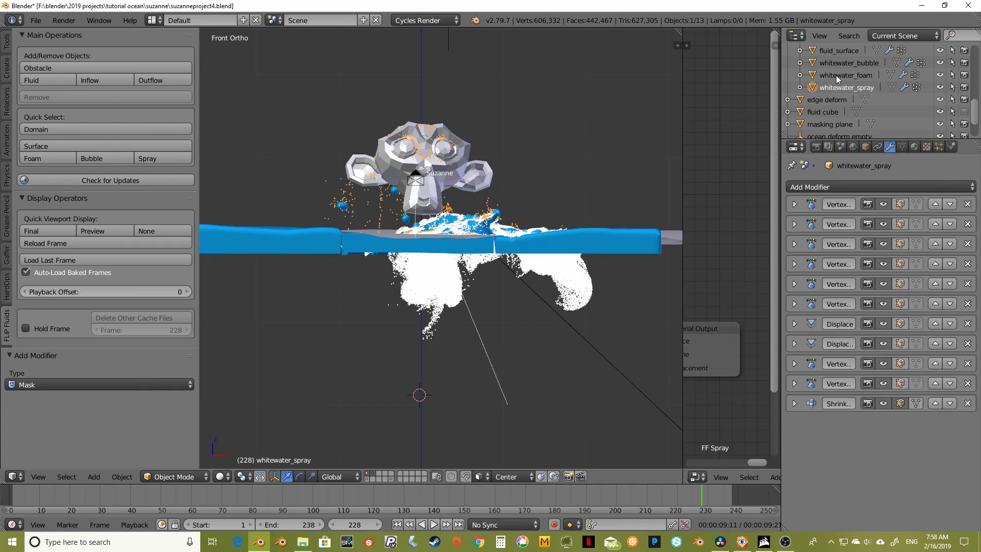
Add whitewater_foam, whitewater_bubble and fluid_surface as the active object to the selection
left_click(836, 75)
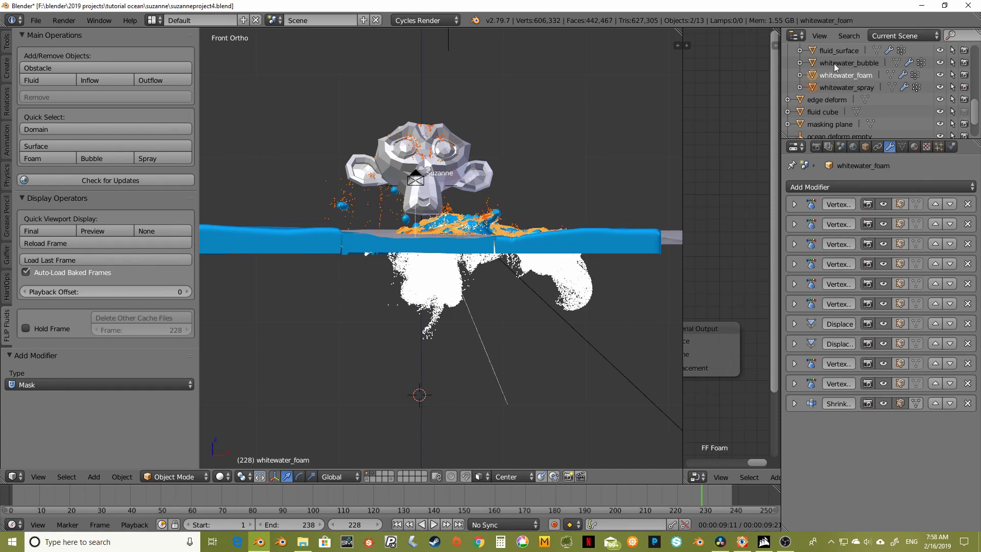
left_click(833, 63)
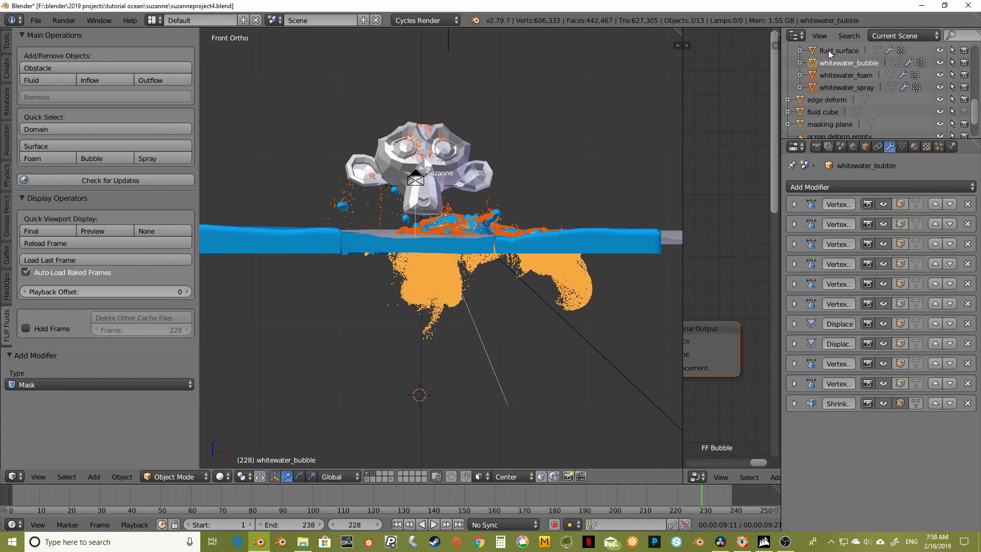
left_click(838, 50)
key("ctrl+Tab")
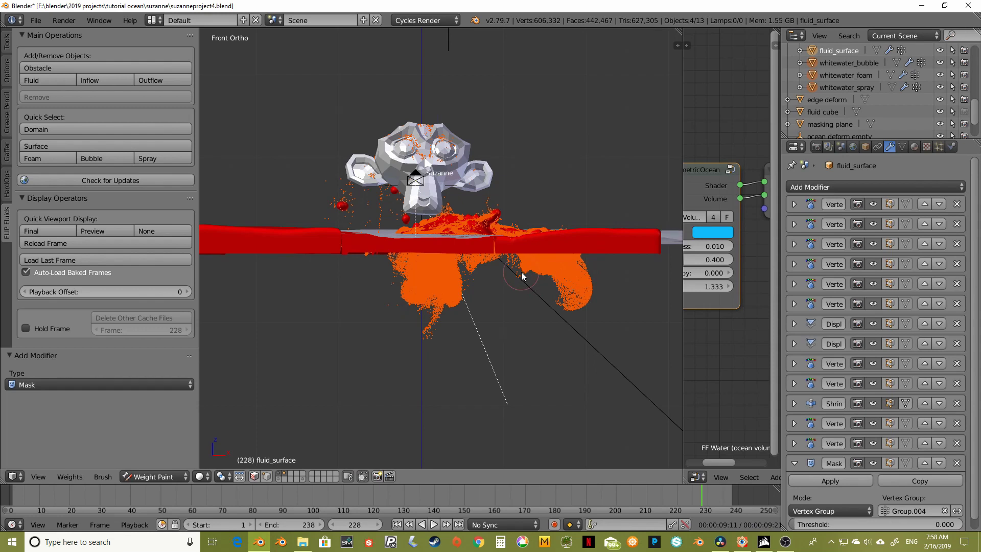
Return to Object Mode and copy fluid_surface's modifiers to the whitewater objects with Ctrl+L
scroll(521, 273, "down", 2)
middle_click_drag(522, 277, 520, 292, "shift")
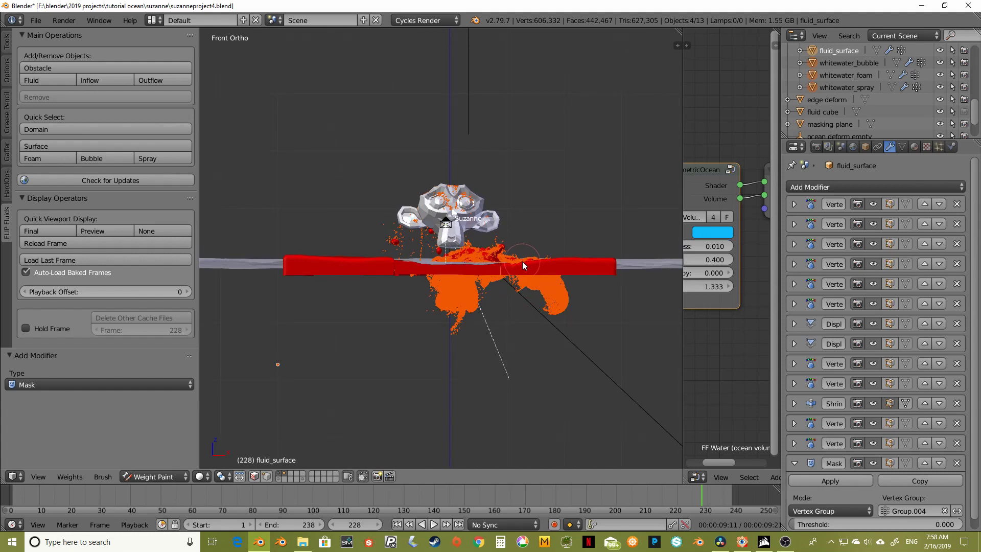
left_click(153, 476)
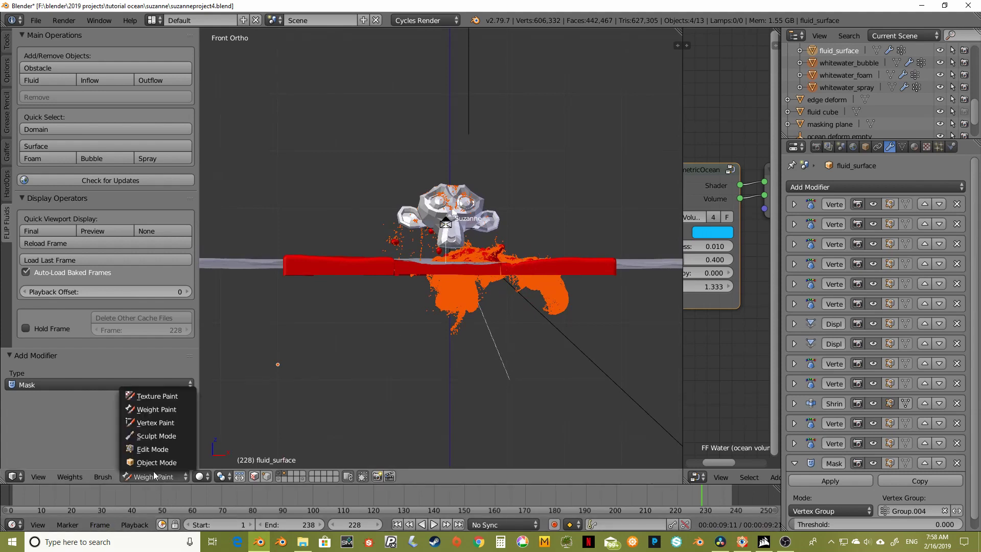
left_click(158, 465)
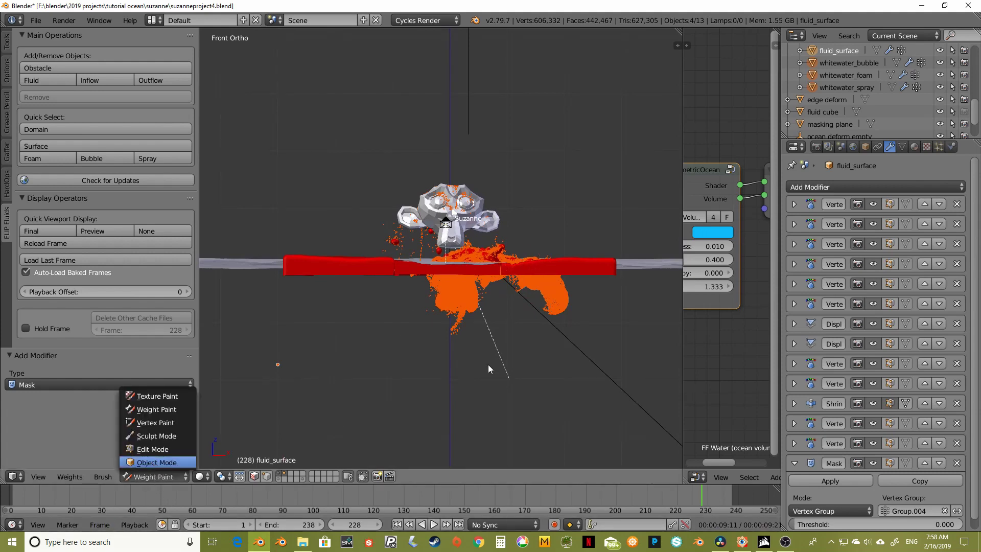
key("ctrl+l")
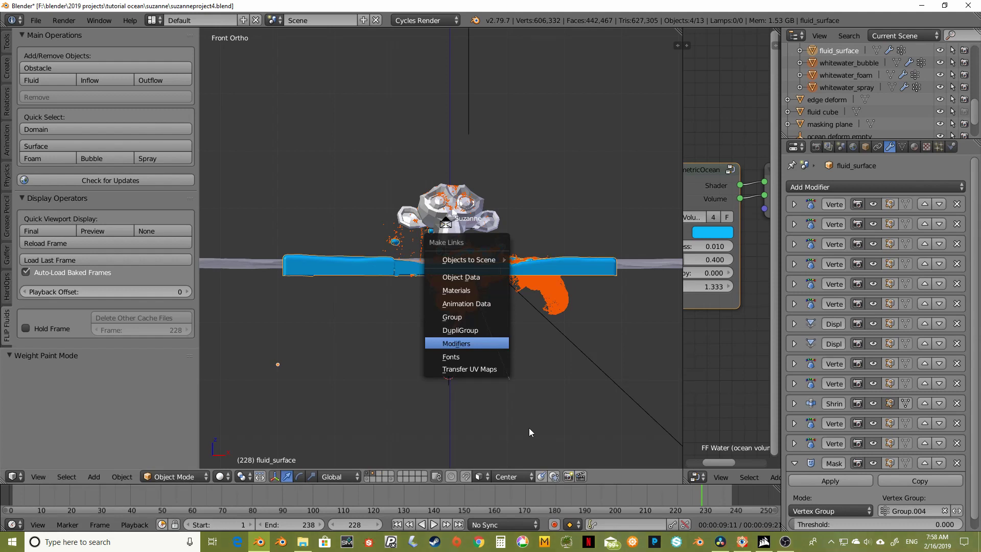
key("Return")
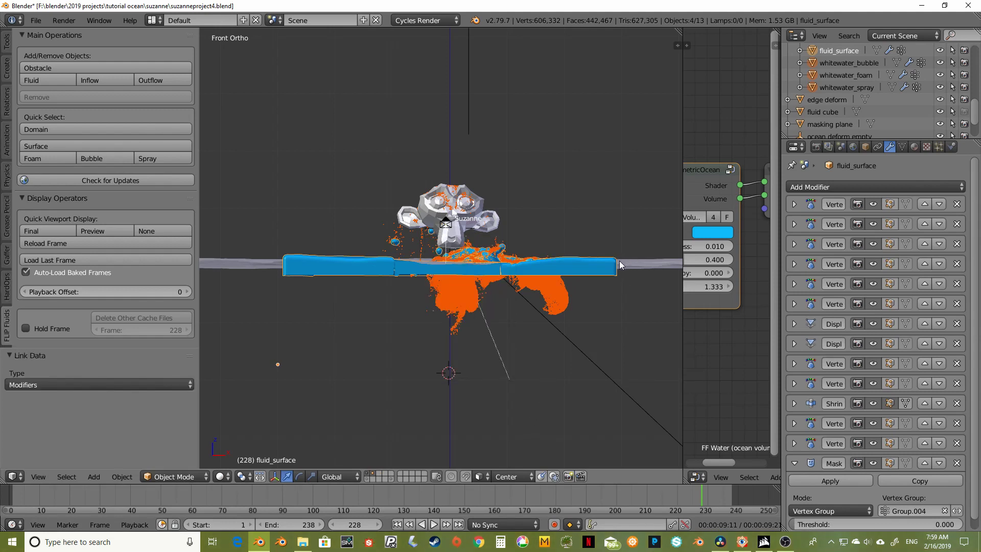
Add a new vertex group to each of whitewater_spray, whitewater_foam and whitewater_bubble
left_click(903, 146)
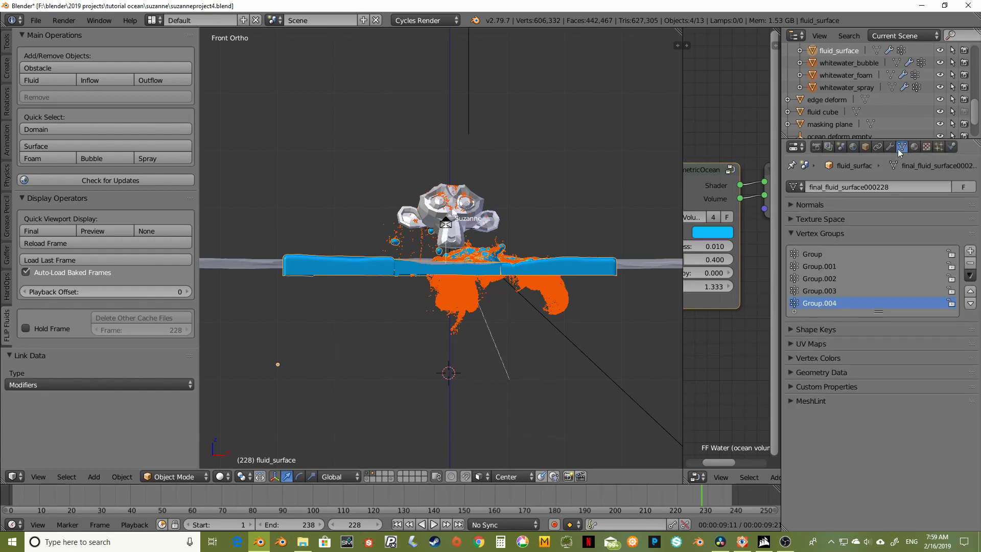
left_click(835, 88)
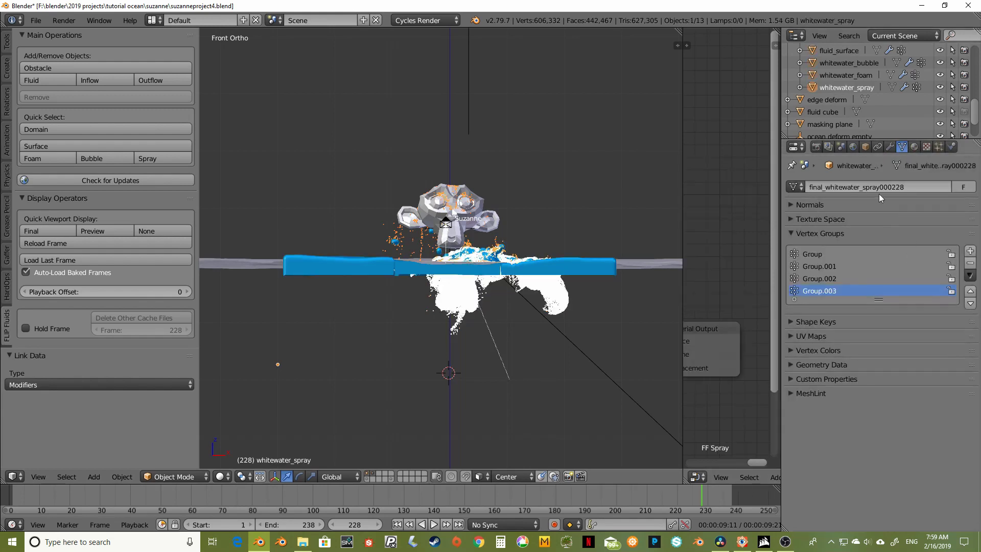
left_click(969, 251)
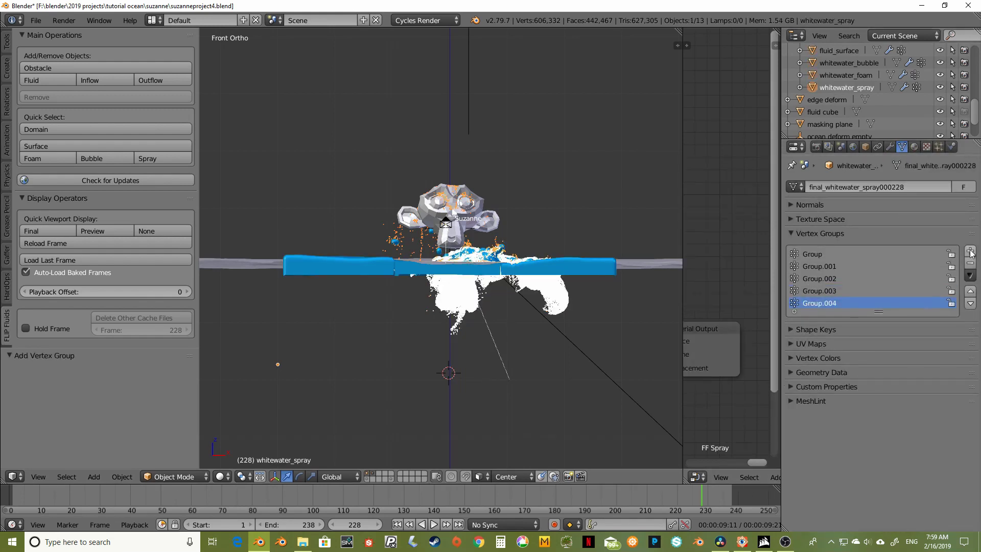
left_click(835, 77)
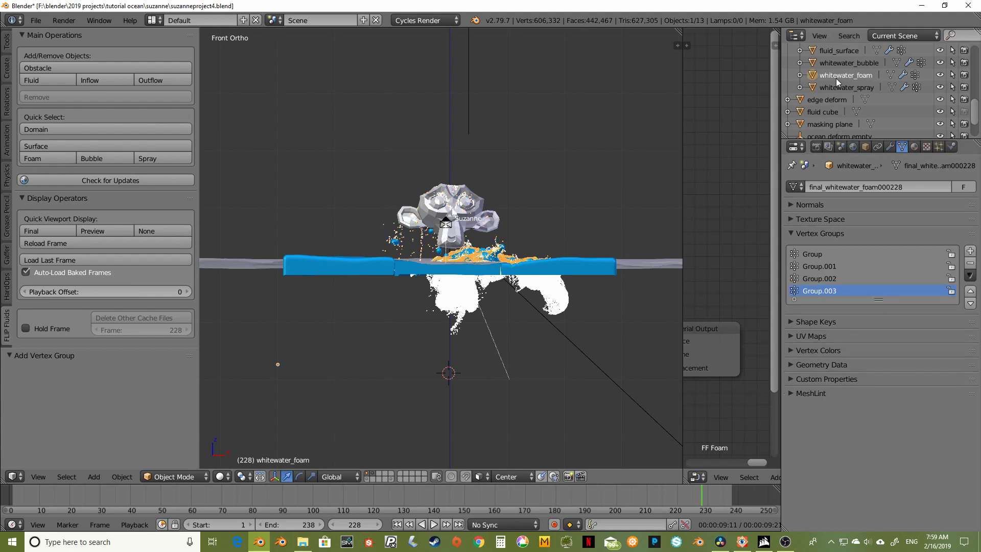
left_click(970, 251)
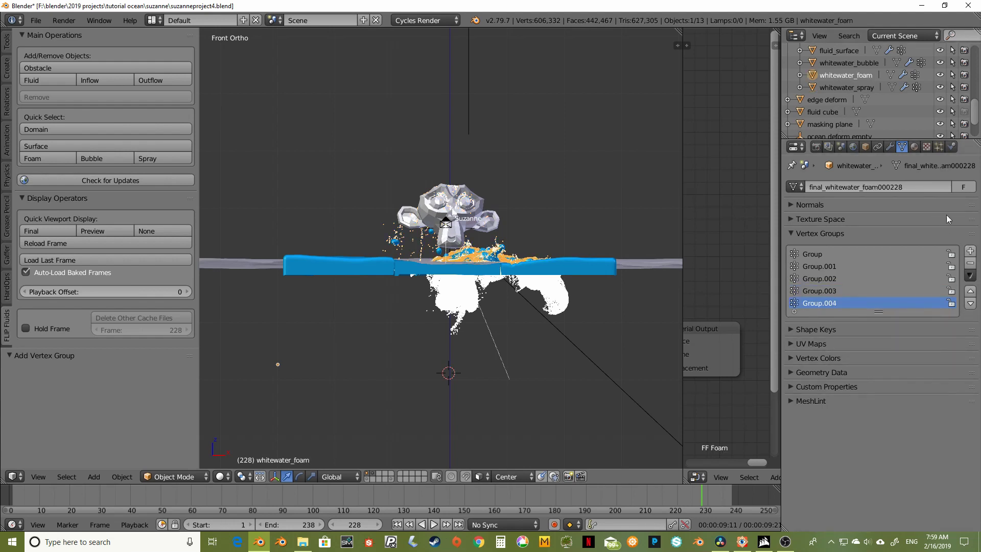
left_click(838, 63)
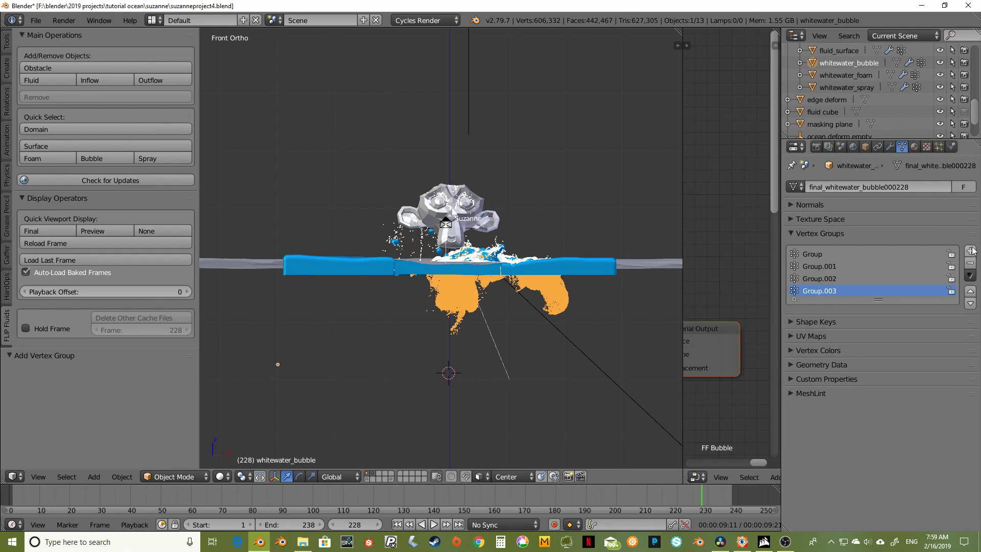
left_click(970, 252)
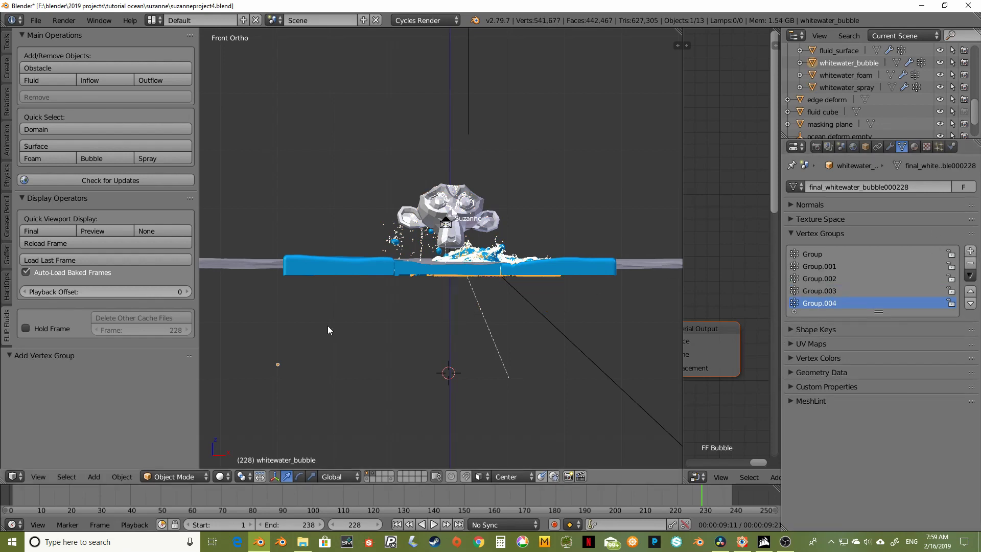
Orbit around the scene to inspect the water, whitewater particles and Suzanne
scroll(464, 280, "up", 2)
middle_click_drag(464, 280, 503, 212)
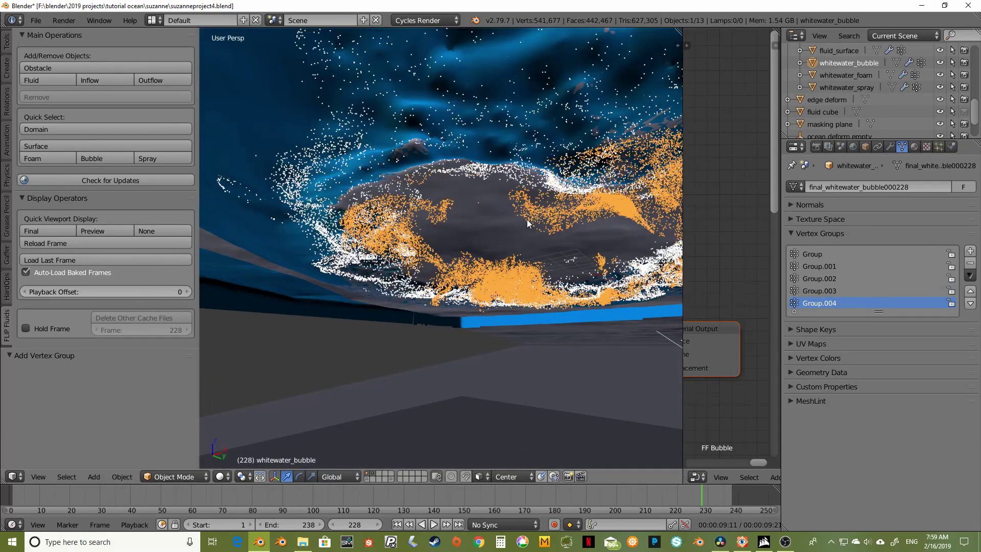
middle_click_drag(418, 225, 430, 145)
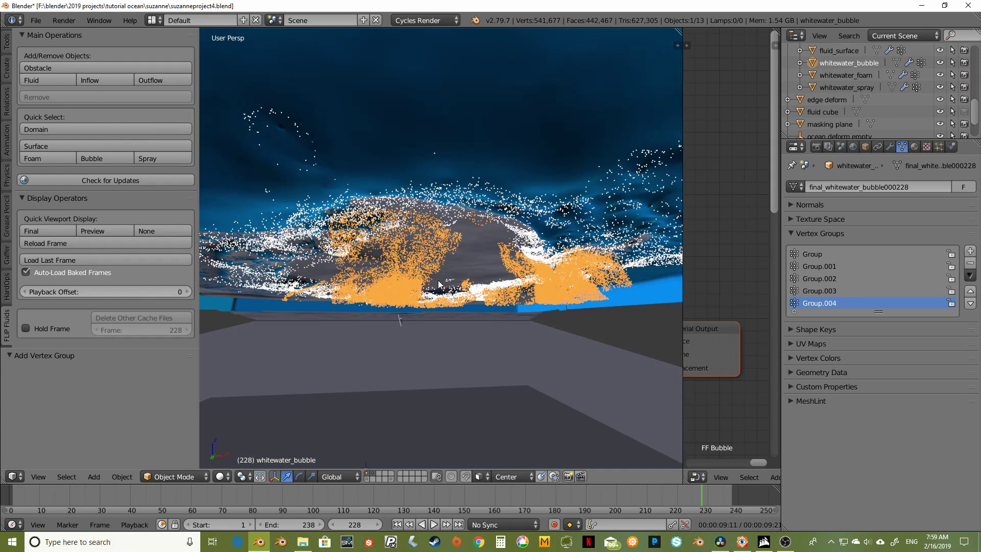
Return to Front Ortho and select whitewater_spray and whitewater_foam in the Outliner
key("KP_1")
scroll(438, 279, "down", 5)
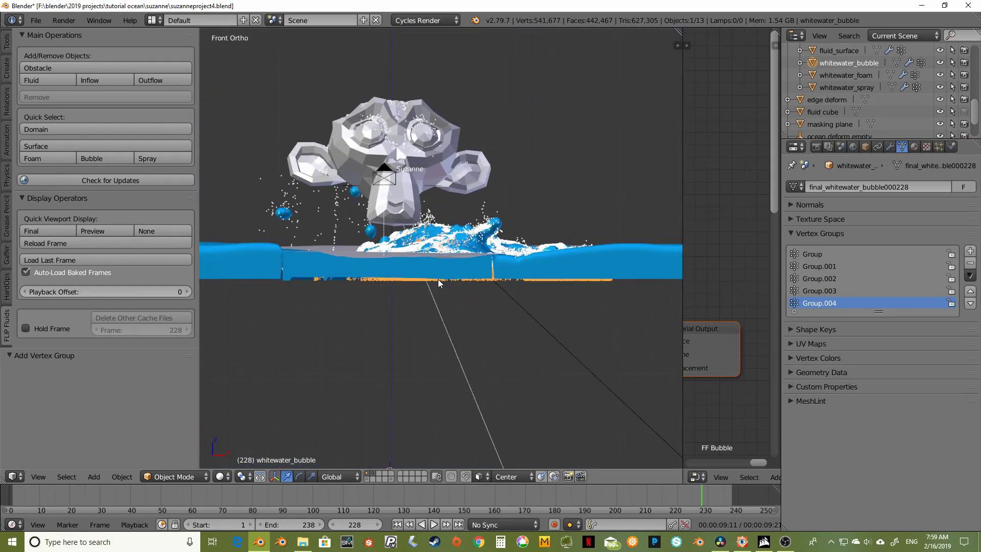
middle_click_drag(438, 278, 446, 280, "shift")
scroll(855, 81, "up", 2)
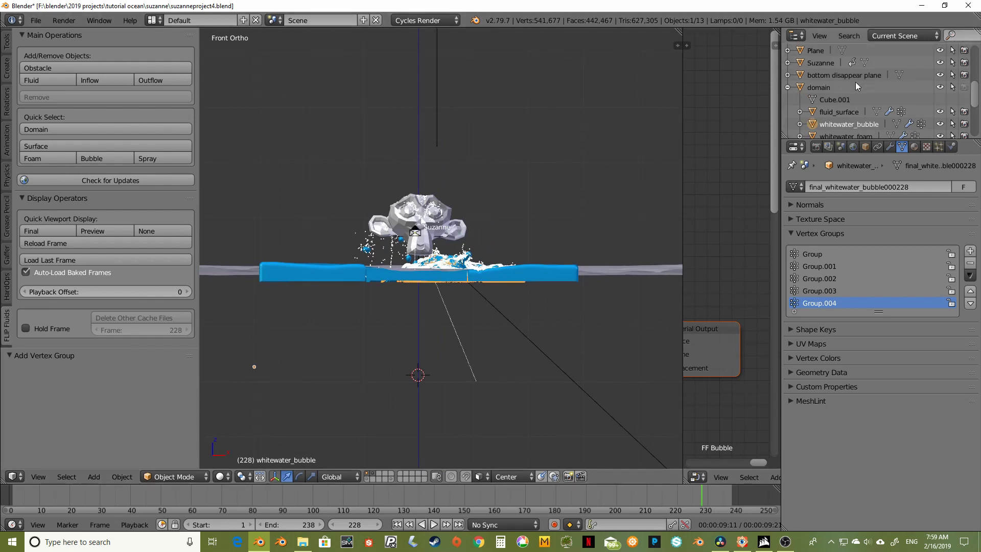
left_click(835, 109, "ctrl")
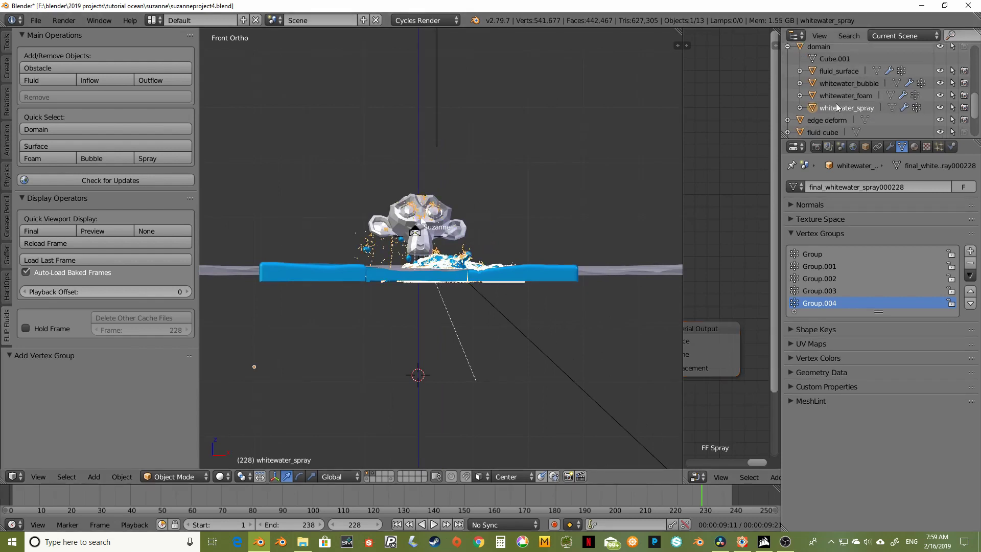
left_click(836, 96, "ctrl")
Add whitewater_bubble and fluid_surface to the selection and show the Mask-ending modifier stack
left_click(835, 84, "ctrl")
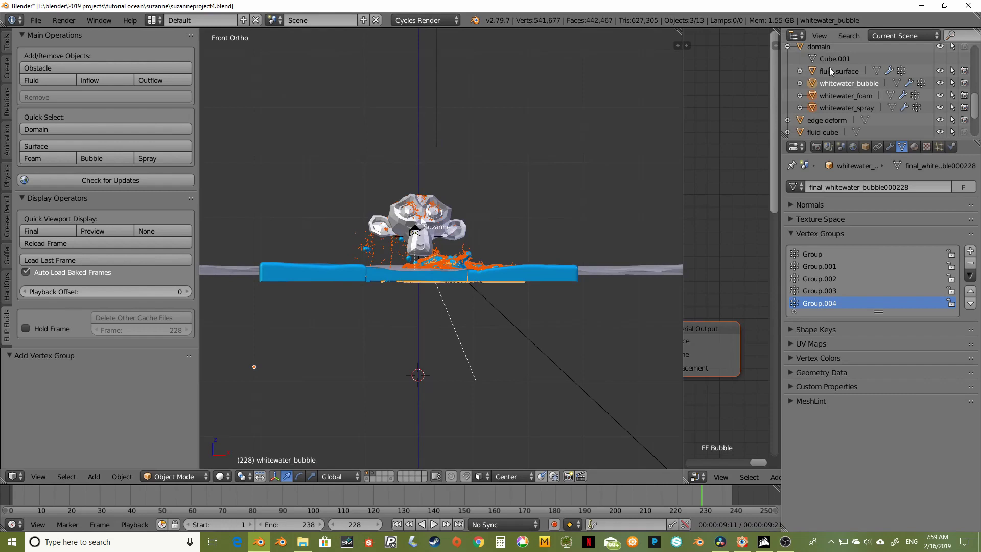
left_click(829, 71, "ctrl")
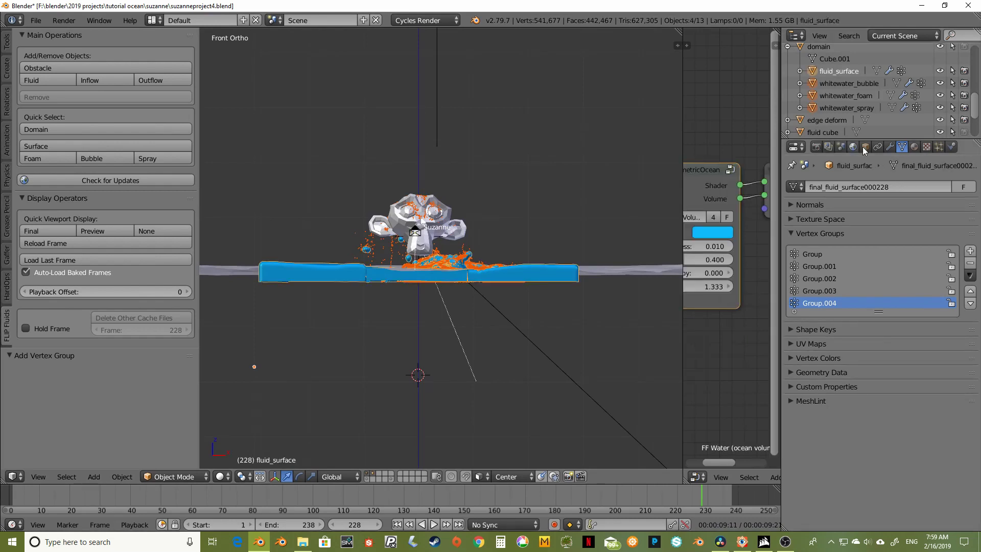
left_click(890, 147)
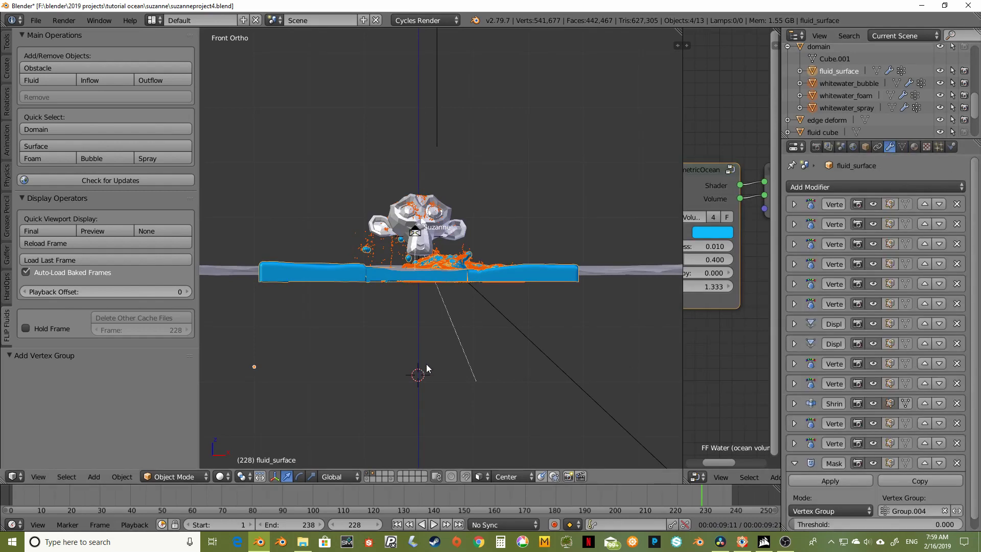
scroll(479, 341, "down", 1)
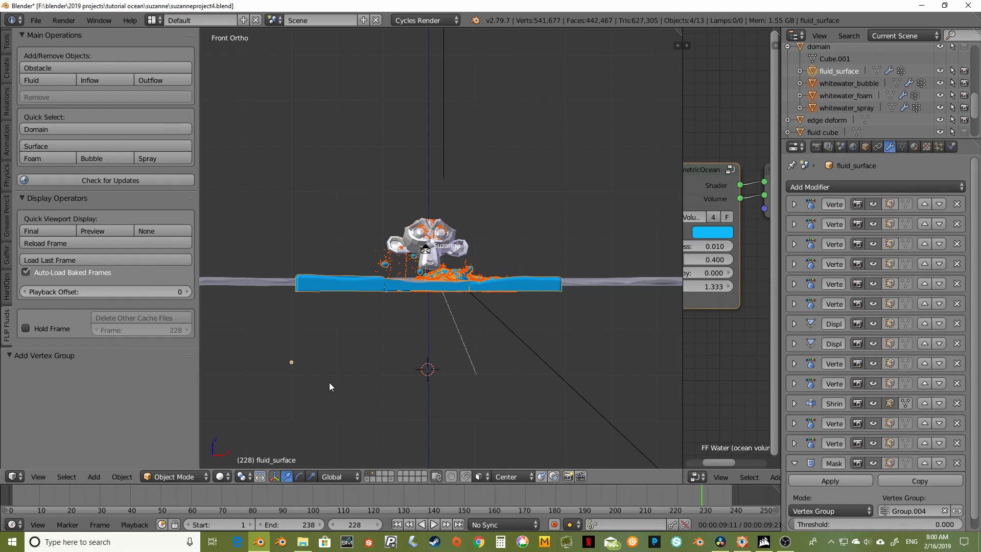
Turn off viewport display for the Mask modifier and the two vertex modifiers above it
left_click(873, 462)
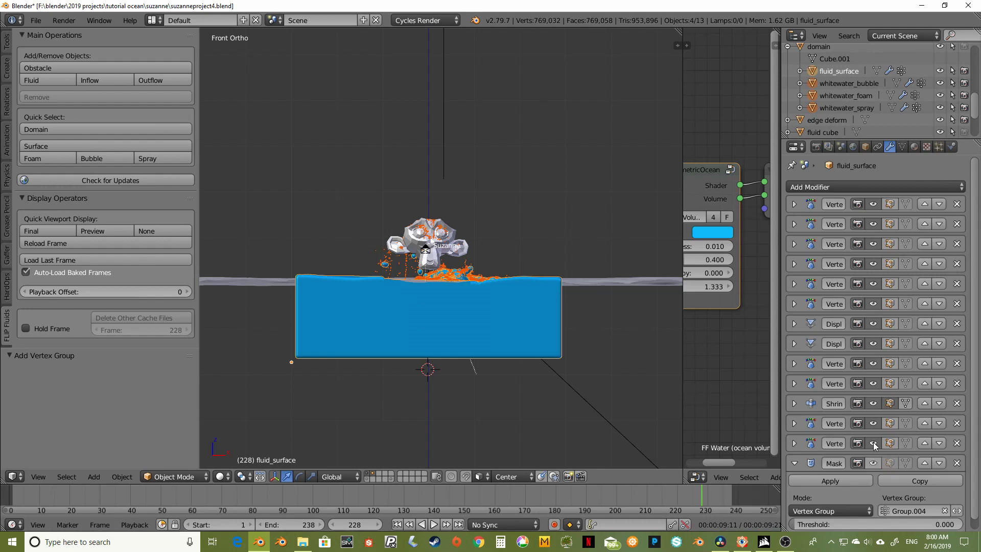
left_click(873, 442)
left_click(872, 423)
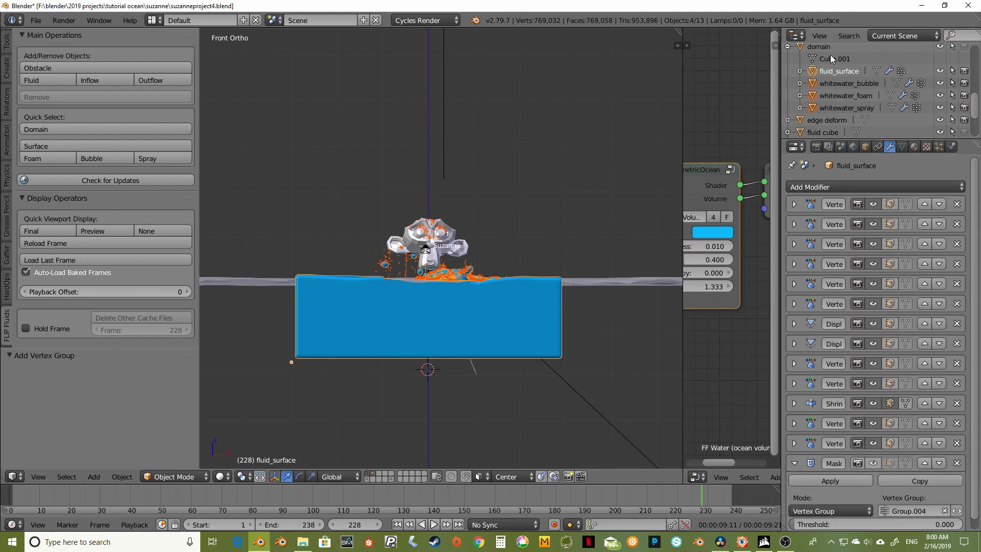
Check the bubble, foam and spray modifier stacks, then zoom in the camera view
left_click(837, 85)
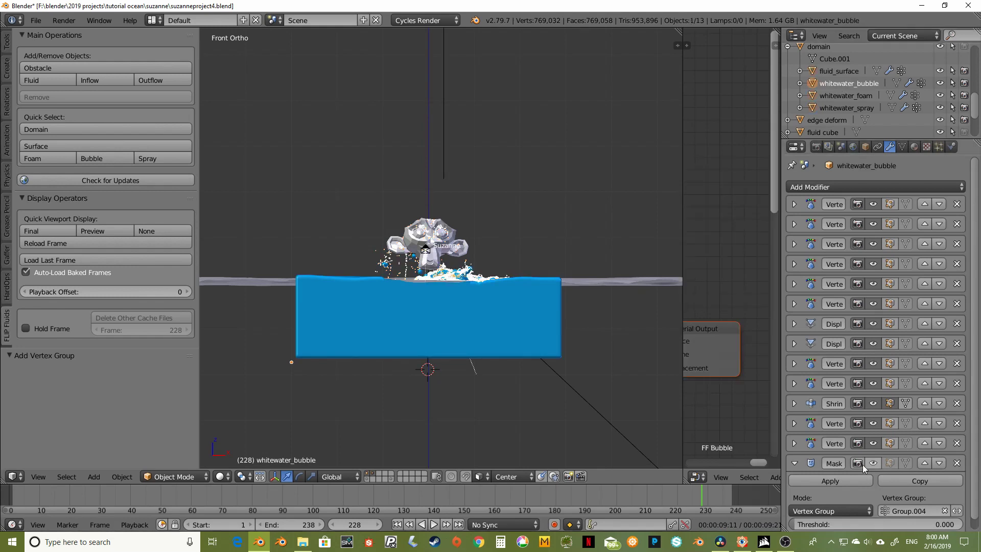
left_click(847, 95)
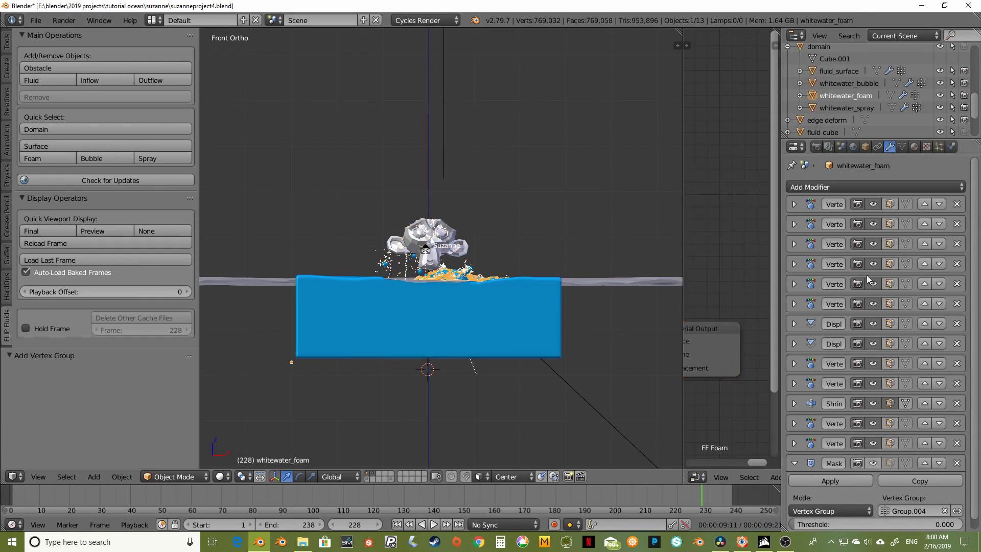
left_click(839, 108)
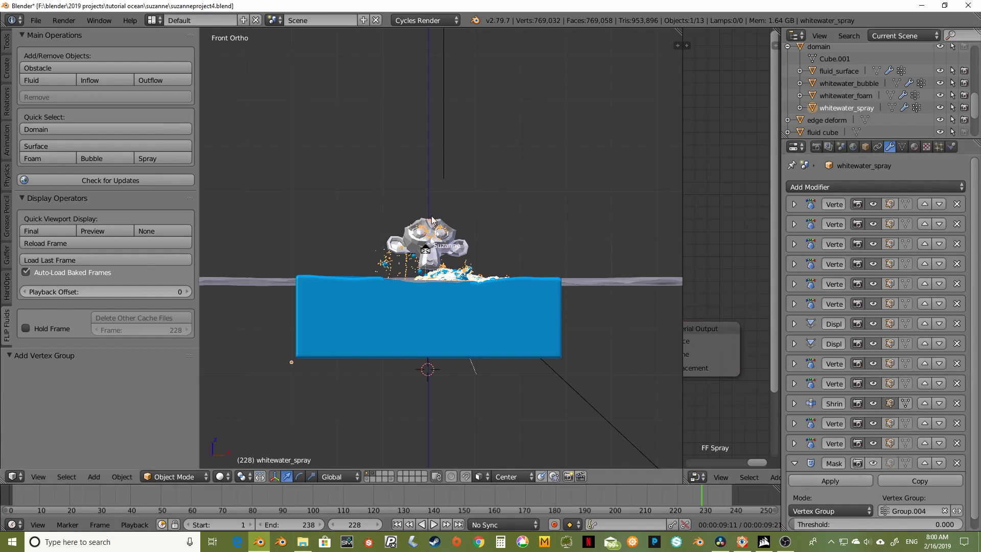
key("KP_0")
scroll(432, 222, "up", 2)
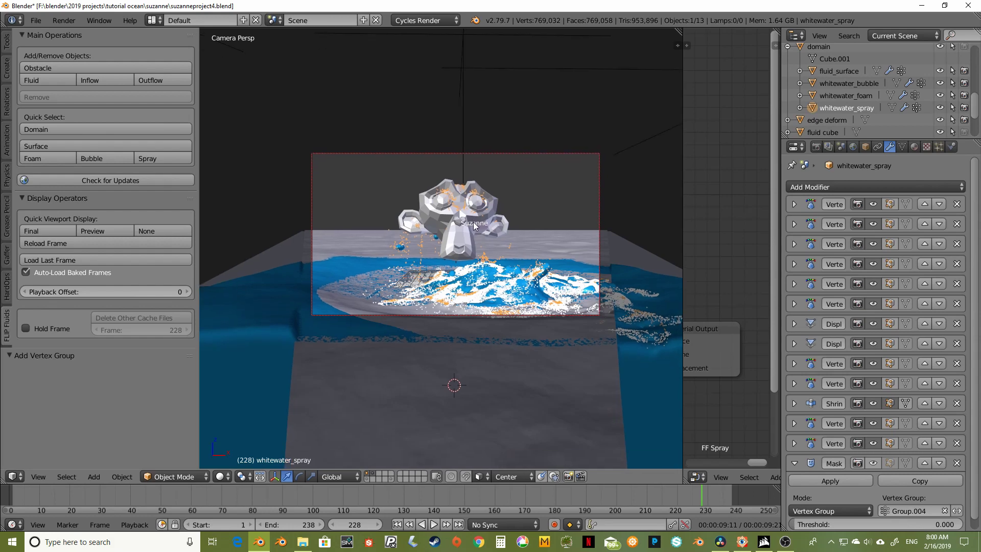
Render frame 228 in Cycles with F12, then go back to the 3D viewport
key("F12")
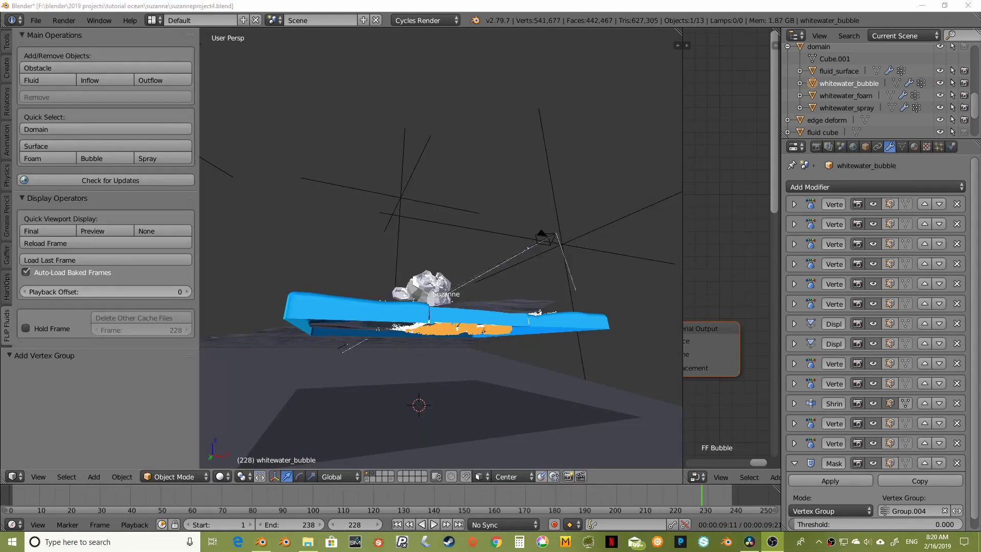
scroll(400, 351, "up", 10)
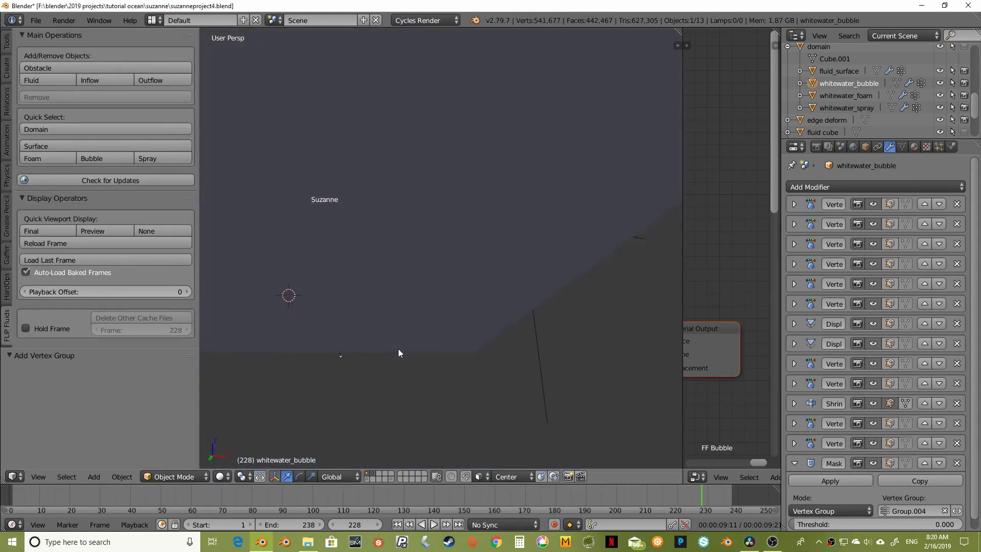
Turn off the whitewater_bubble Mask modifier's viewport display to reveal the orange particle mesh below the water
scroll(400, 353, "down", 10)
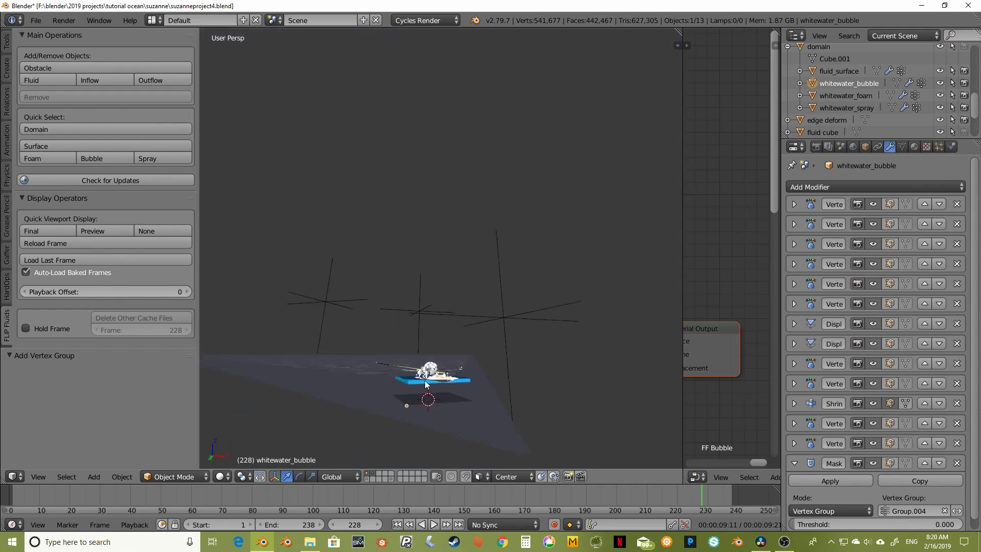
scroll(411, 373, "up", 4)
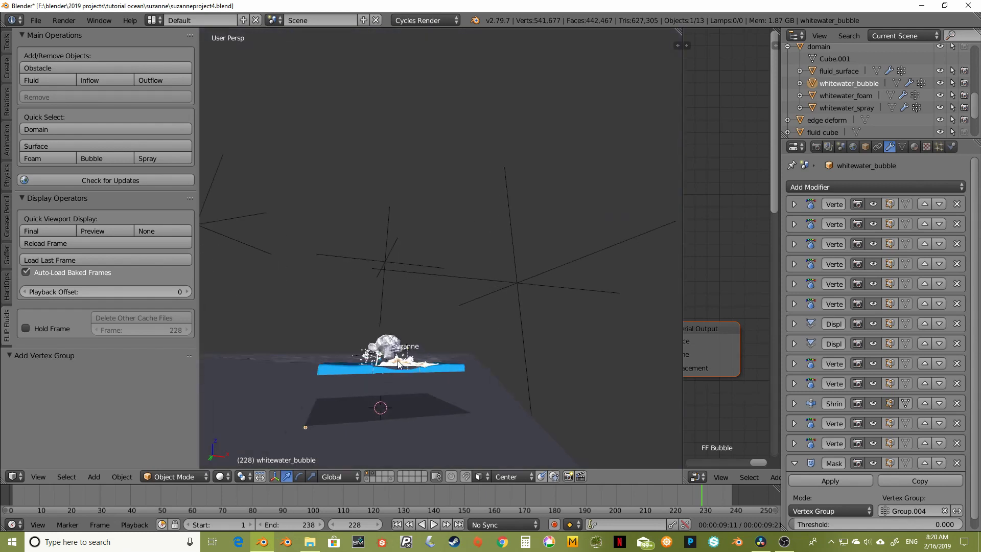
scroll(398, 364, "up", 5)
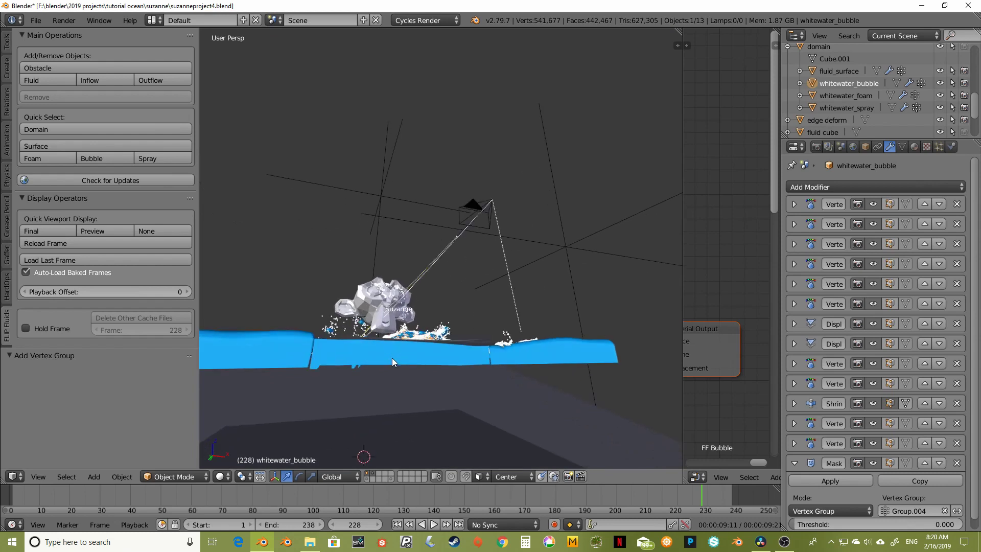
middle_click_drag(390, 357, 376, 350)
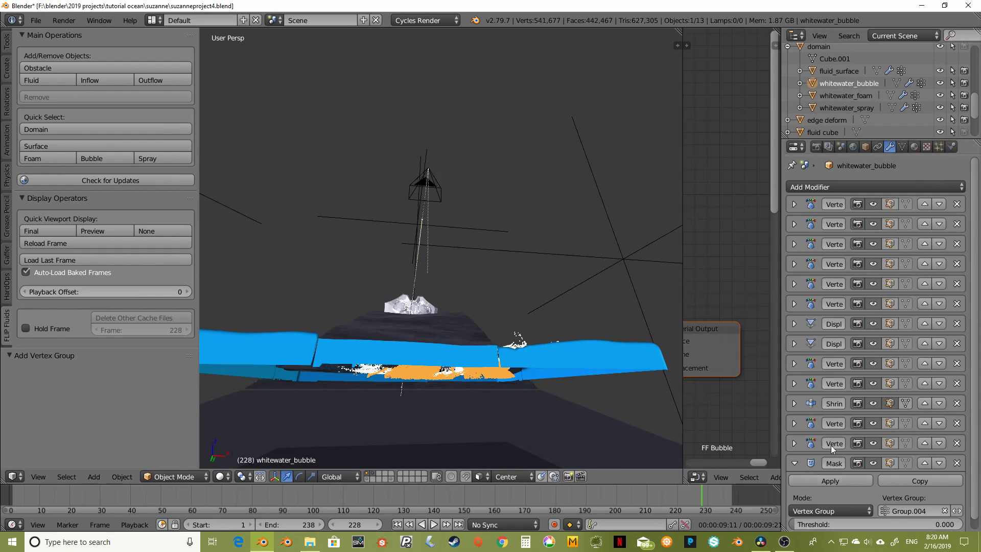
left_click(872, 463)
middle_click_drag(510, 429, 532, 388)
scroll(487, 355, "up", 4)
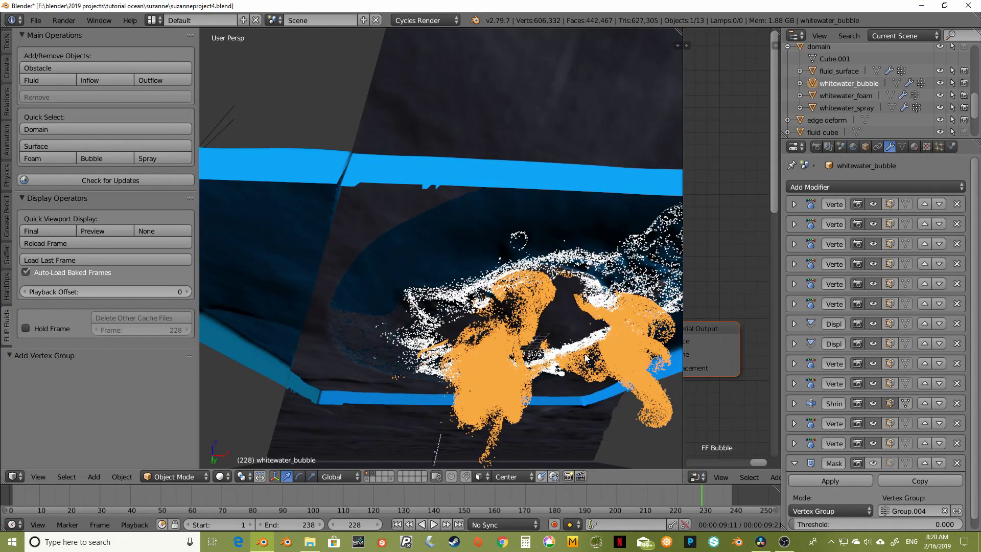
Orbit and zoom around the bubble particles, the fluid walls and the grey floor to inspect them
middle_click_drag(585, 354, 532, 393)
mouse_move(443, 375)
middle_mouse_down()
mouse_move(571, 387)
mouse_move(455, 384)
middle_mouse_up()
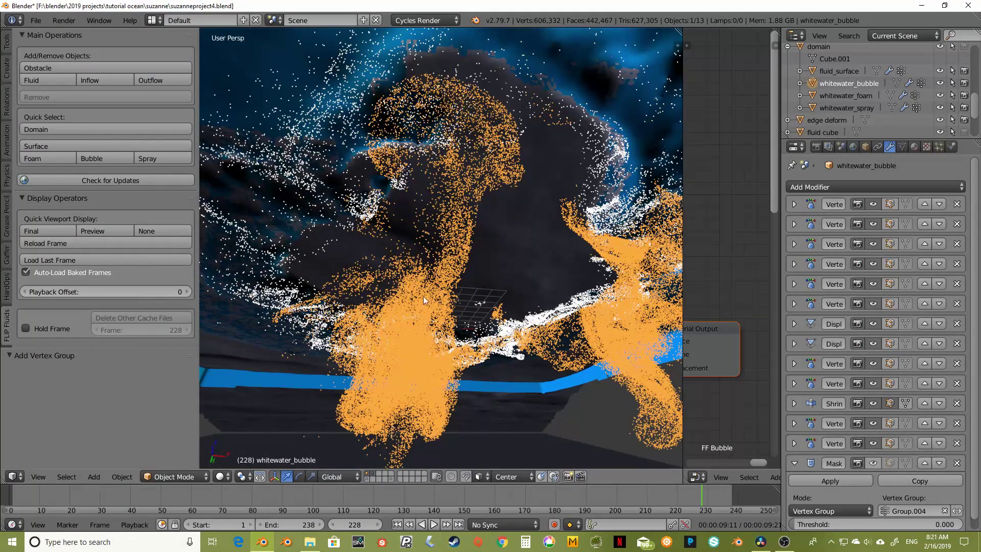
scroll(424, 293, "down", 5)
mouse_move(425, 293)
middle_mouse_down()
mouse_move(402, 339)
mouse_move(382, 339)
mouse_move(400, 322)
mouse_move(381, 351)
mouse_move(439, 338)
mouse_move(405, 353)
mouse_move(387, 345)
mouse_move(408, 336)
mouse_move(611, 341)
mouse_move(338, 347)
mouse_move(359, 349)
middle_mouse_up()
scroll(383, 353, "up", 4)
scroll(360, 344, "up", 8)
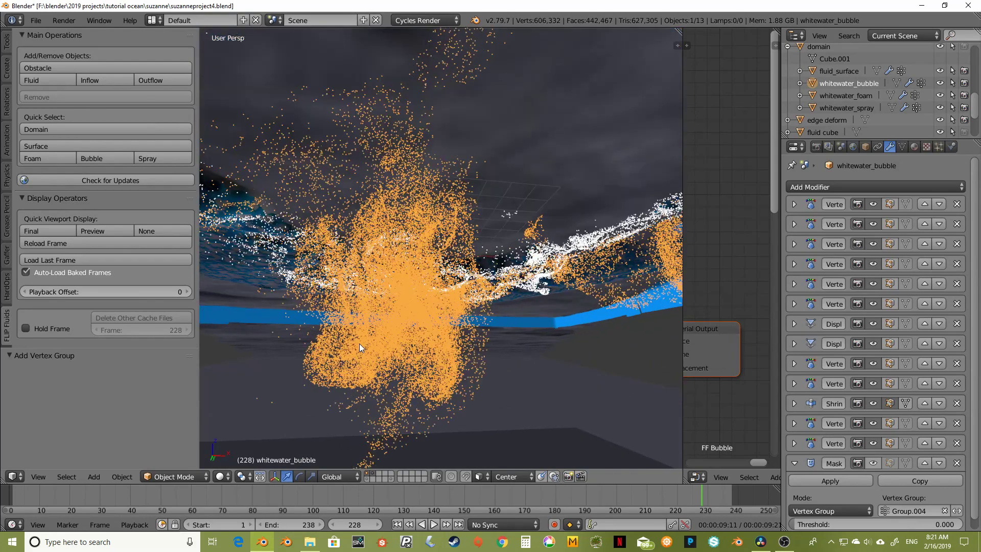
scroll(360, 344, "up", 6)
middle_click_drag(369, 341, 357, 354)
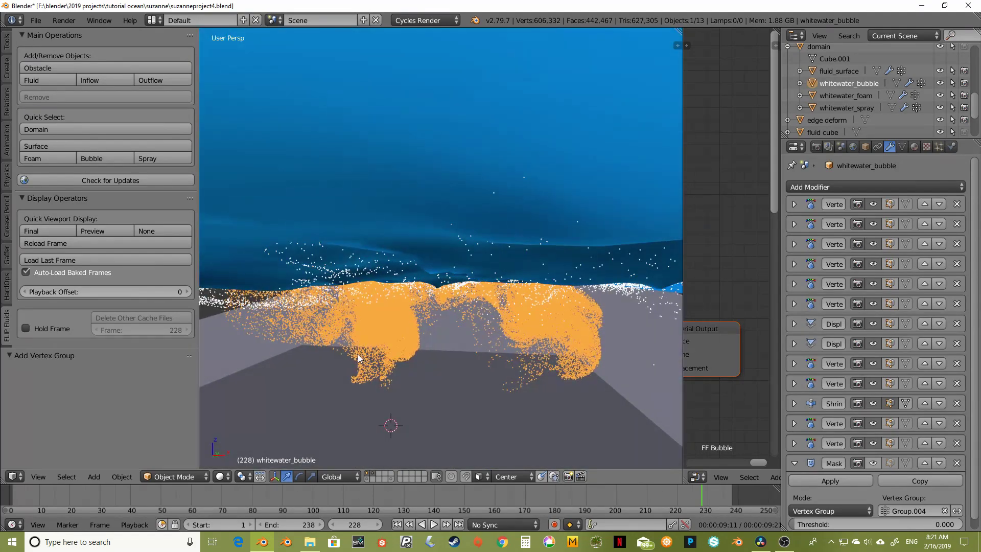
scroll(360, 353, "down", 10)
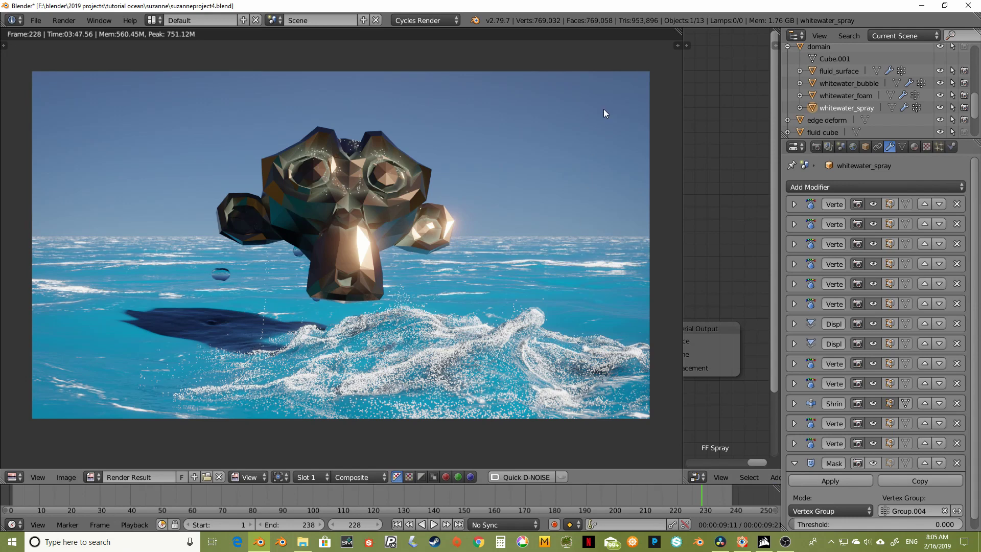
Enable fluid_surface's Mask modifier in the viewport
left_click(831, 96)
left_click(829, 83)
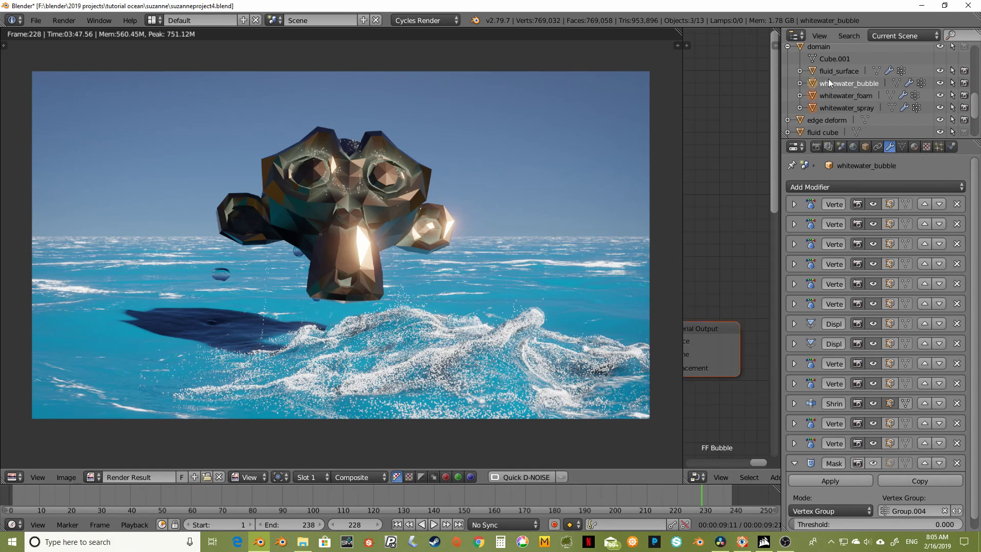
left_click(830, 72)
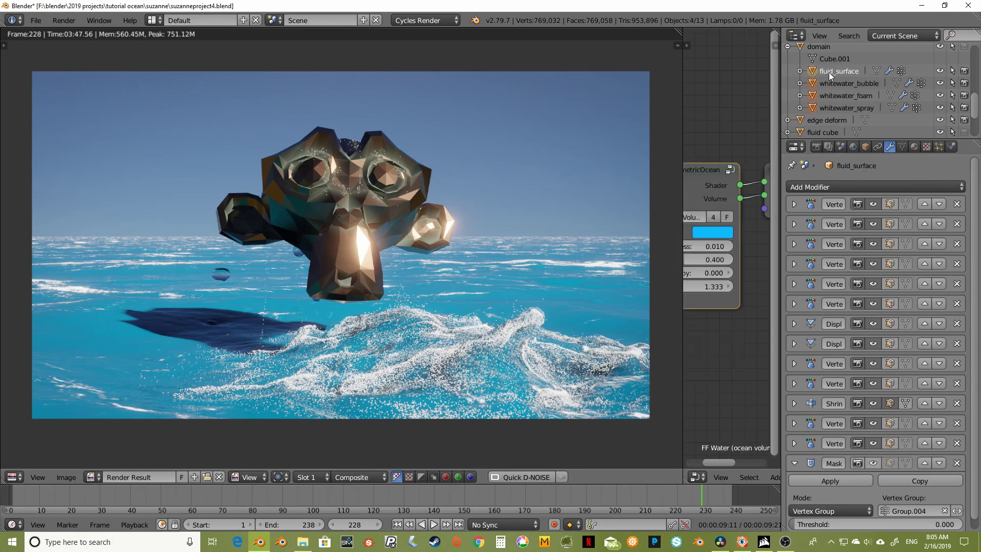
left_click(872, 463)
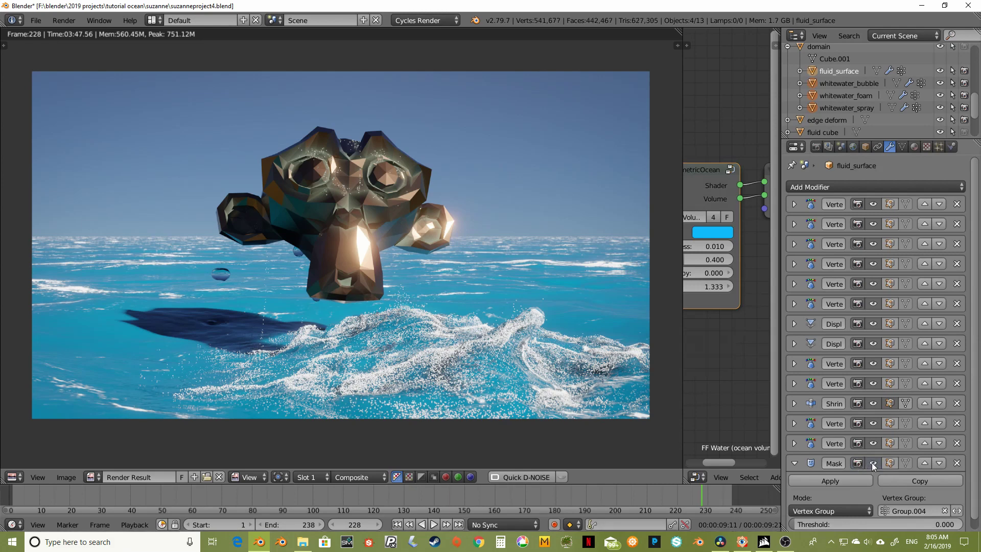
Check the bubble, foam and spray objects, reselect fluid_surface, and switch to empty render Slot 2
left_click(846, 84)
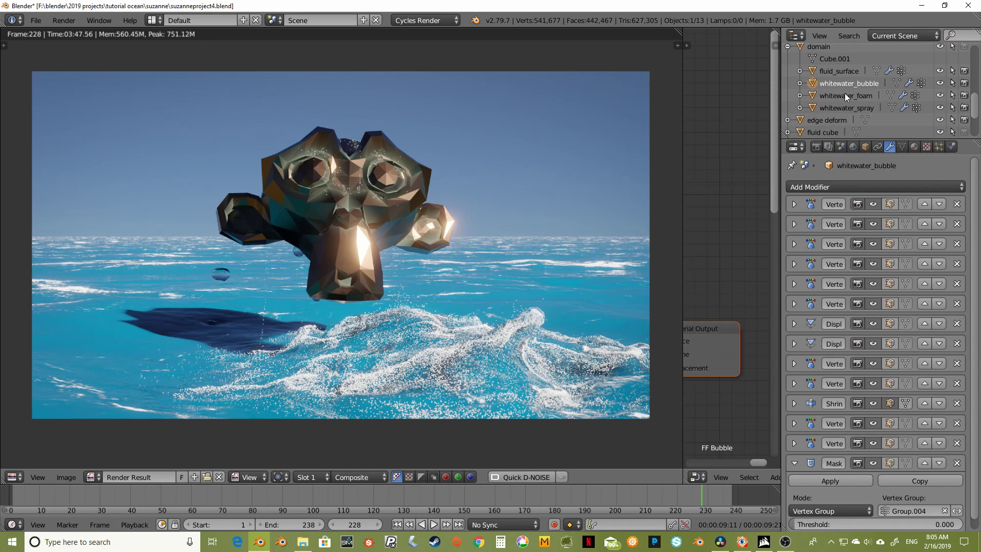
left_click(844, 95)
left_click(839, 108)
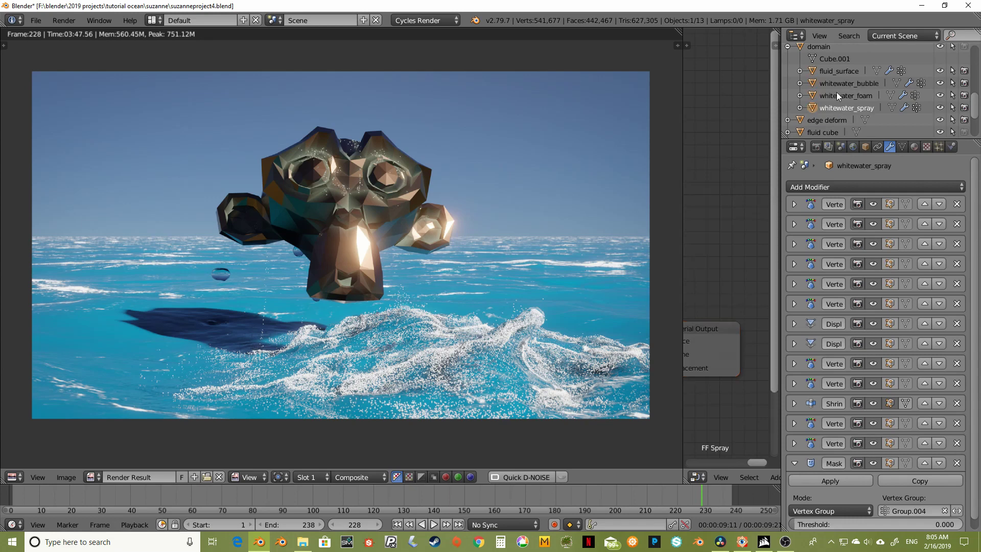
left_click(833, 70)
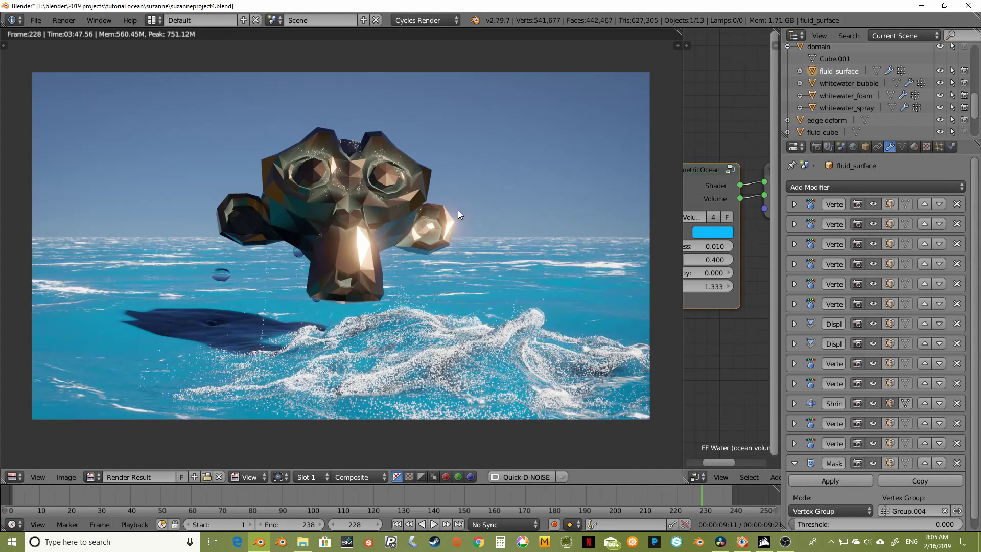
key("j")
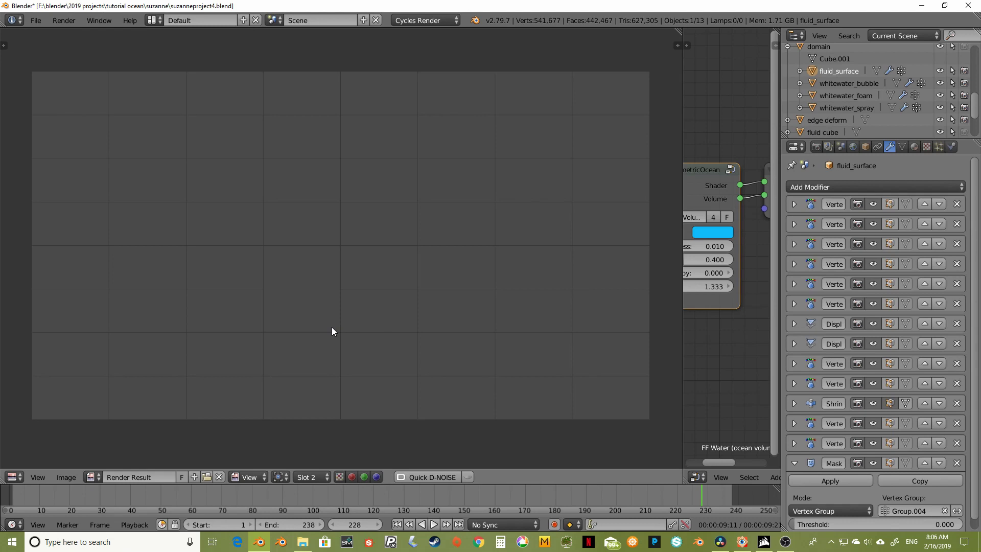
Render frame 228 into Slot 2 with F12
middle_click_drag(343, 327, 343, 327)
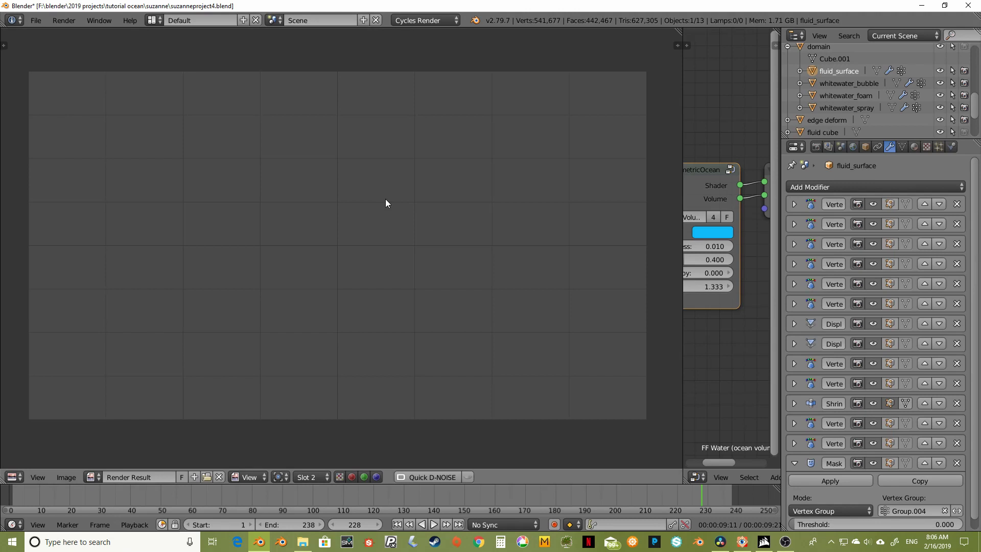
key("F12")
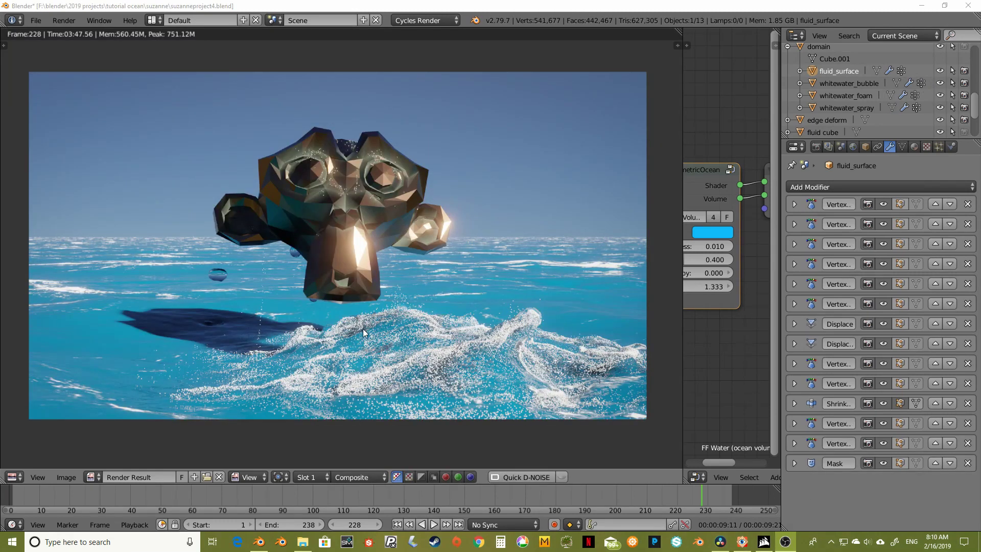
Show the finished Slot 2 render of Suzanne over the whitewater, zooming and panning to inspect it
left_click(286, 288)
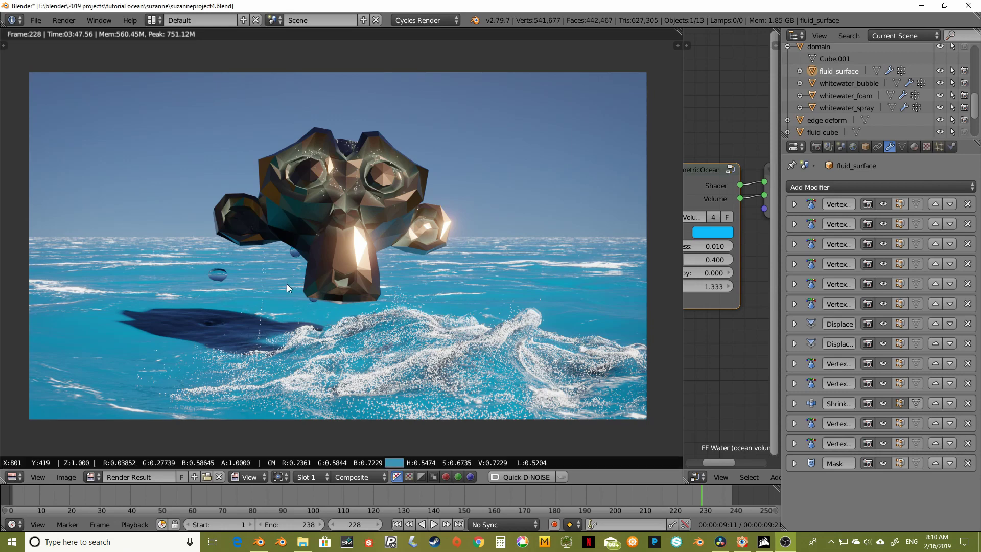
key("j")
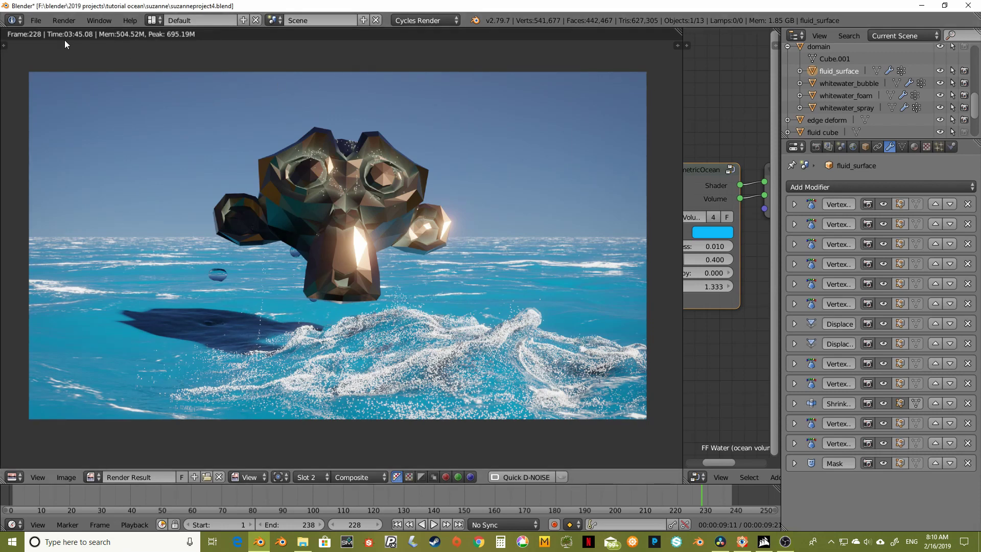
middle_click_drag(126, 117, 130, 116)
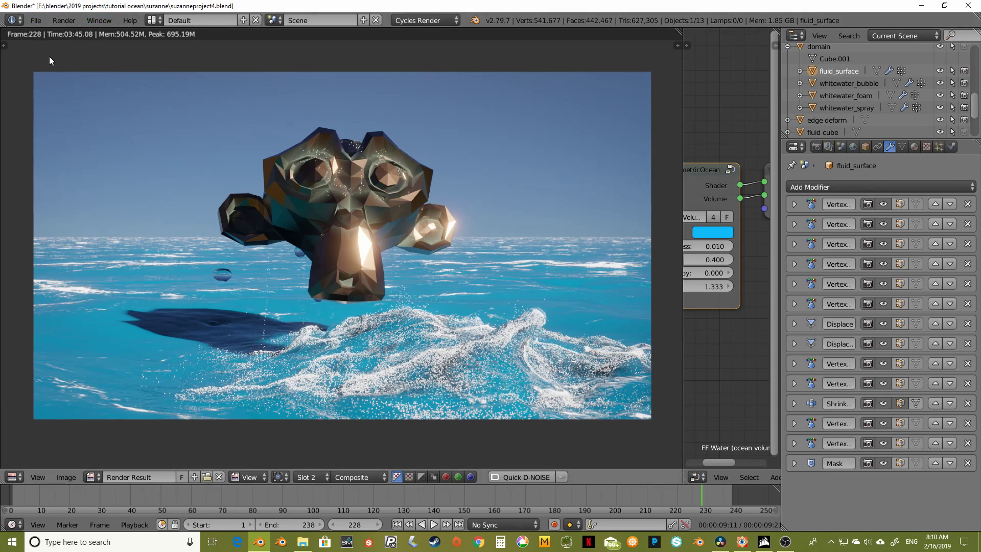
scroll(298, 204, "down", 1)
scroll(298, 202, "up", 1)
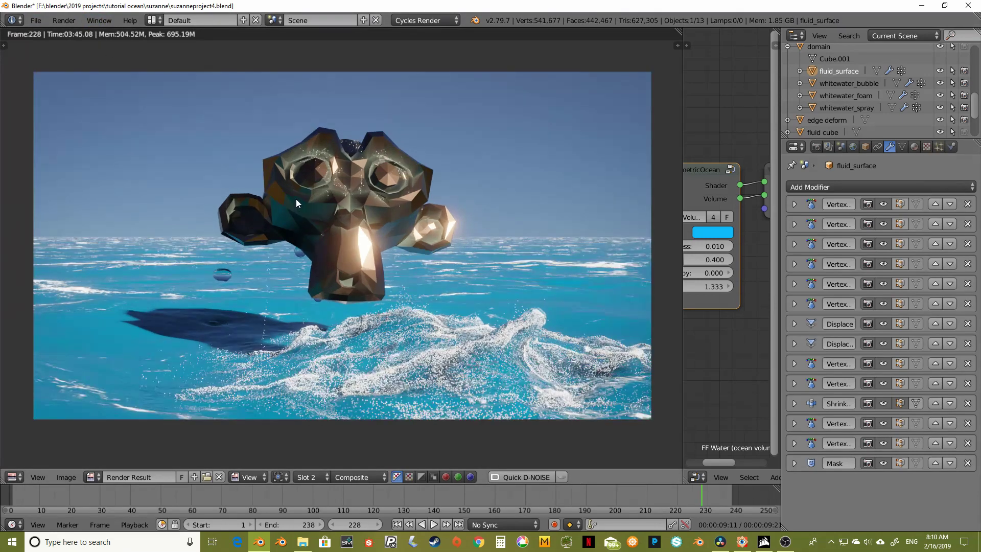
middle_click_drag(295, 199, 294, 201)
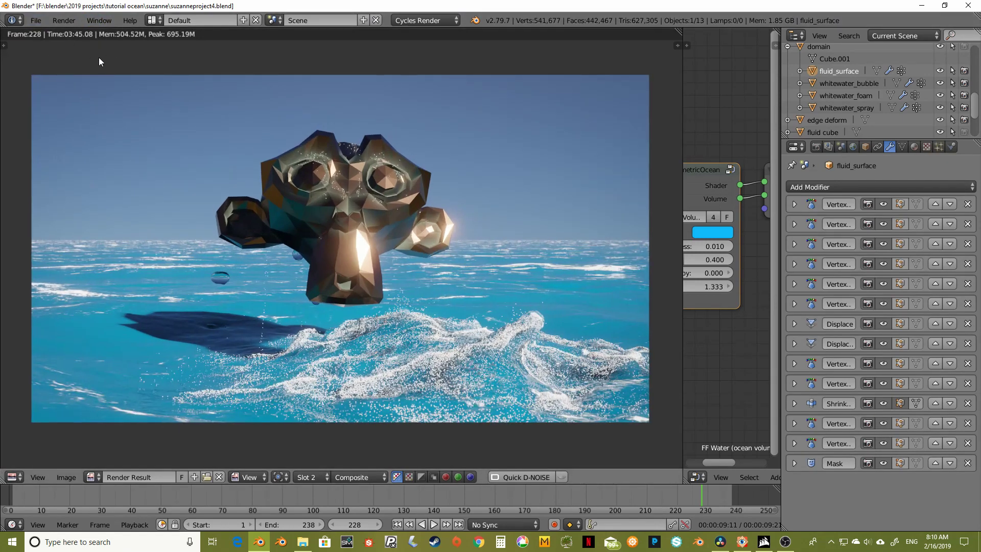
scroll(207, 185, "down", 1)
scroll(208, 185, "up", 1)
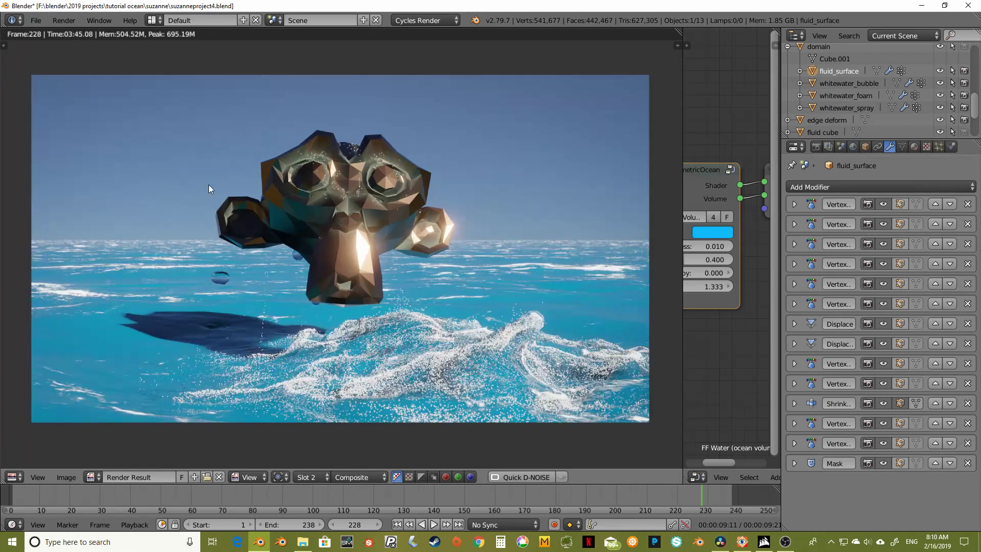
middle_click_drag(208, 186, 206, 184)
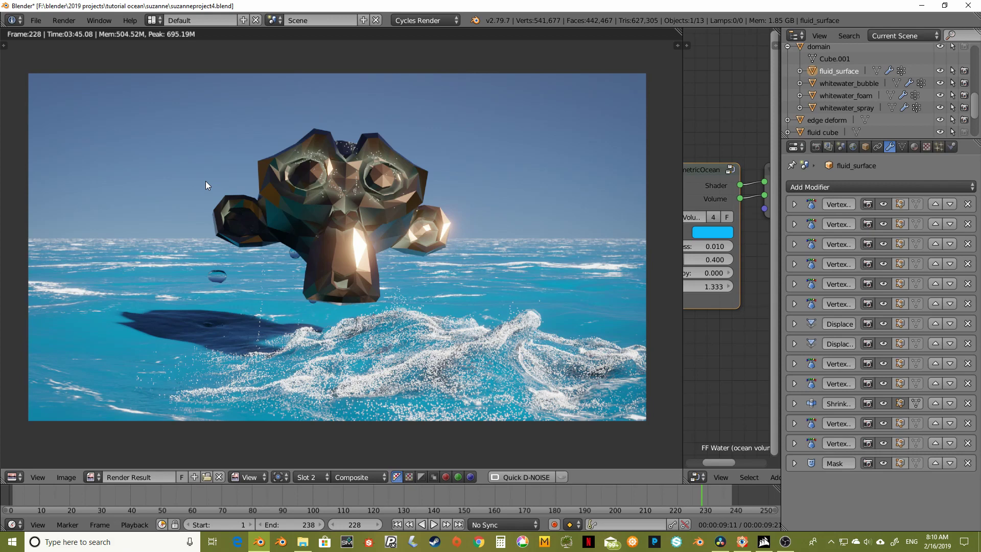
key("alt+j")
key("j")
key("alt+j")
key("j")
key("alt+j")
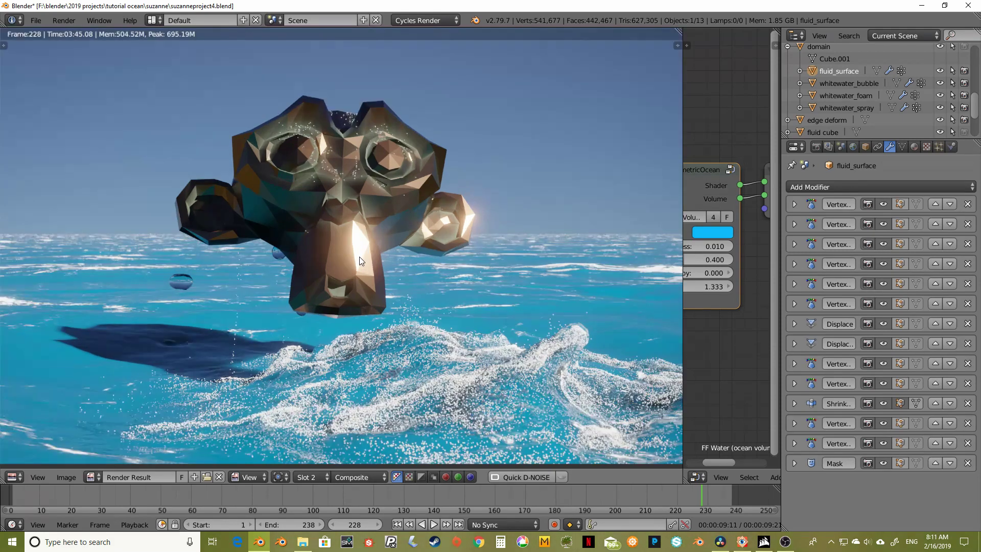
key("j")
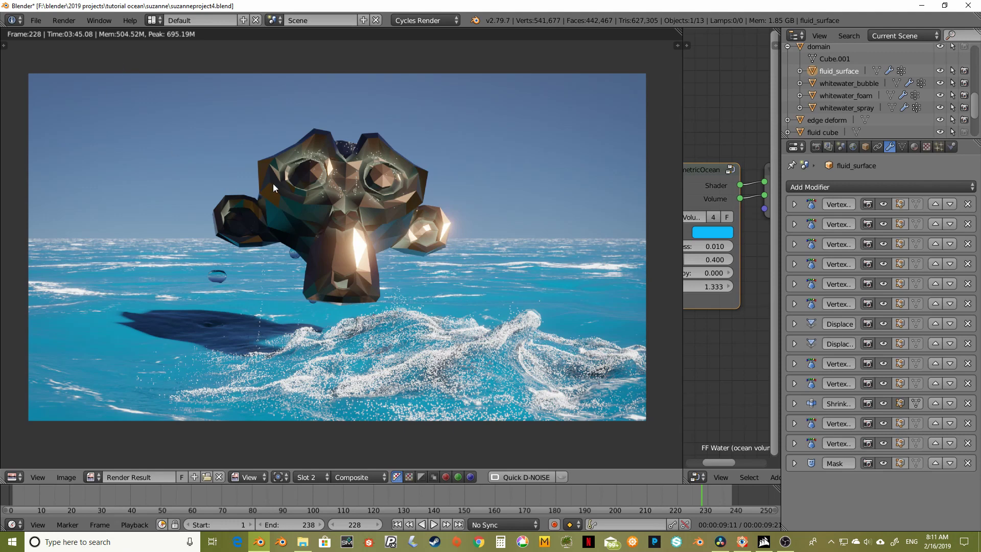
key("j")
key("j")
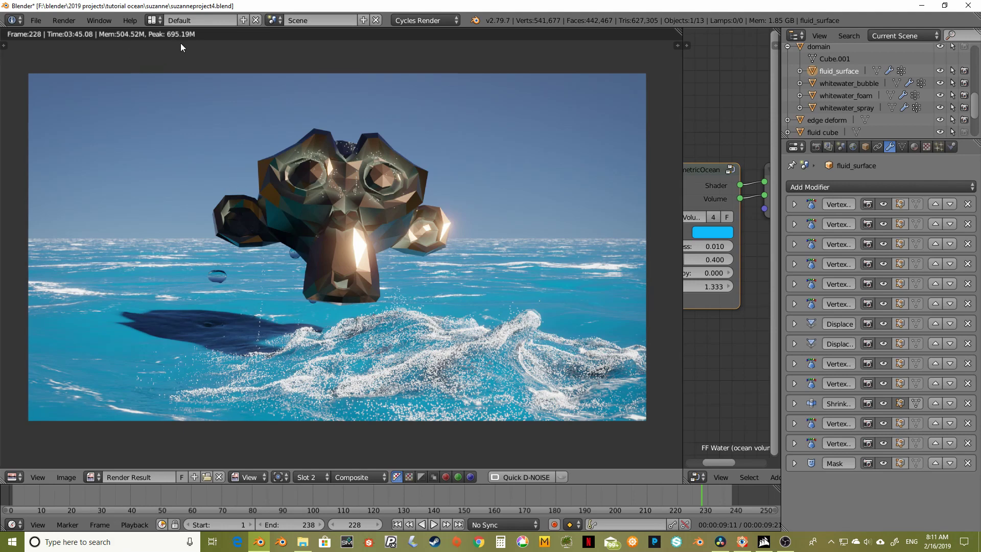
key("alt+j")
key("j")
key("alt+j")
key("j")
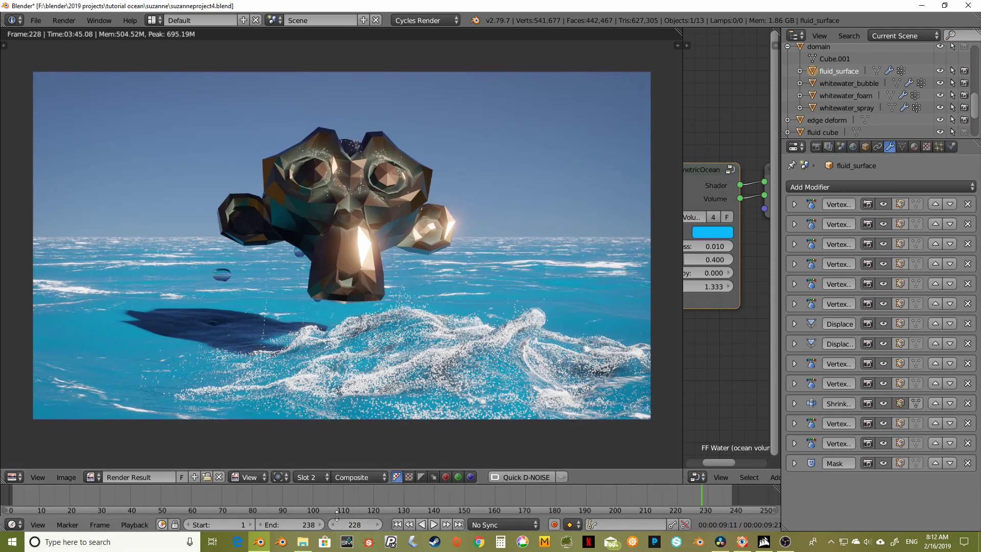
scroll(440, 203, "down", 1)
scroll(439, 203, "up", 1)
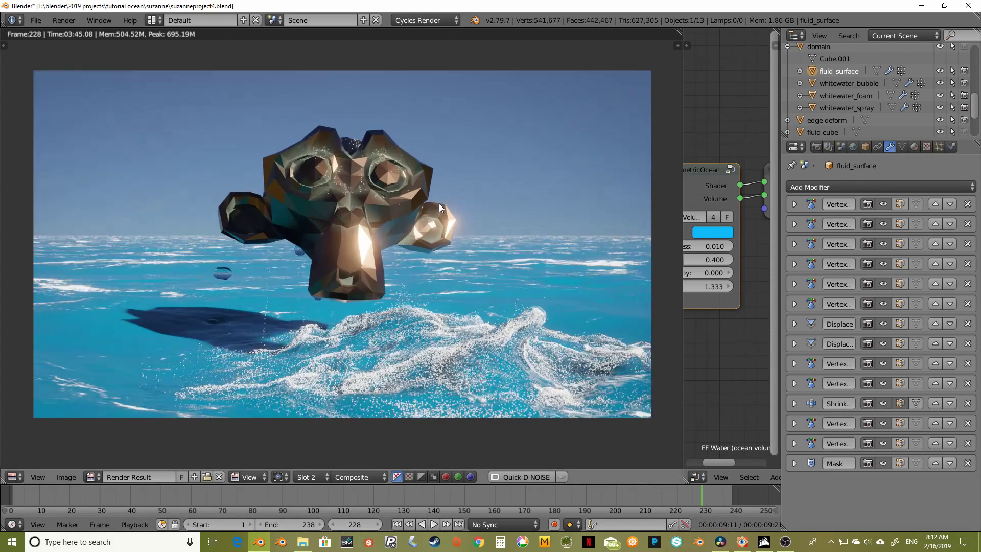
middle_click_drag(439, 206, 447, 202)
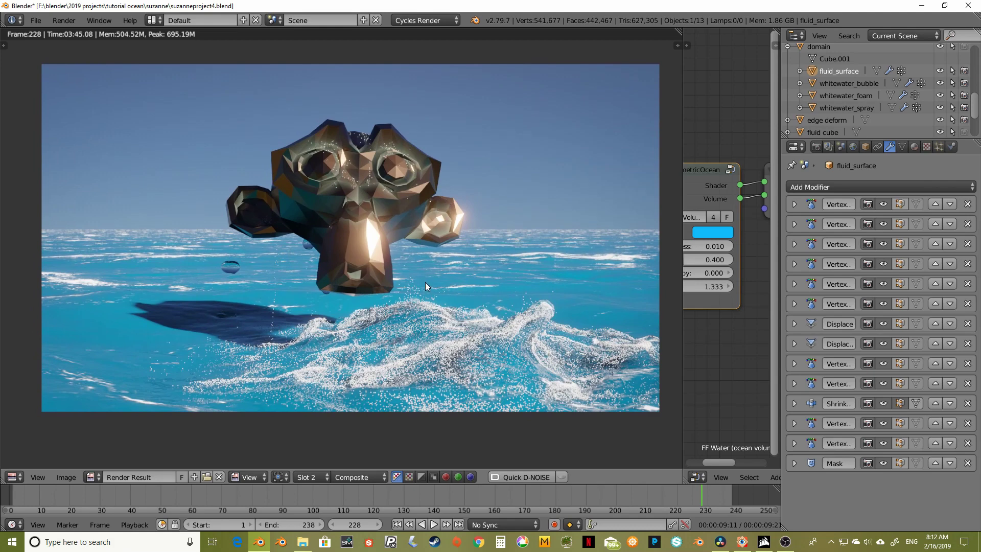
key("j")
key("j")
key("j")
key("j")
key("j")
key("j")
key("j")
key("j")
key("j")
key("j")
middle_click_drag(164, 319, 165, 318)
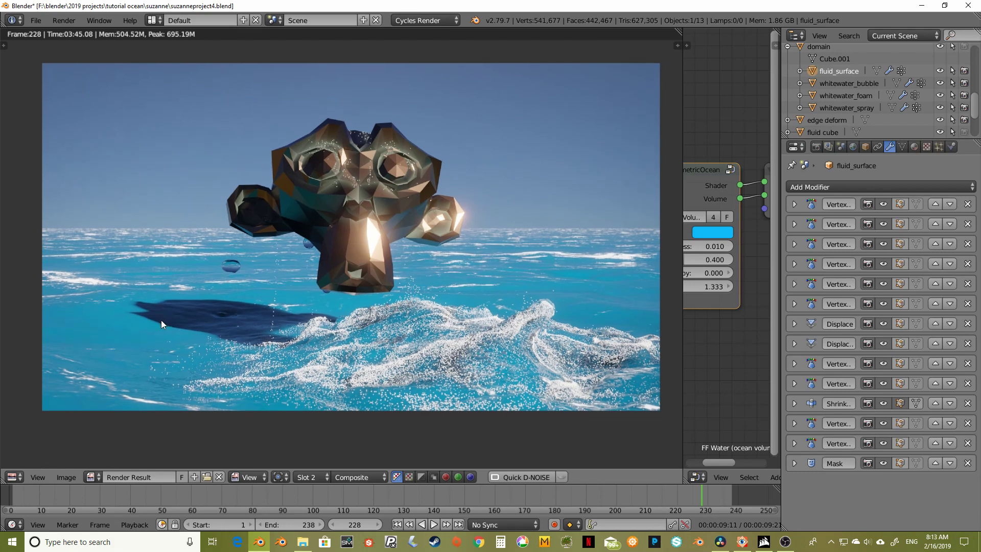